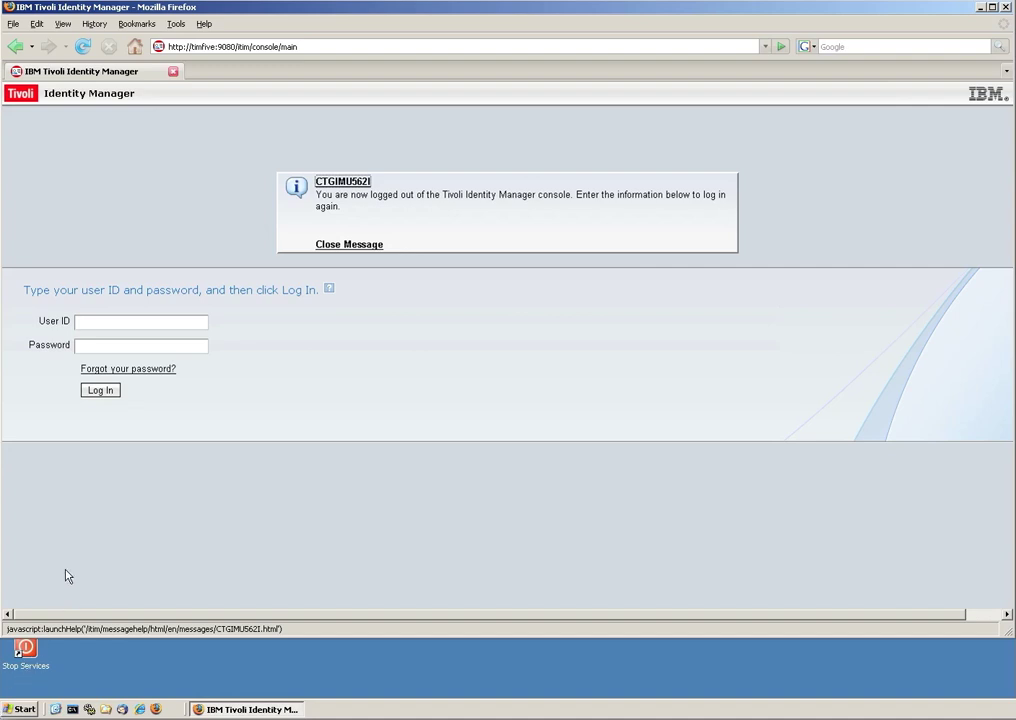
Log in with the saved manager user ID and its password to reach the Home page.
left_click(84, 322)
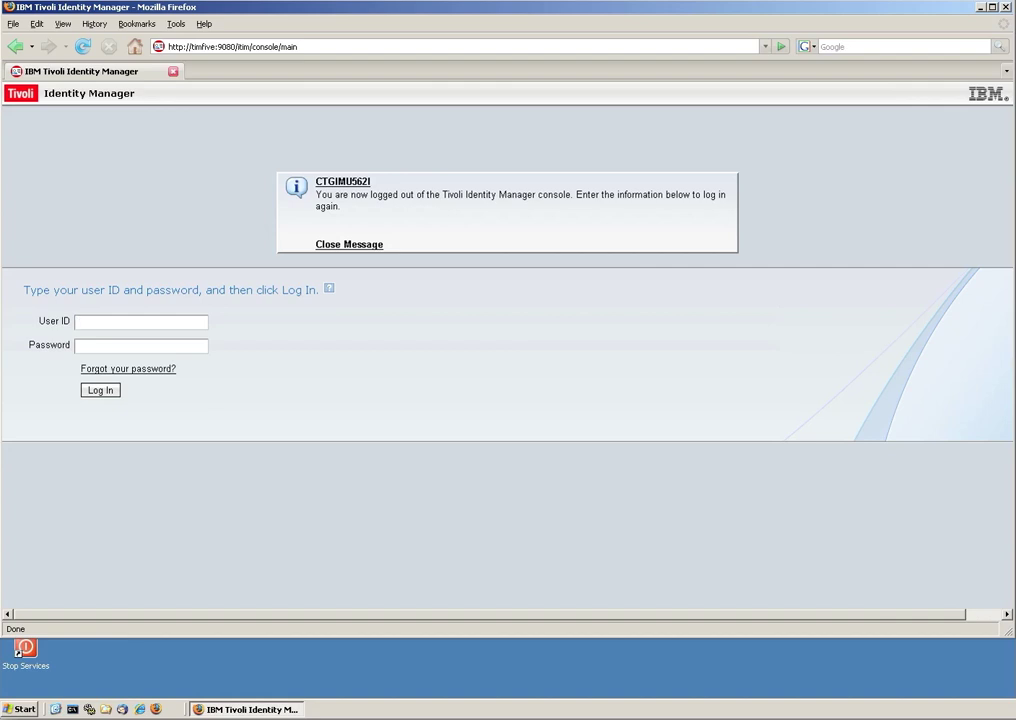
type("i")
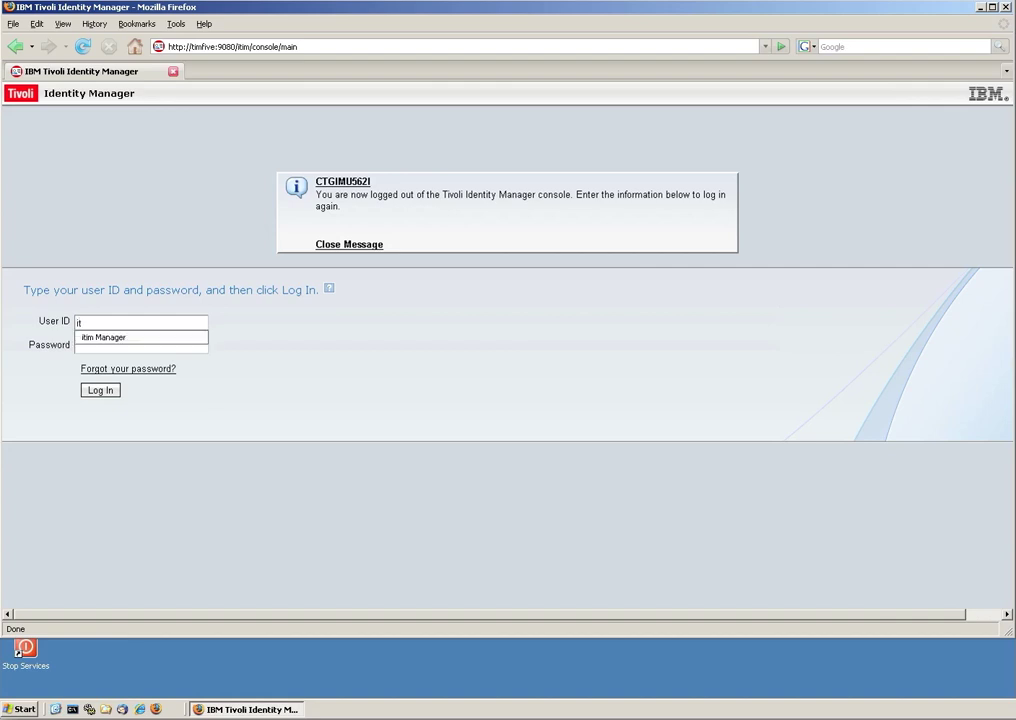
type("t")
left_click(107, 337)
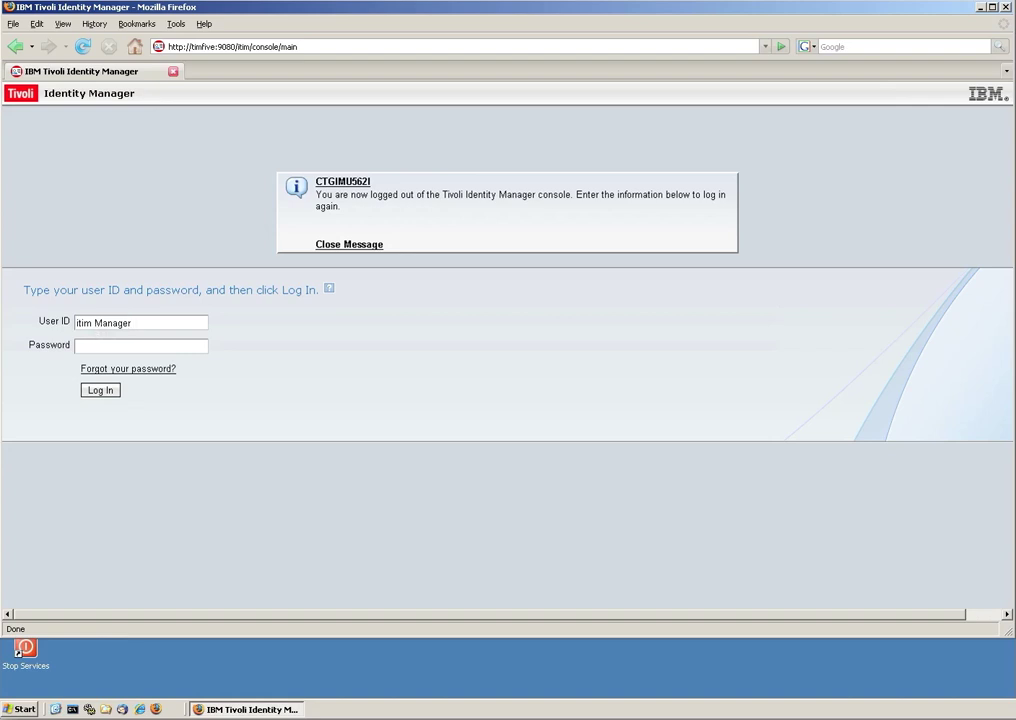
left_click(92, 344)
key("Return")
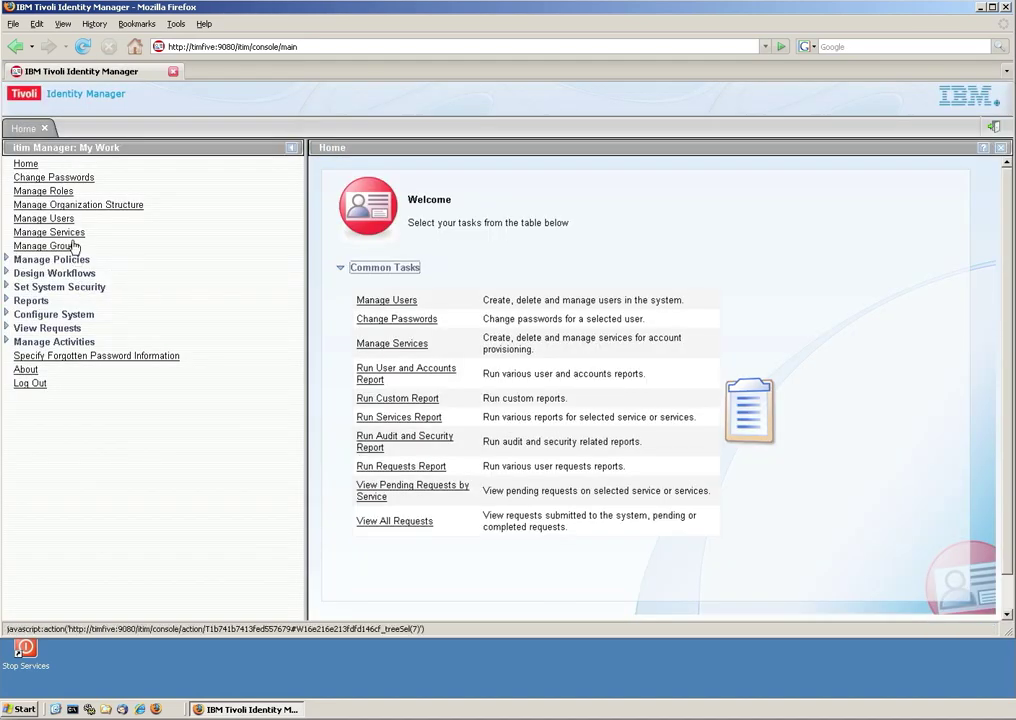
Create a static role named 'Contractor' with access enabled and close the success page.
left_click(66, 190)
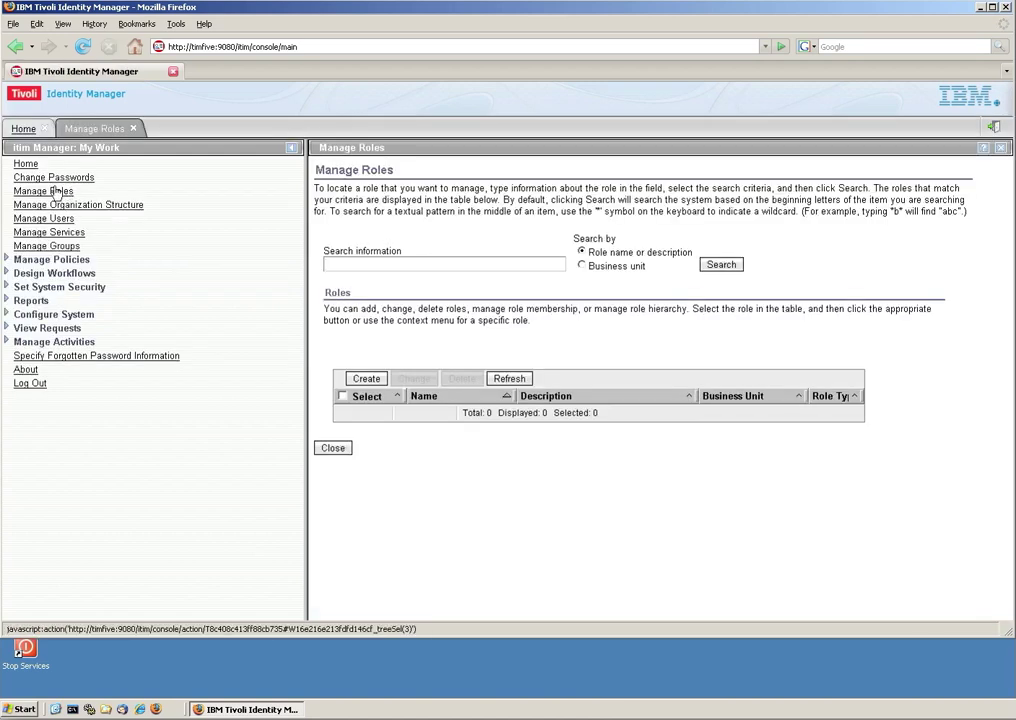
left_click(366, 378)
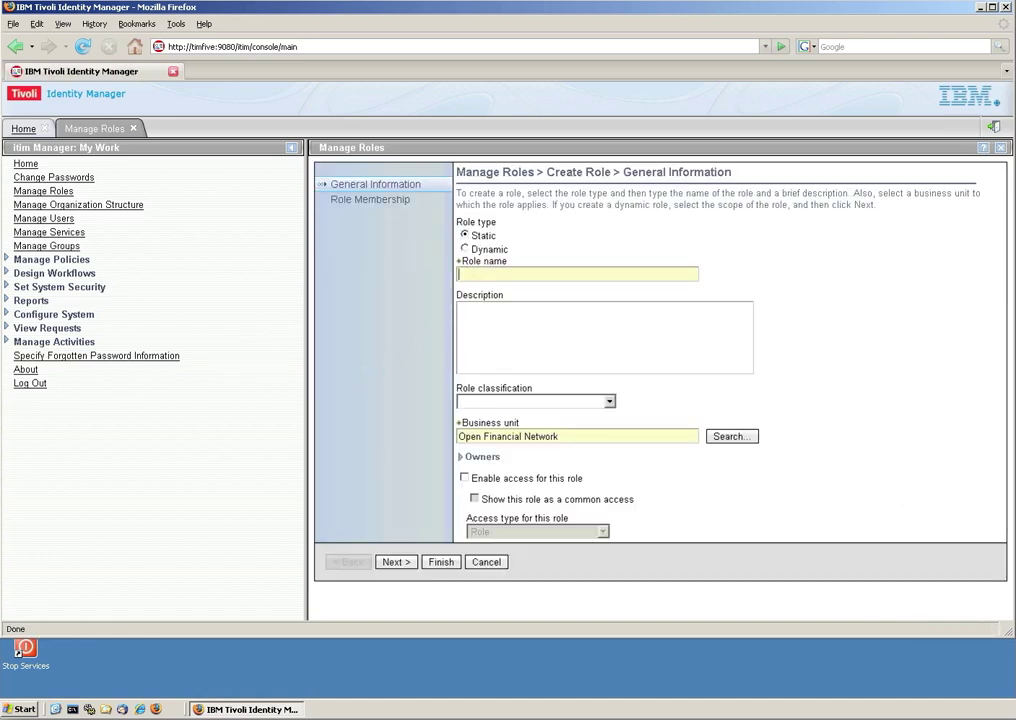
type("Contractor")
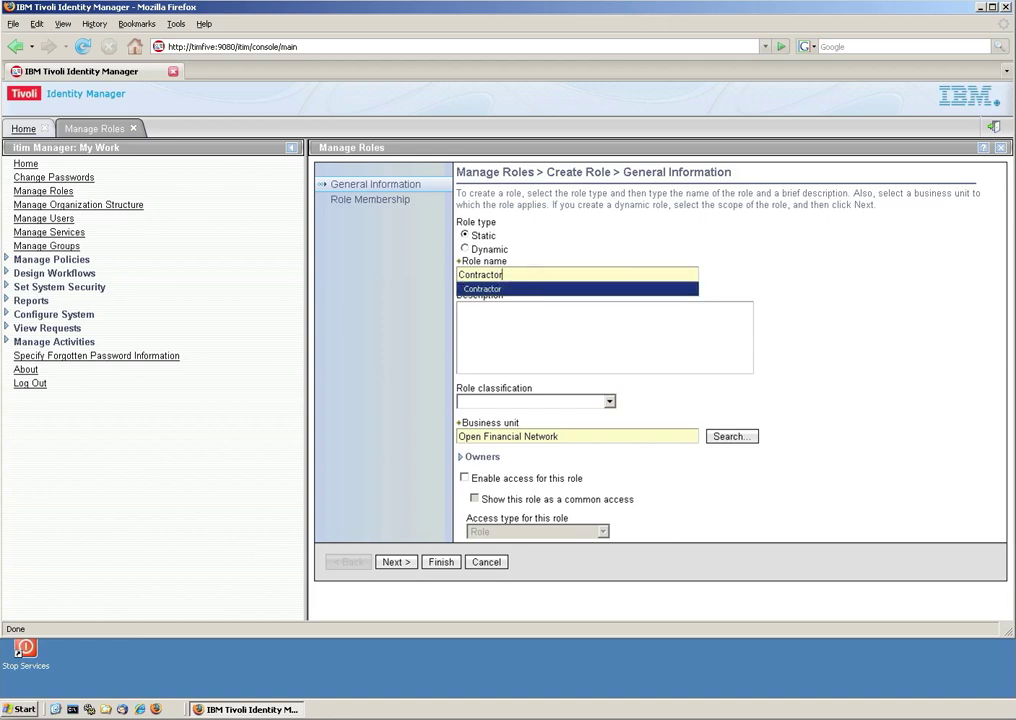
left_click(465, 478)
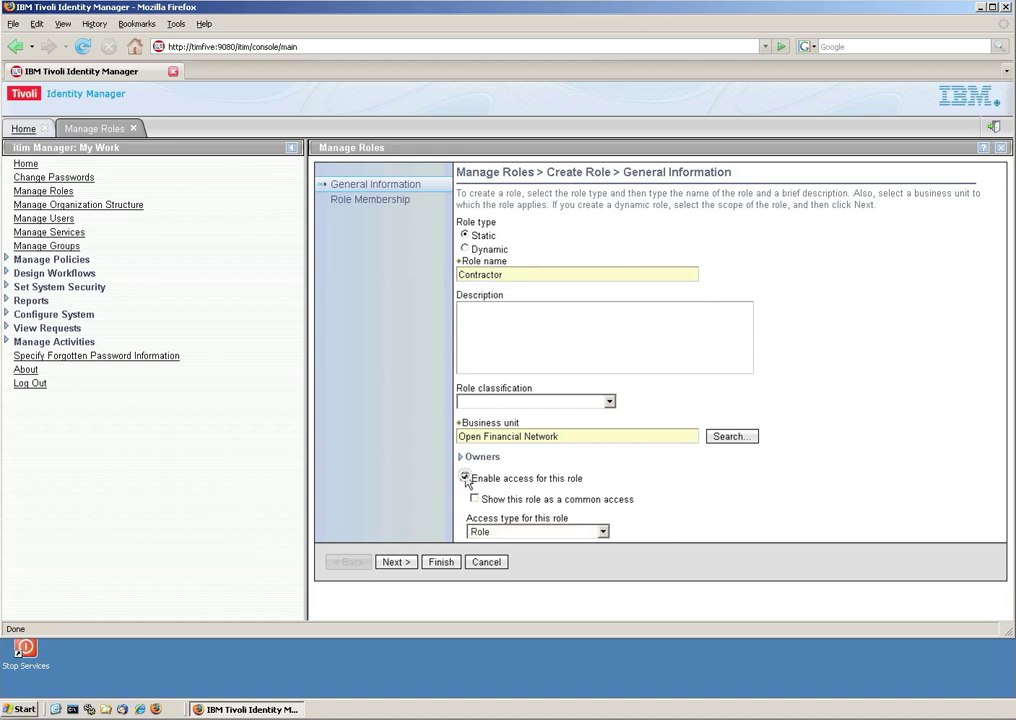
left_click(441, 561)
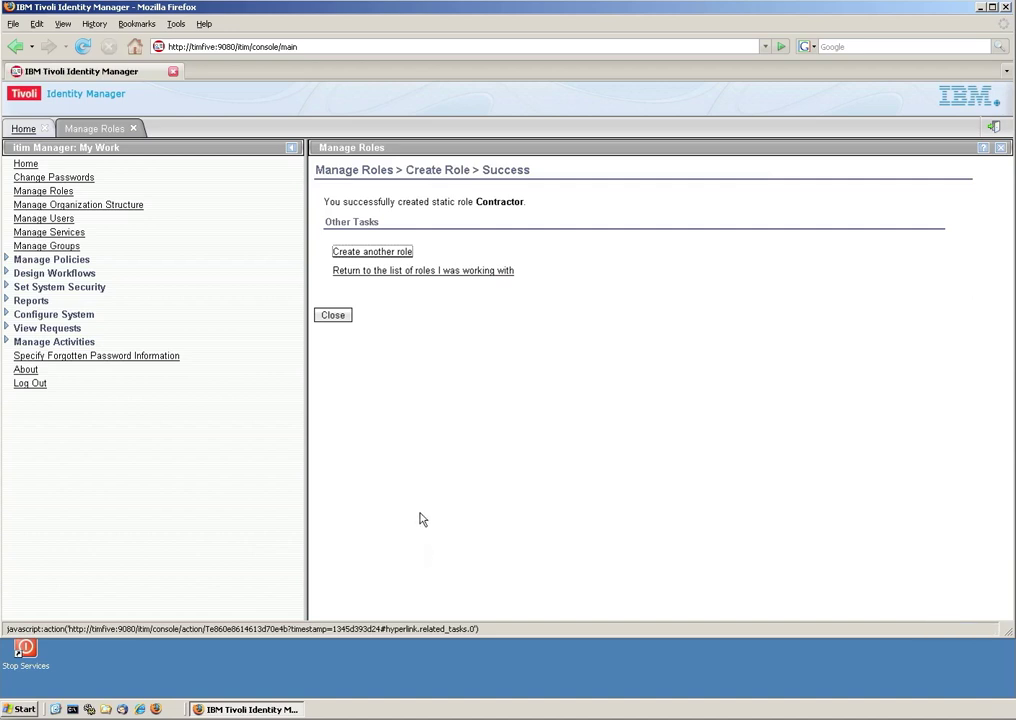
left_click(336, 317)
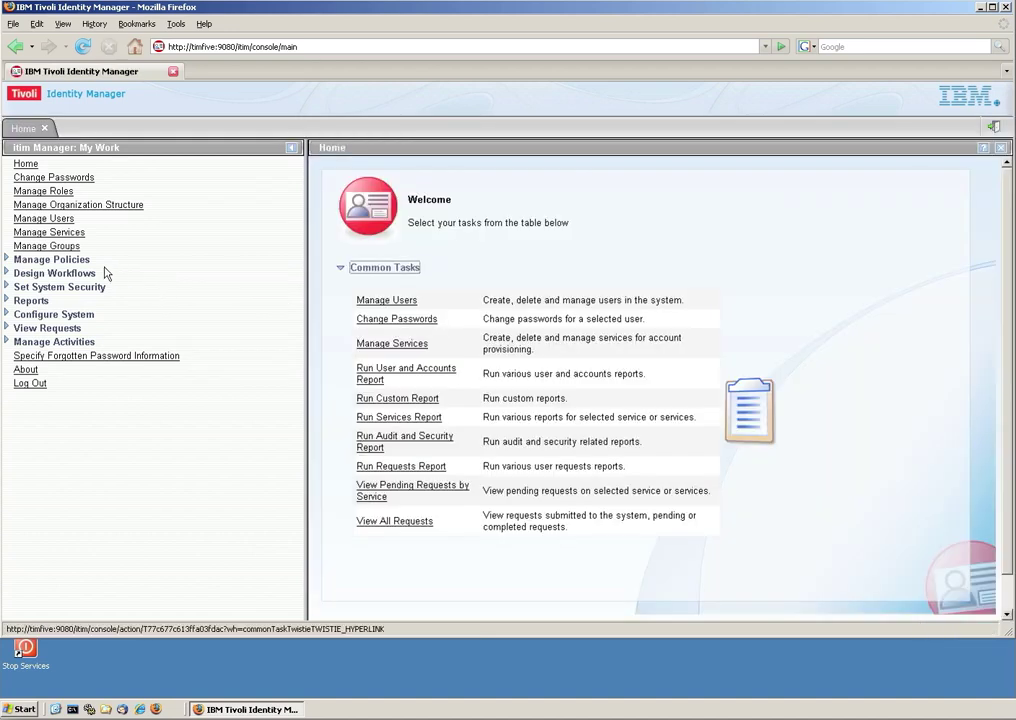
Start a new provisioning policy named 'Access for Contractors'.
left_click(6, 259)
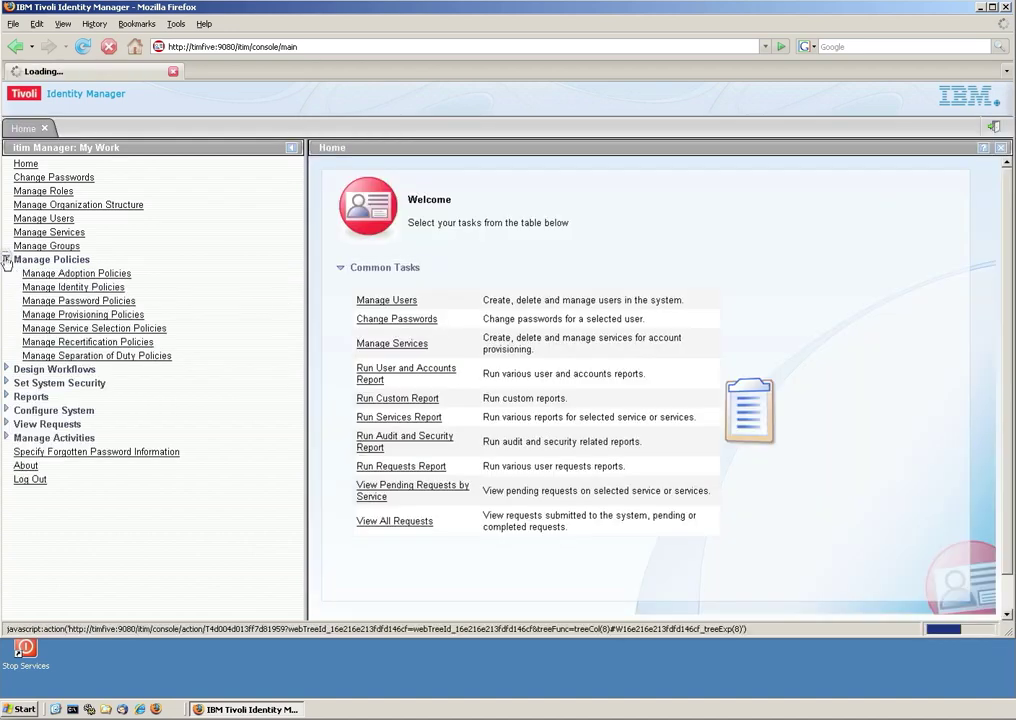
left_click(60, 316)
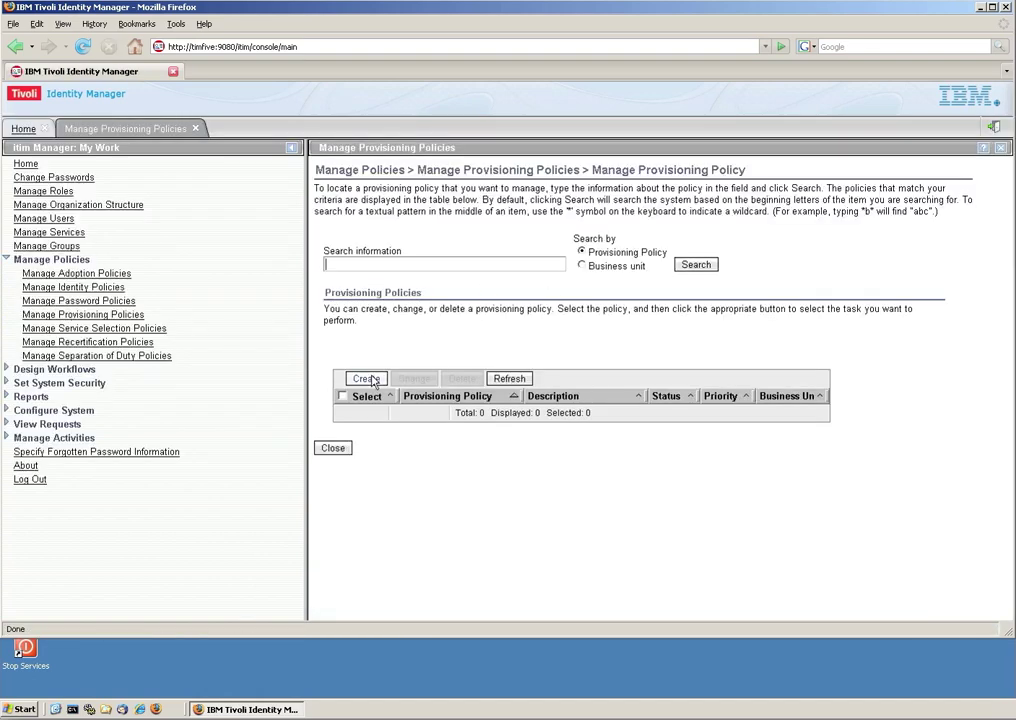
left_click(366, 379)
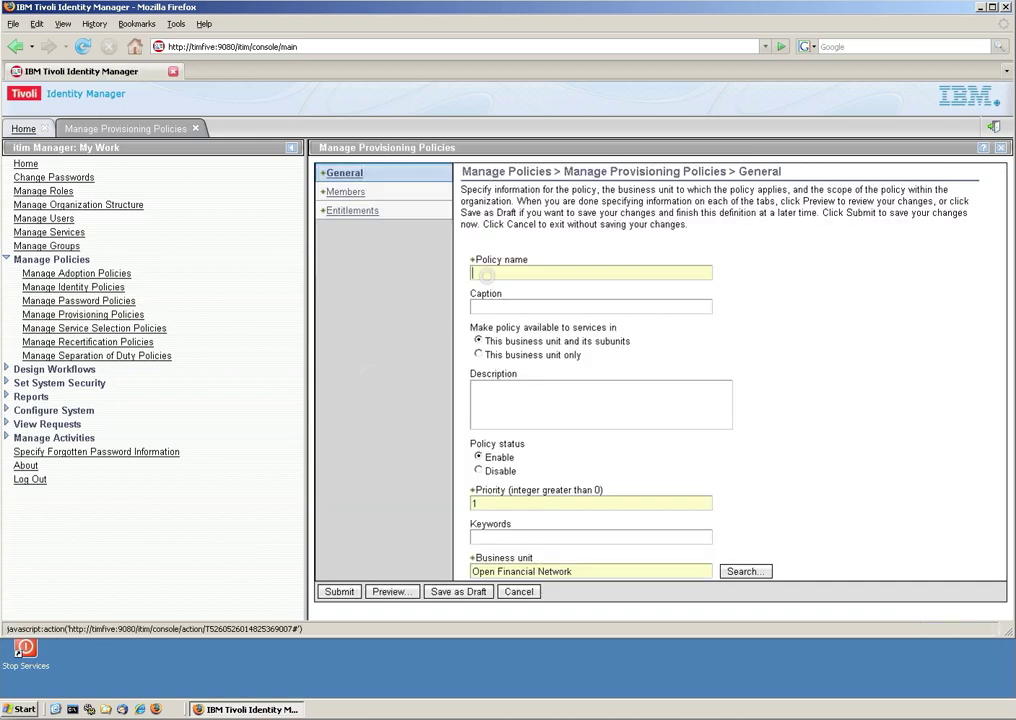
type("Access for Contractors")
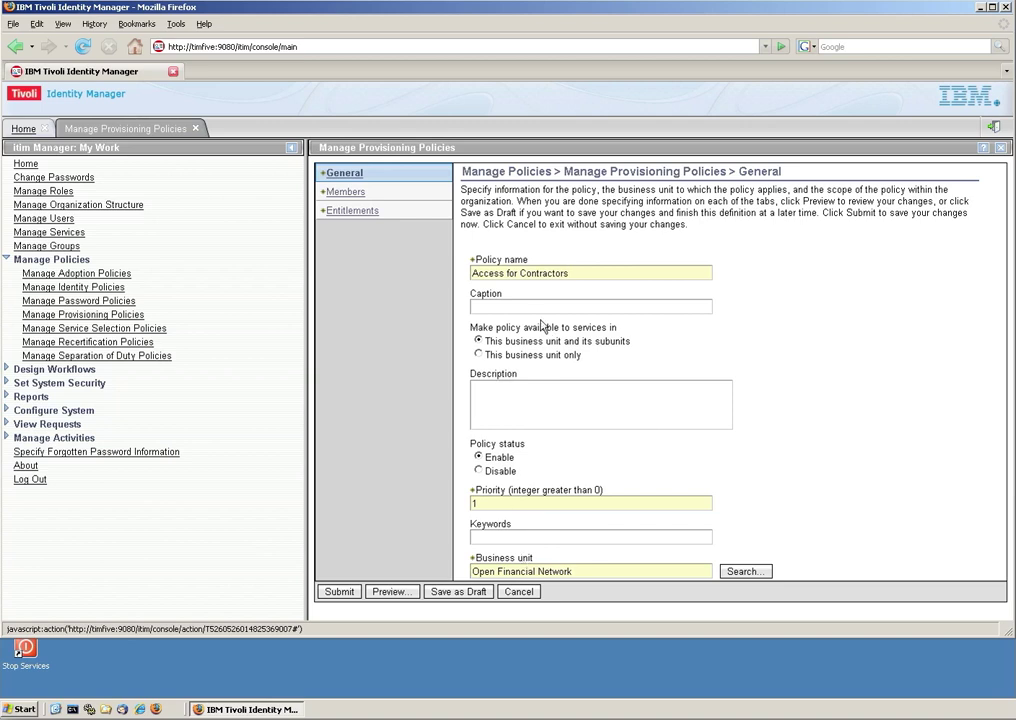
Limit the policy's members to the Contractor role and bring up its empty Entitlements page.
left_click(341, 193)
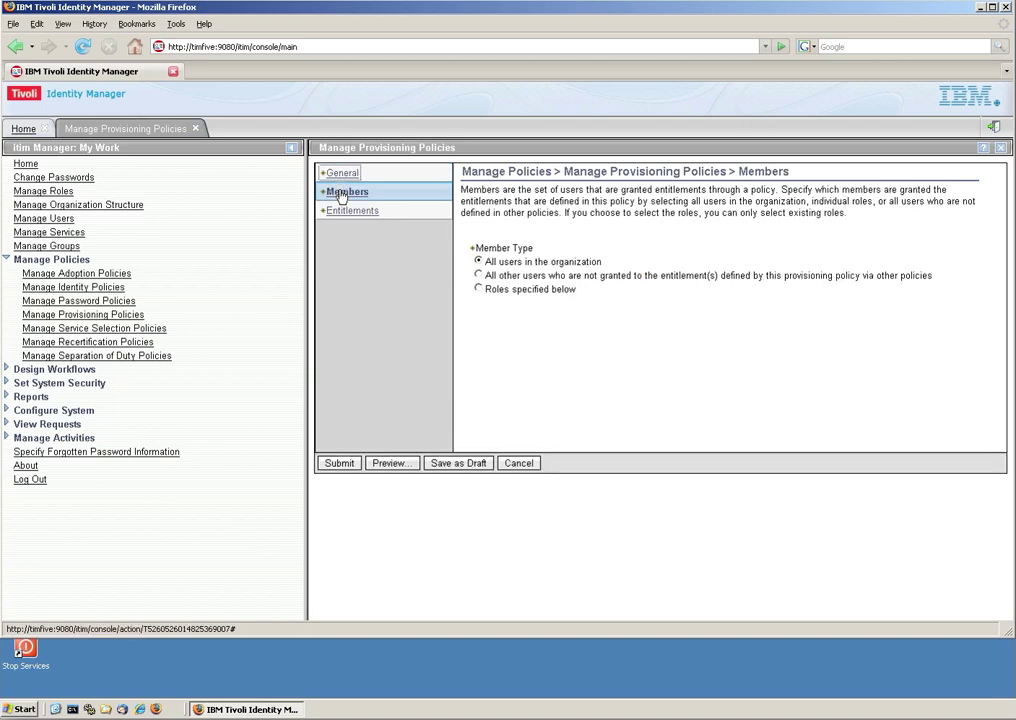
left_click(478, 290)
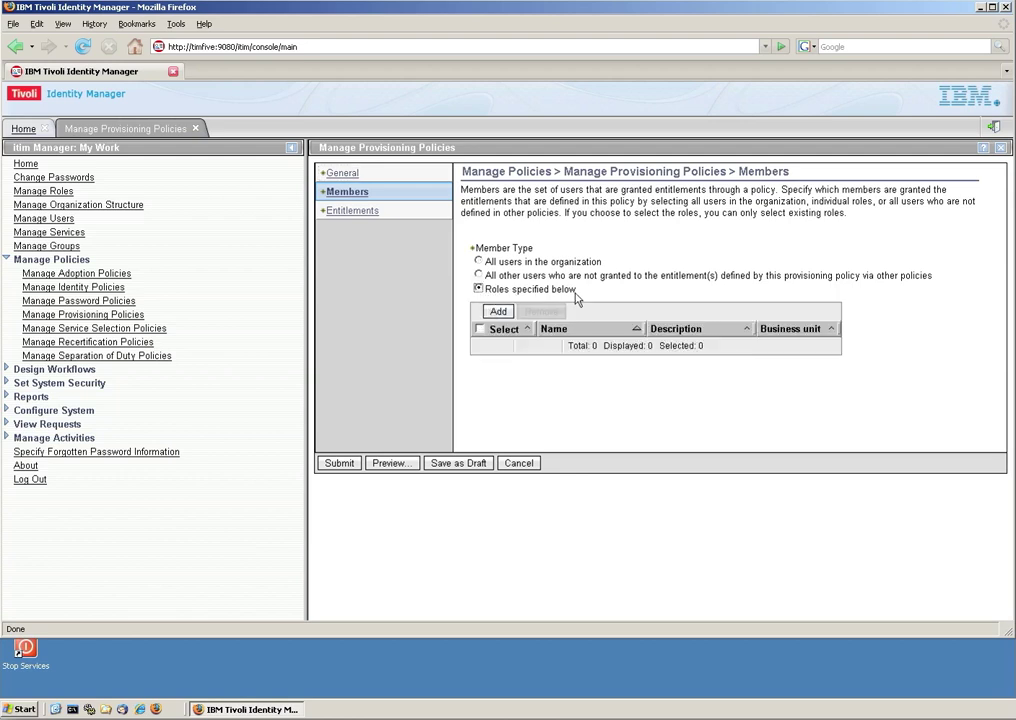
left_click(500, 312)
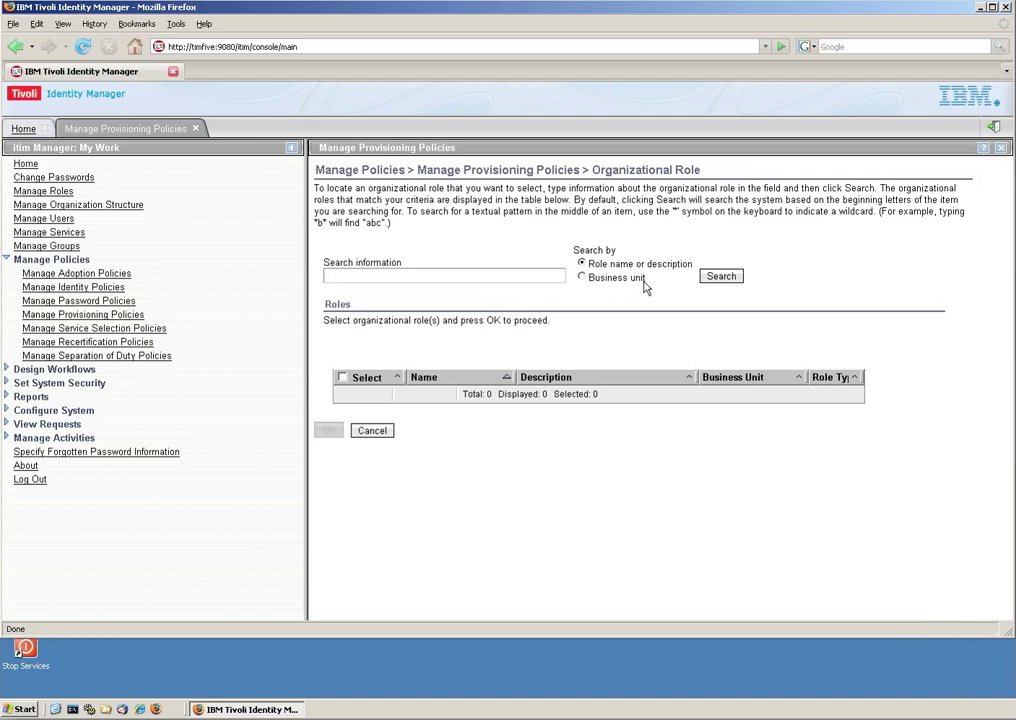
left_click(719, 277)
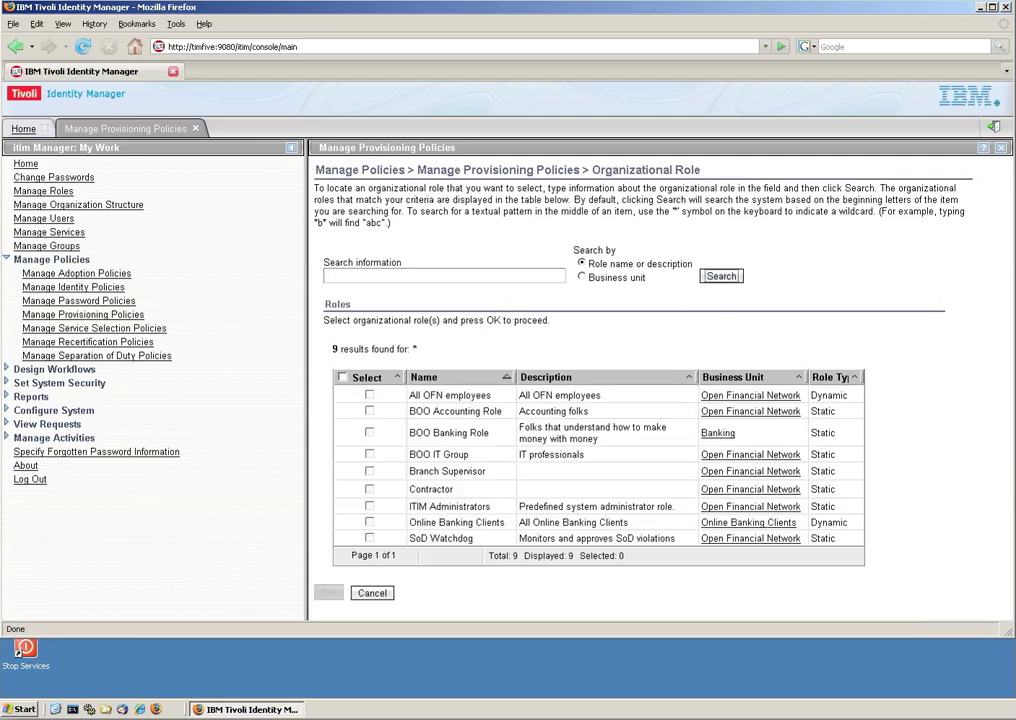
left_click(369, 490)
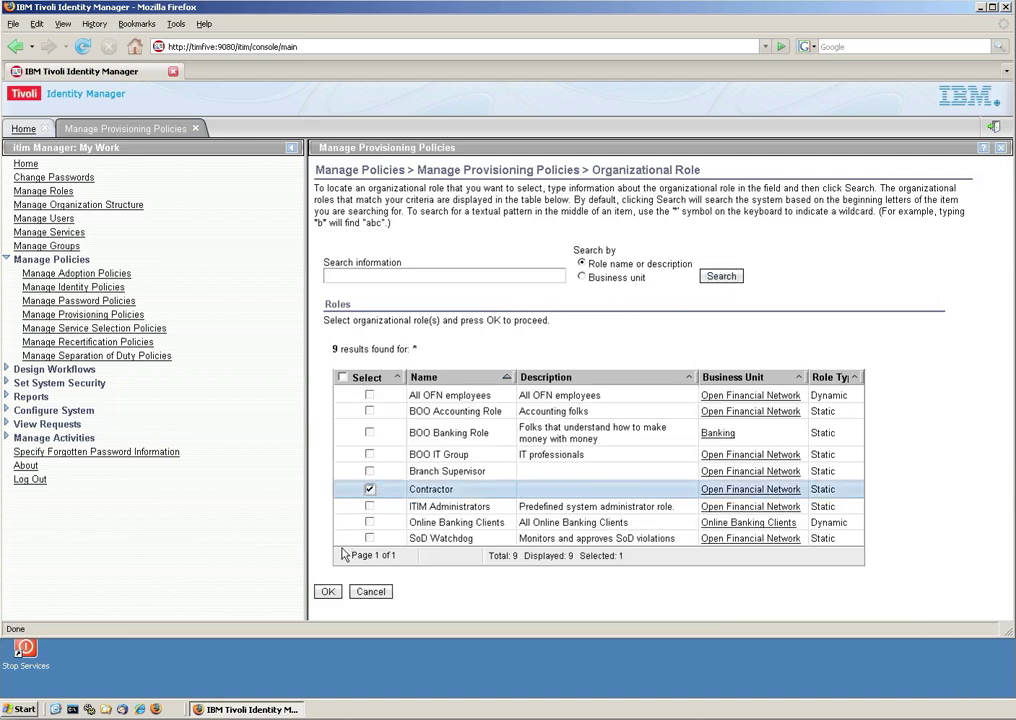
left_click(329, 591)
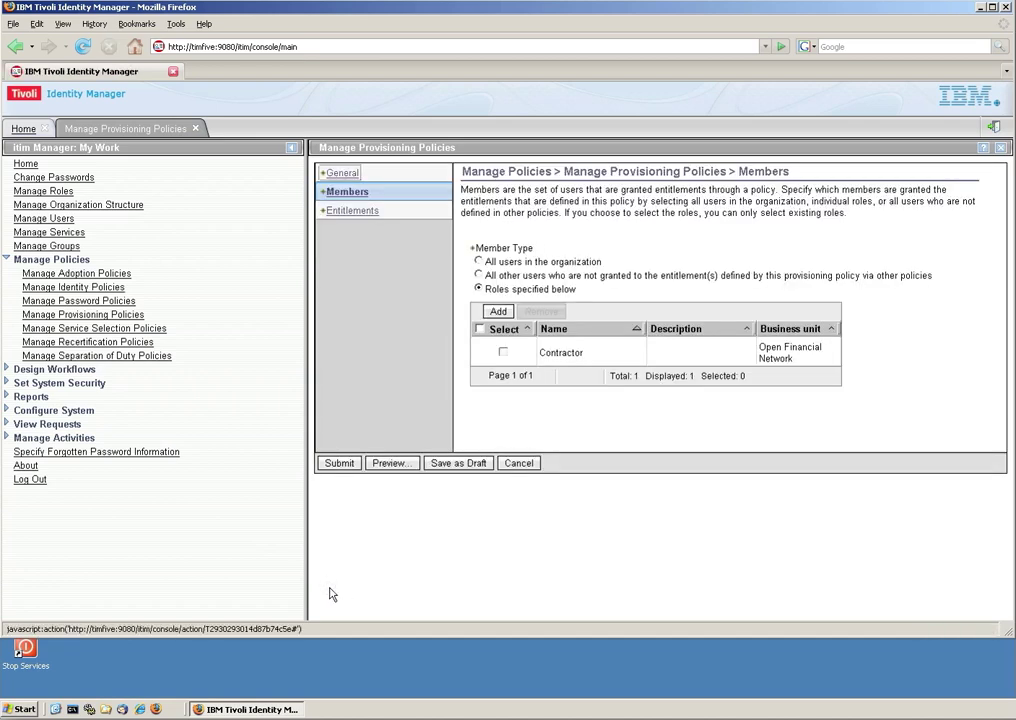
left_click(356, 212)
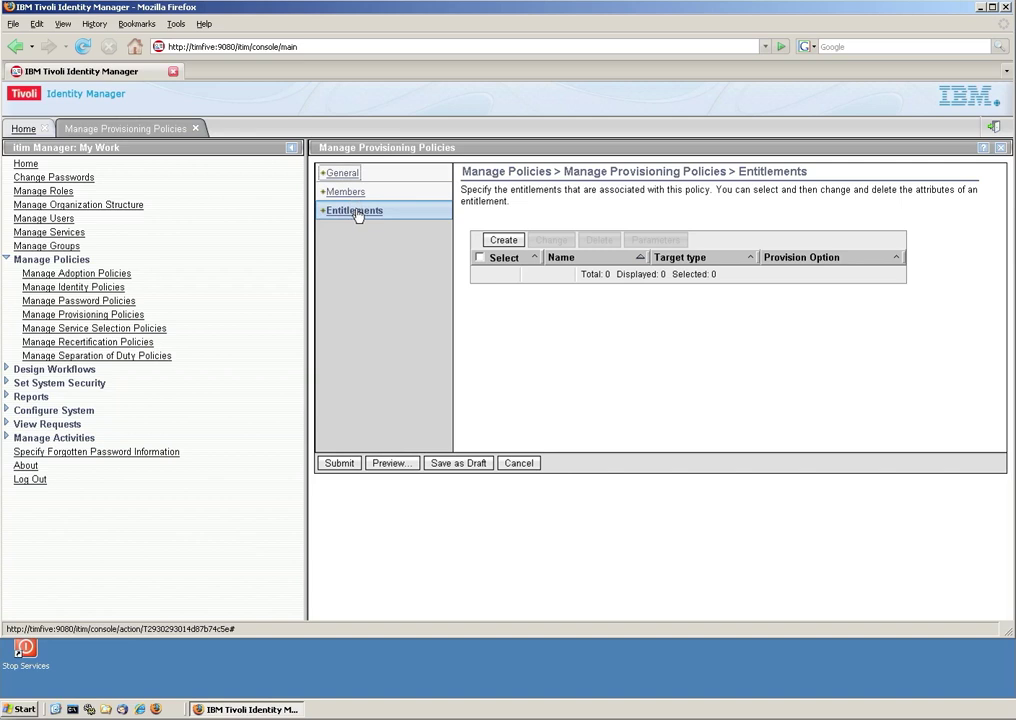
Add an automatic account entitlement targeting the specific BOO LDAP service.
left_click(503, 241)
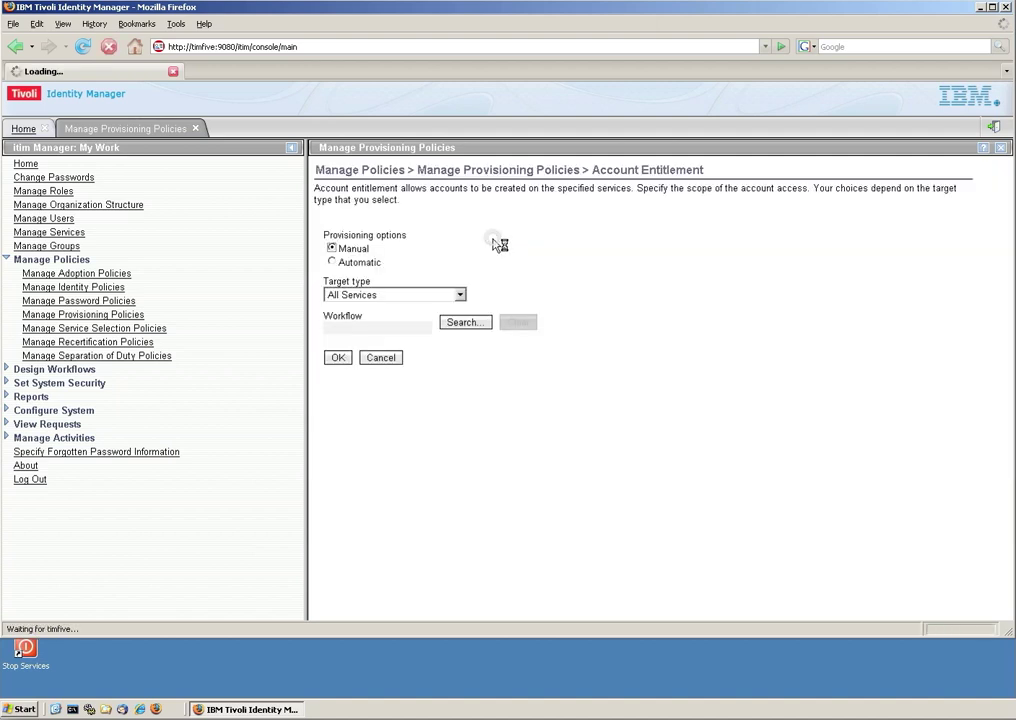
left_click(349, 264)
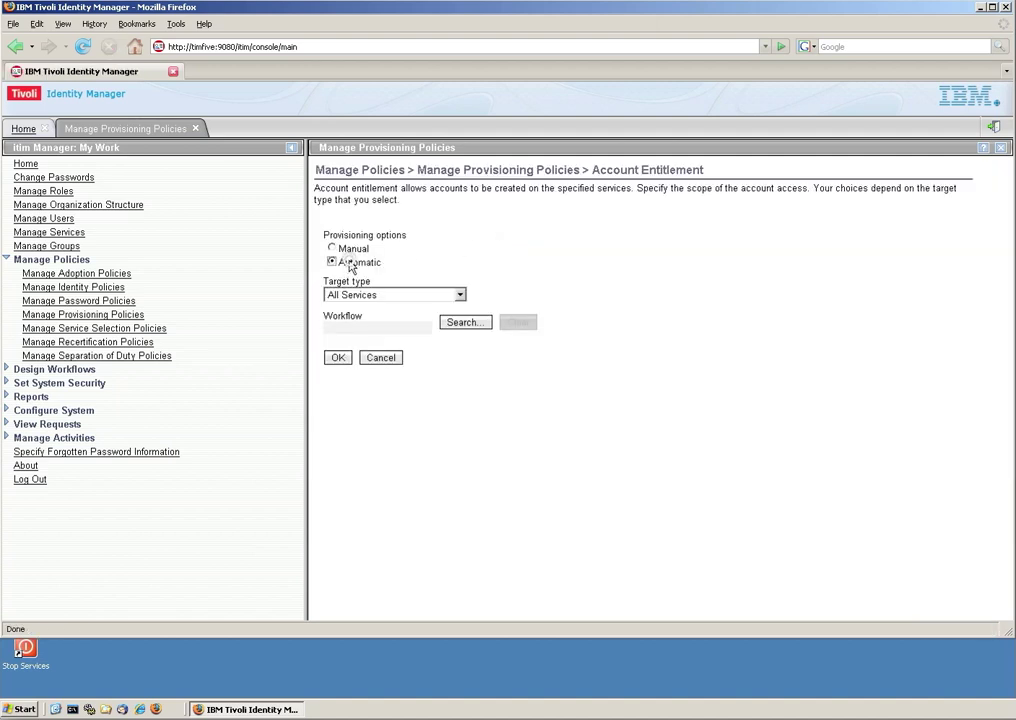
left_click(460, 295)
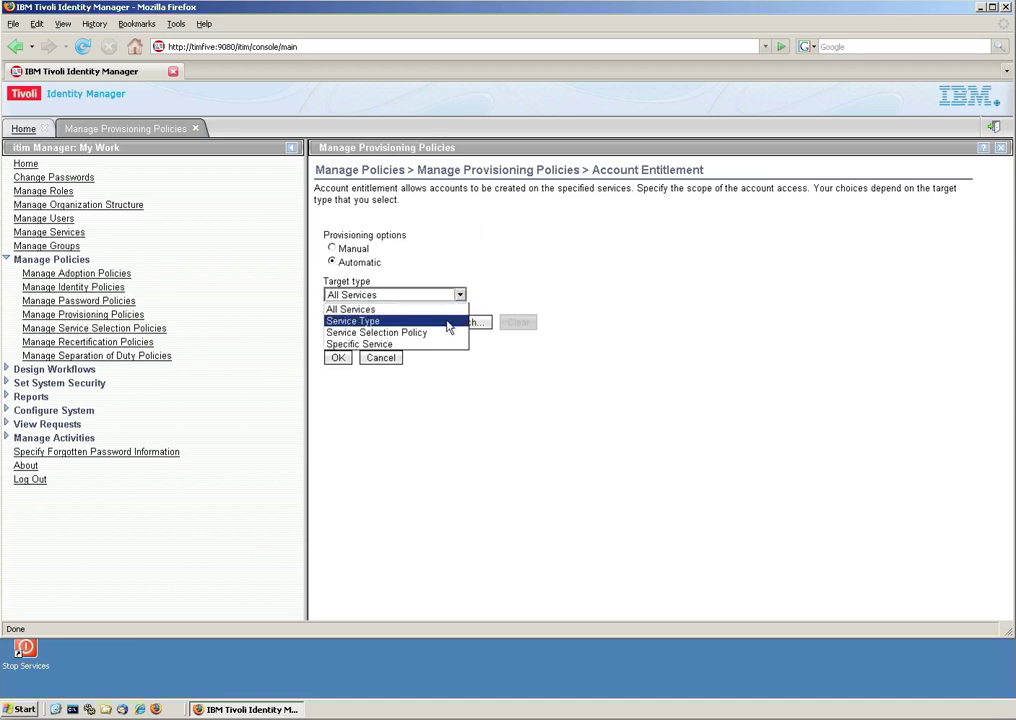
left_click(415, 344)
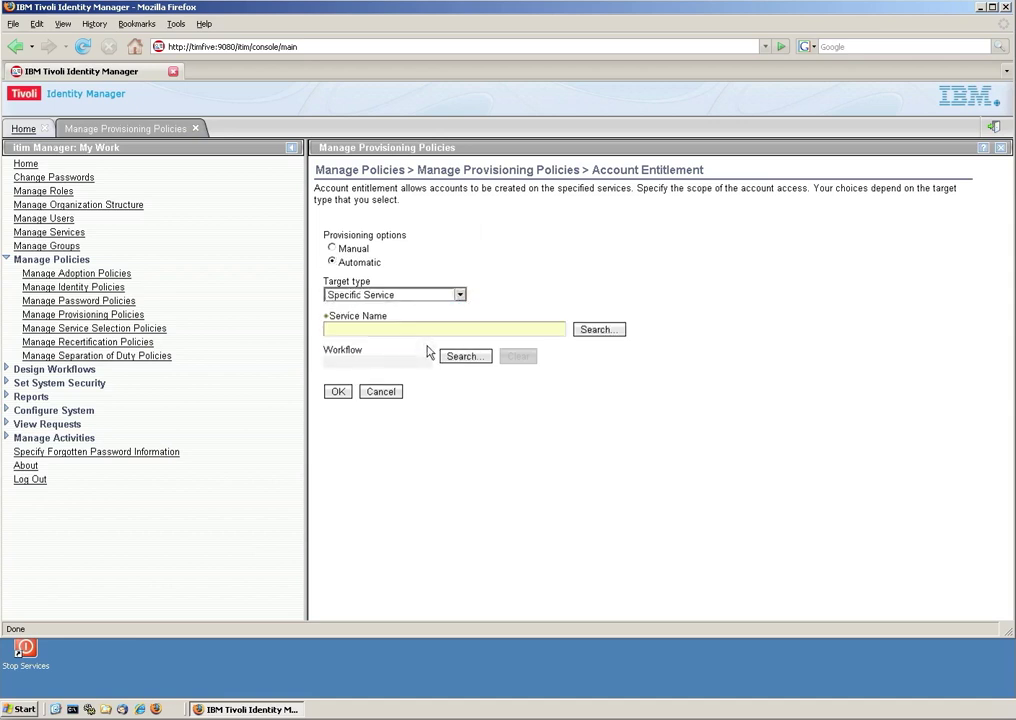
left_click(595, 331)
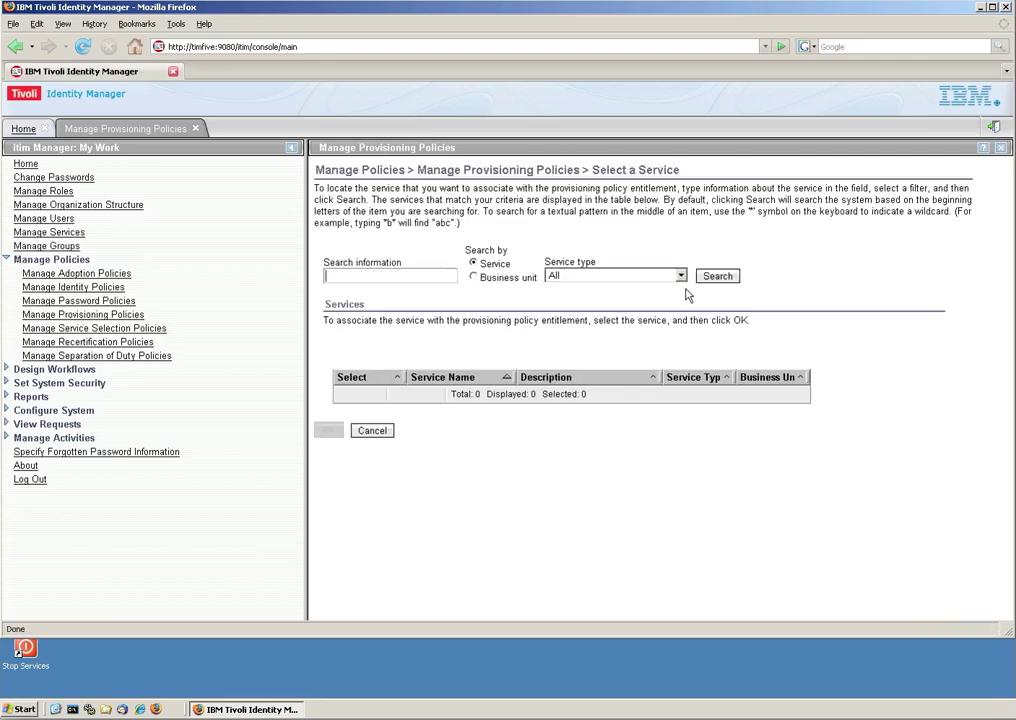
left_click(722, 276)
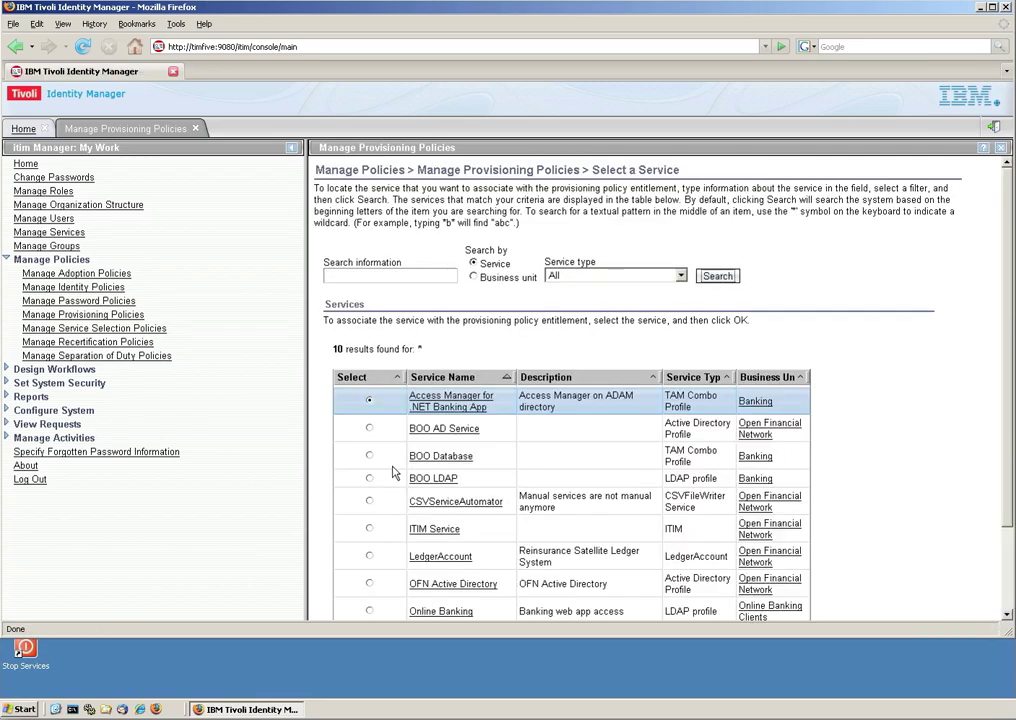
left_click(369, 478)
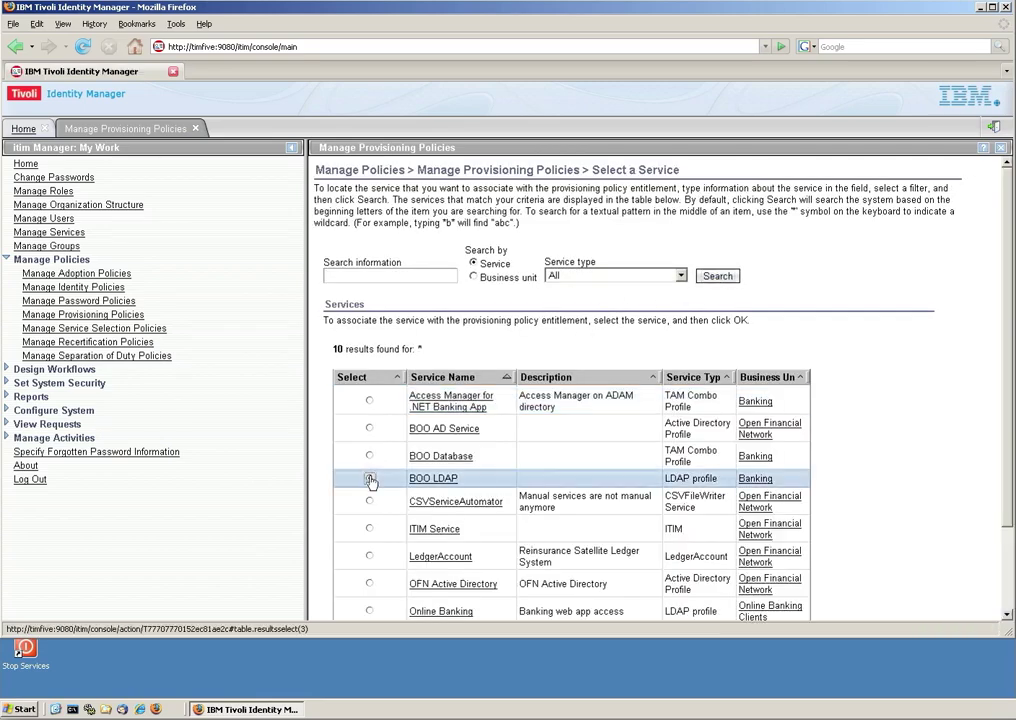
scroll(528, 437, "down", 2)
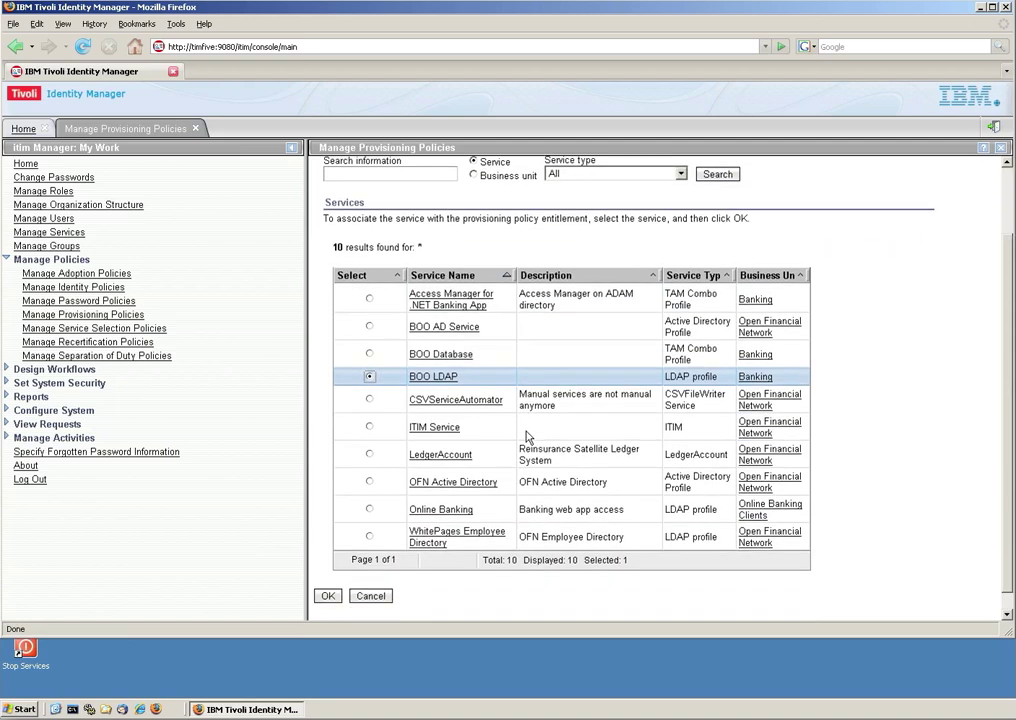
left_click(333, 600)
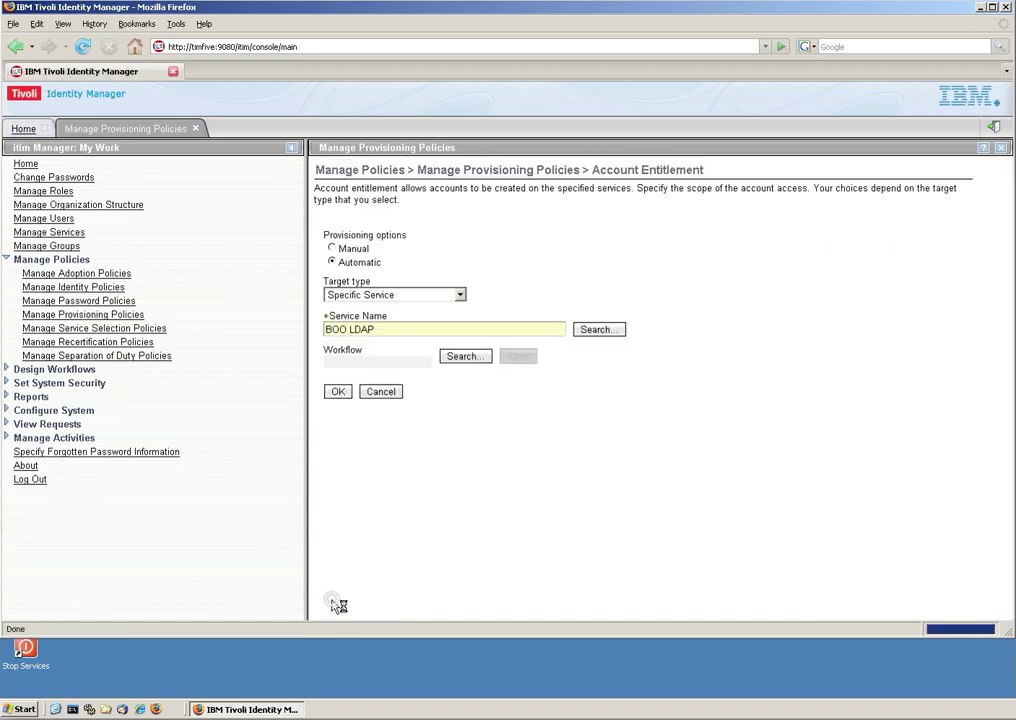
left_click(342, 396)
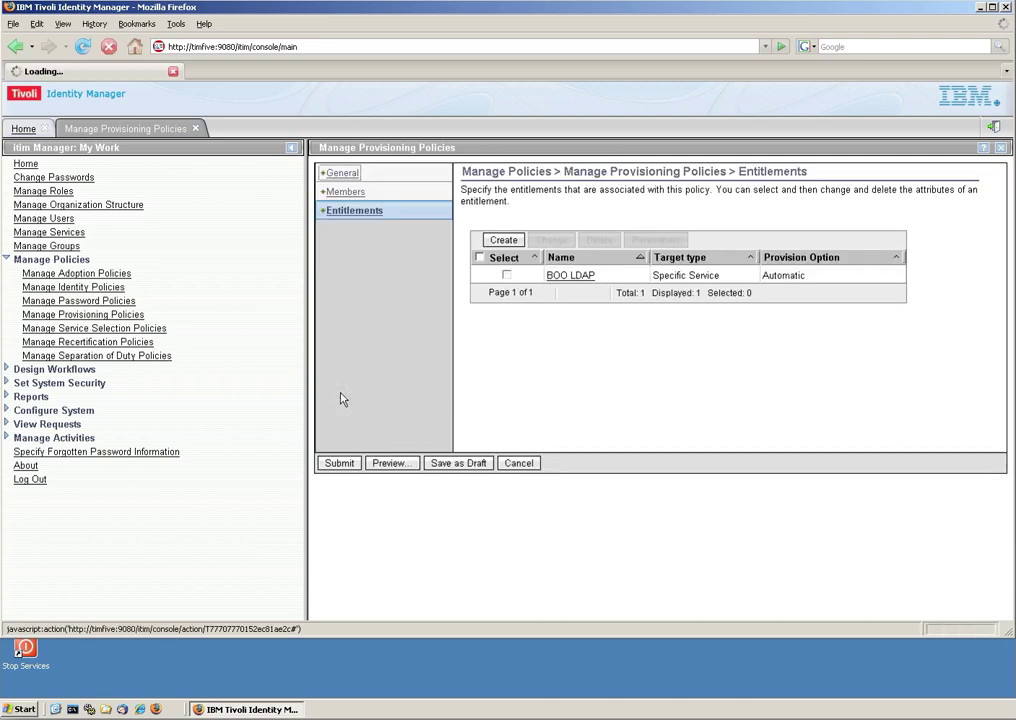
Submit the policy with Immediate scheduling and close the success page.
left_click(339, 464)
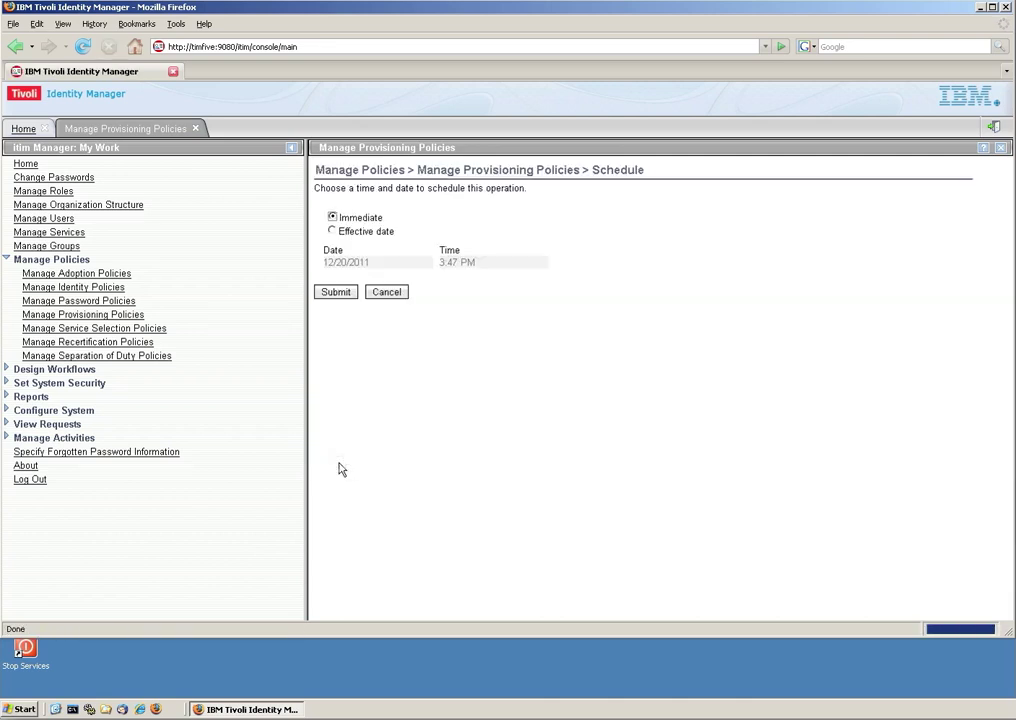
left_click(337, 293)
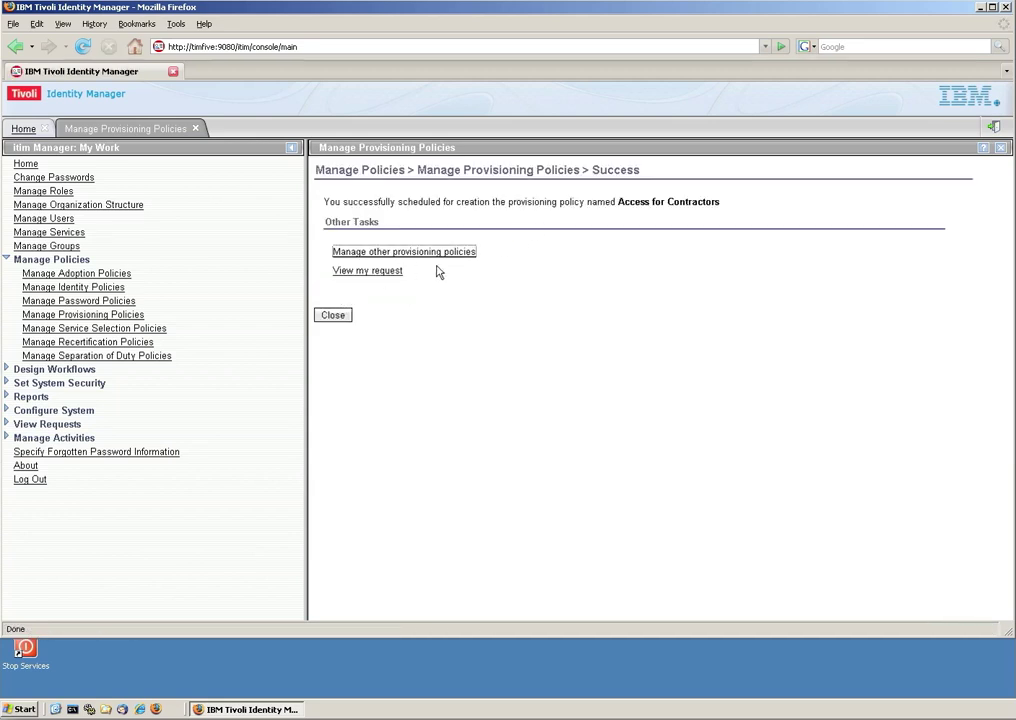
left_click(333, 316)
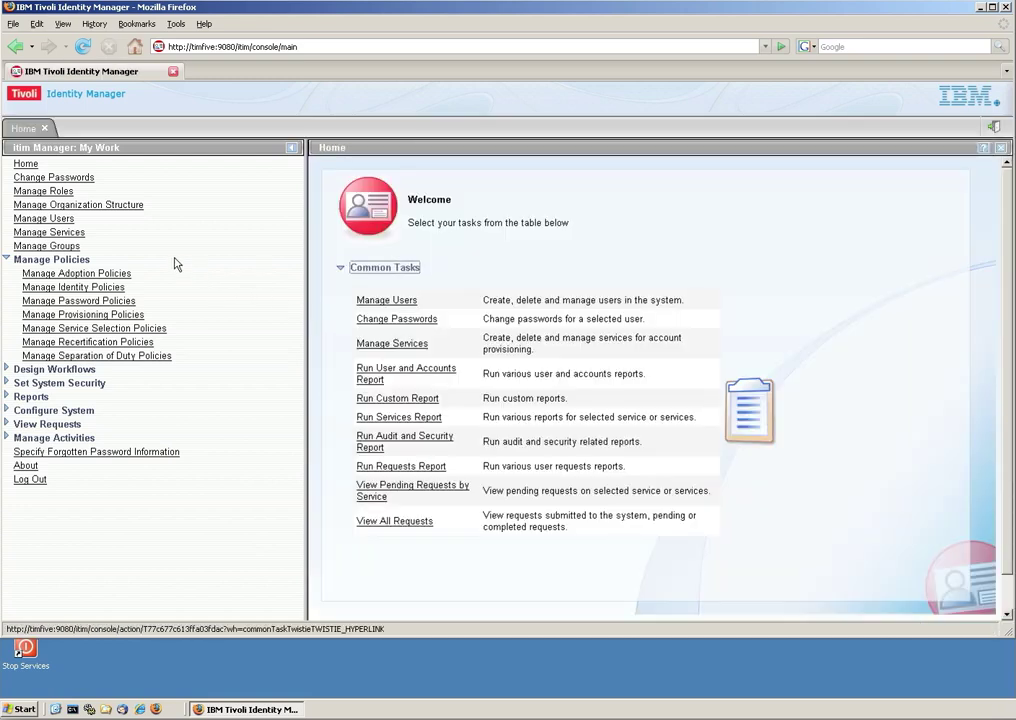
List all accounts the Operations user currently holds.
left_click(44, 220)
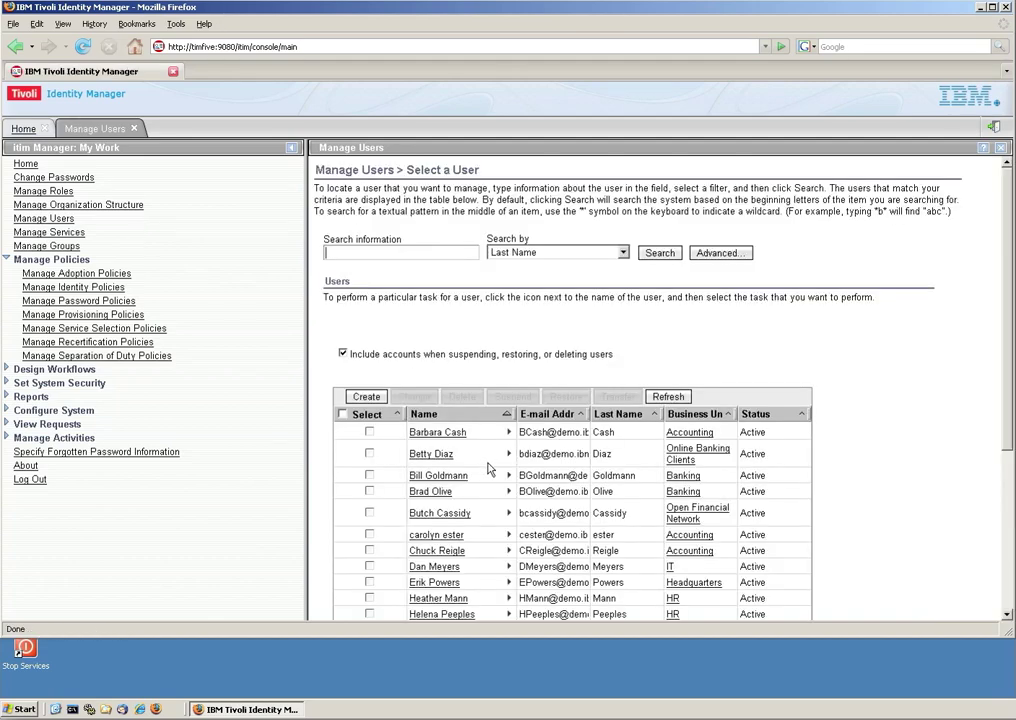
scroll(489, 469, "down", 2)
scroll(489, 469, "down", 4)
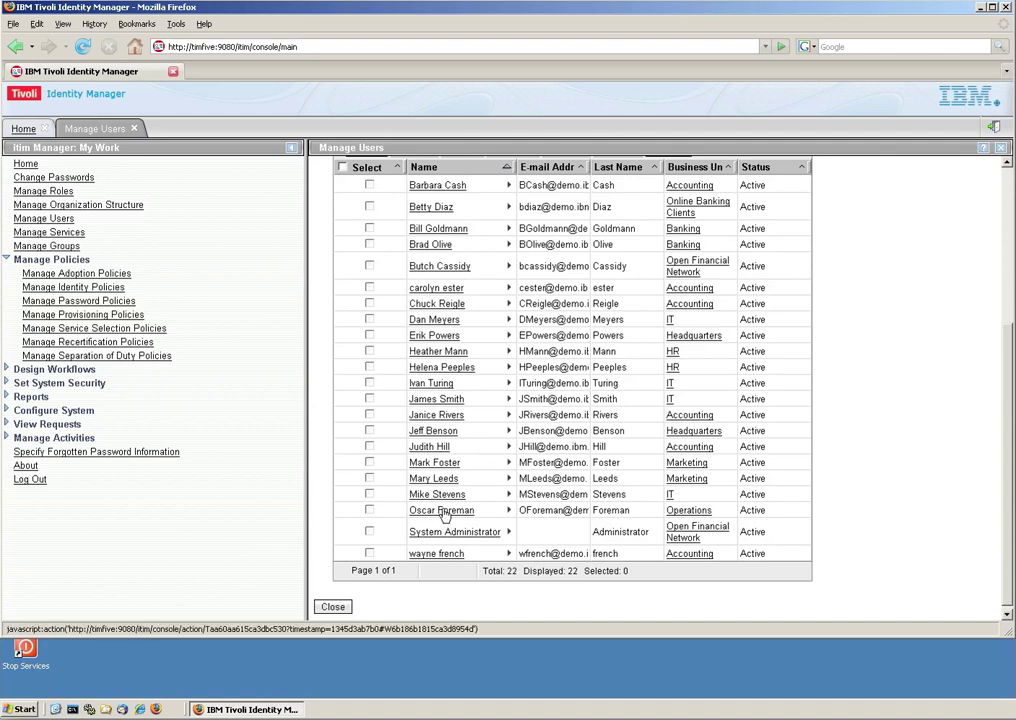
left_click(508, 510)
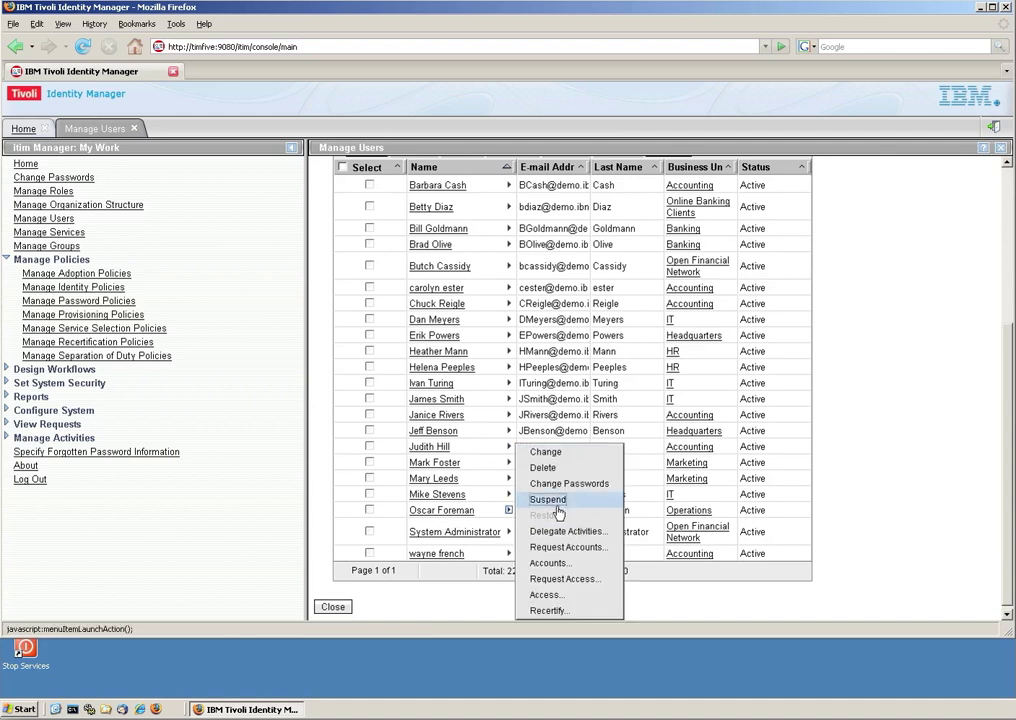
left_click(560, 563)
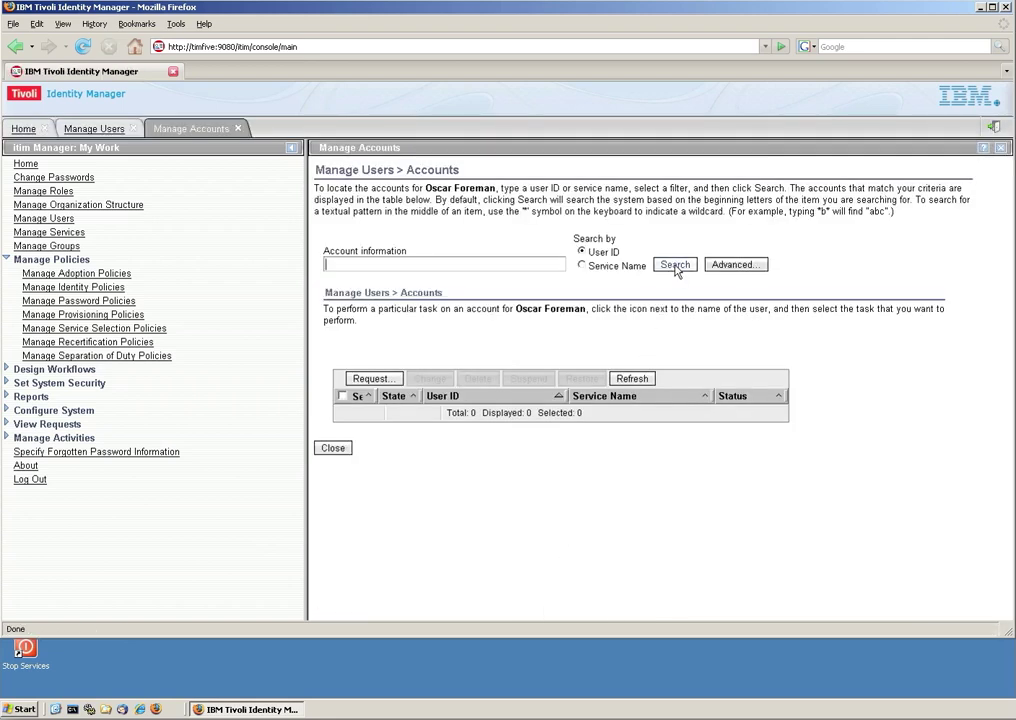
left_click(676, 266)
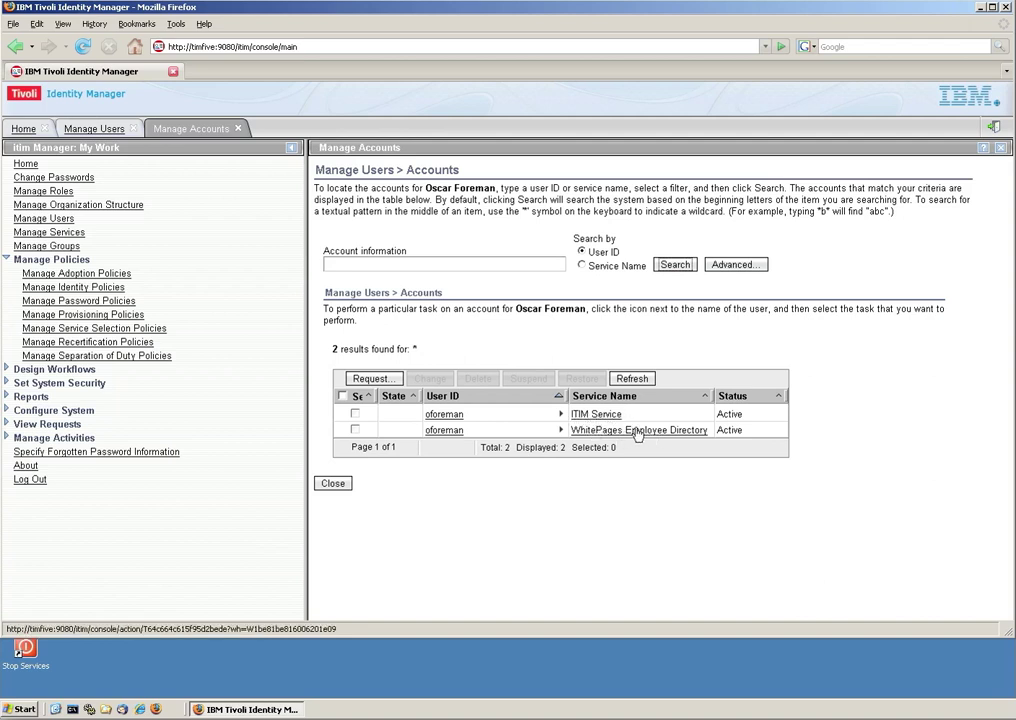
left_click(334, 484)
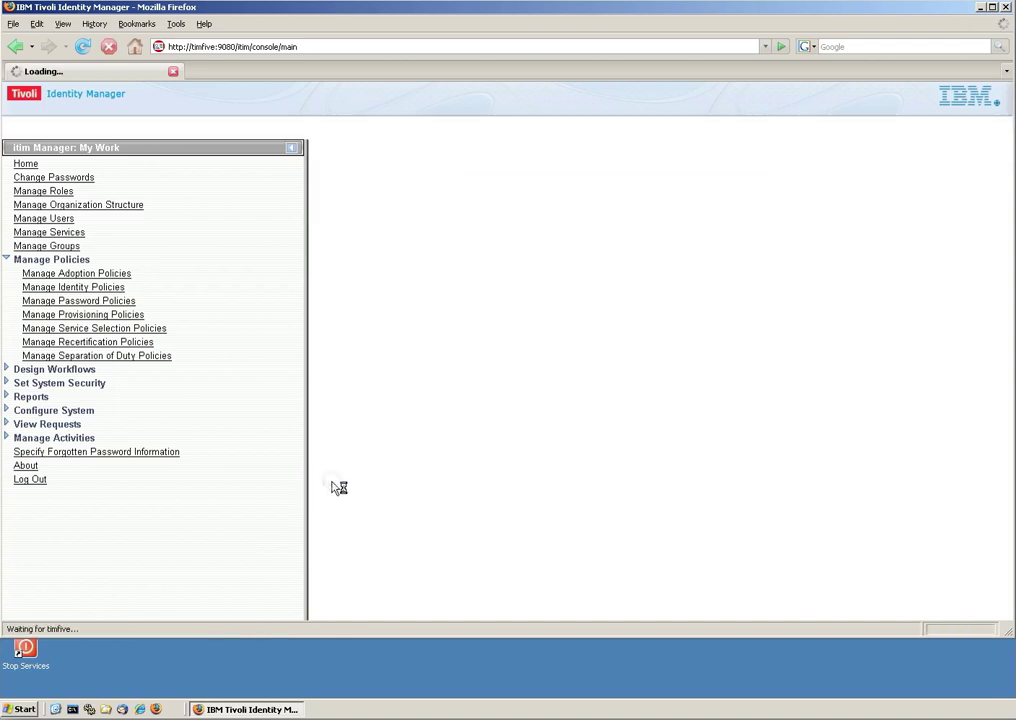
Check the Operations user's manager under Business Information, then log out.
scroll(465, 521, "down", 2)
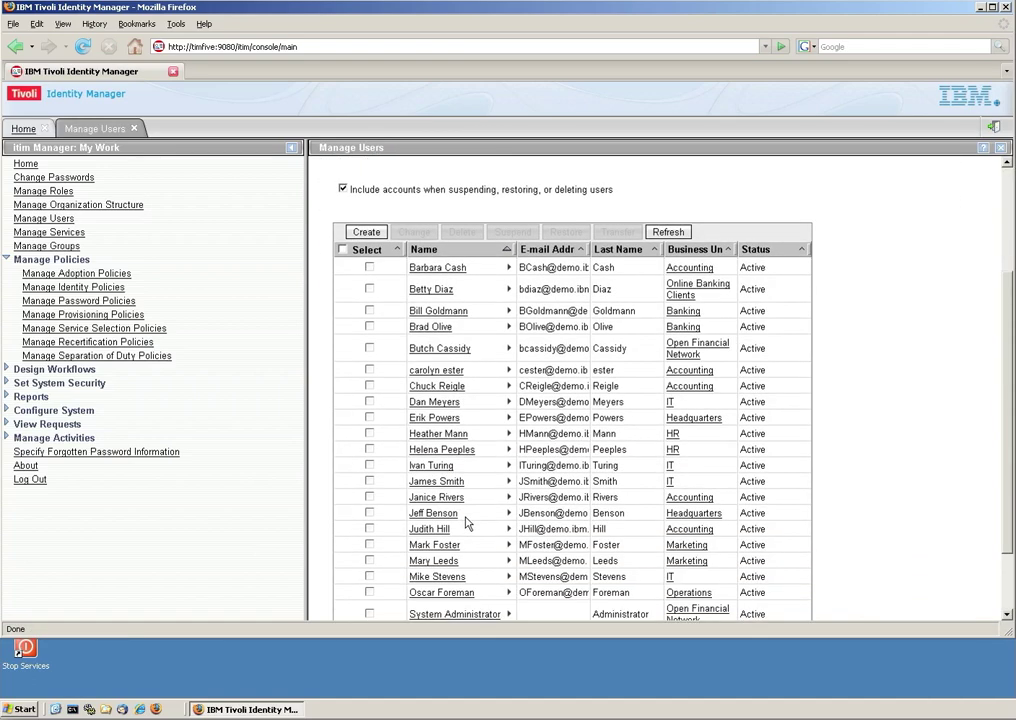
scroll(465, 521, "down", 1)
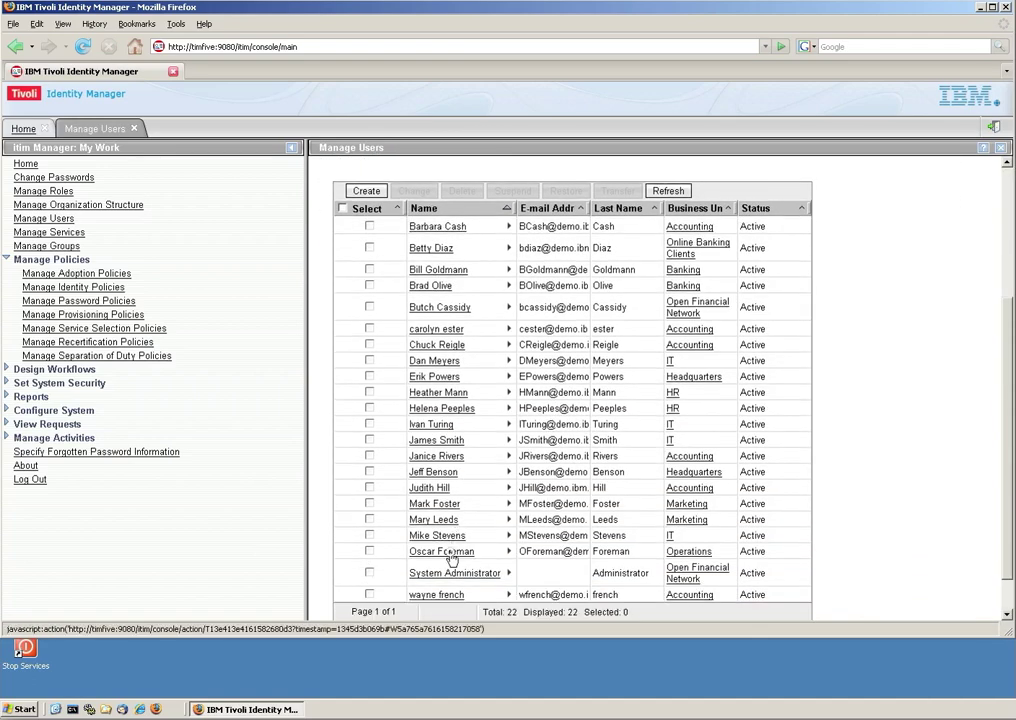
left_click(450, 553)
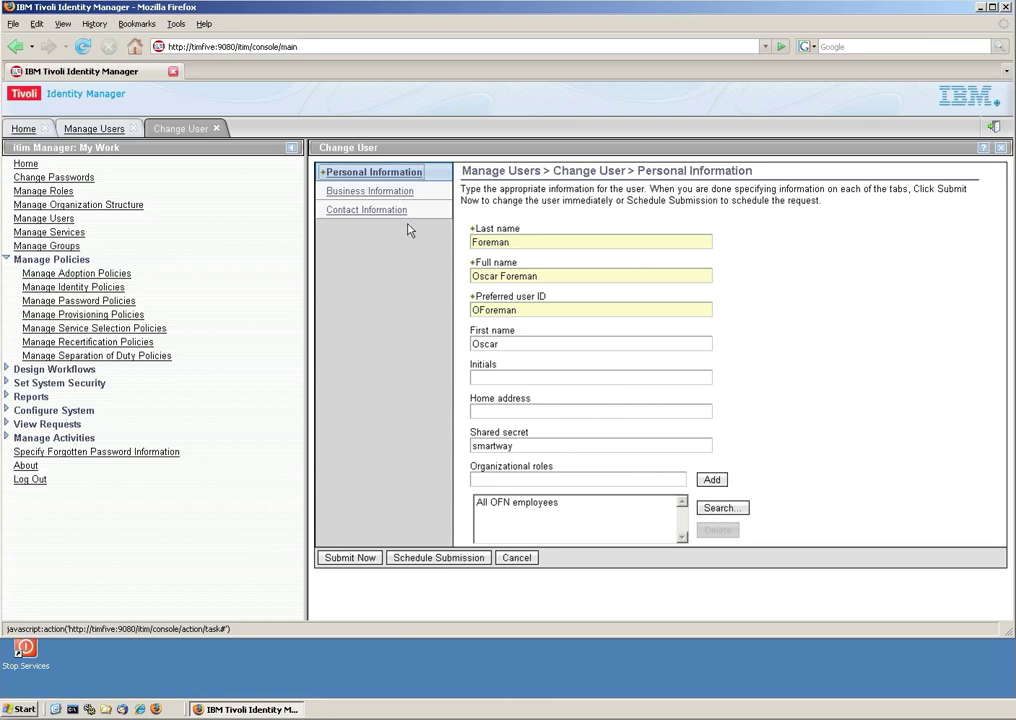
left_click(401, 193)
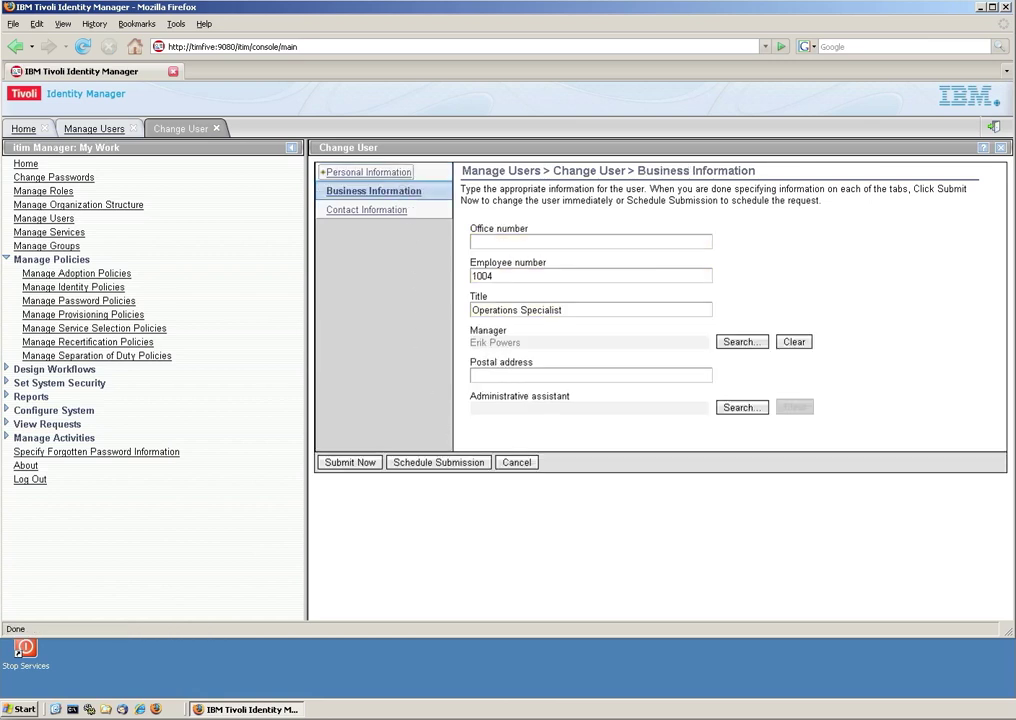
left_click(994, 127)
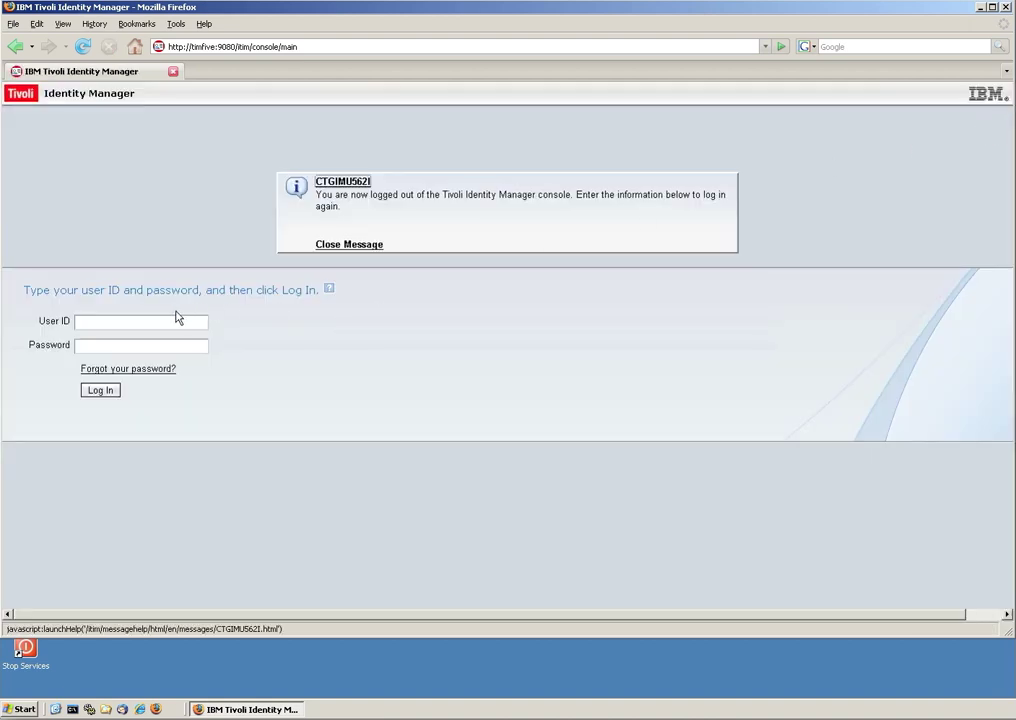
Log in with the manager's user ID and password to reach their Home page.
left_click(140, 321)
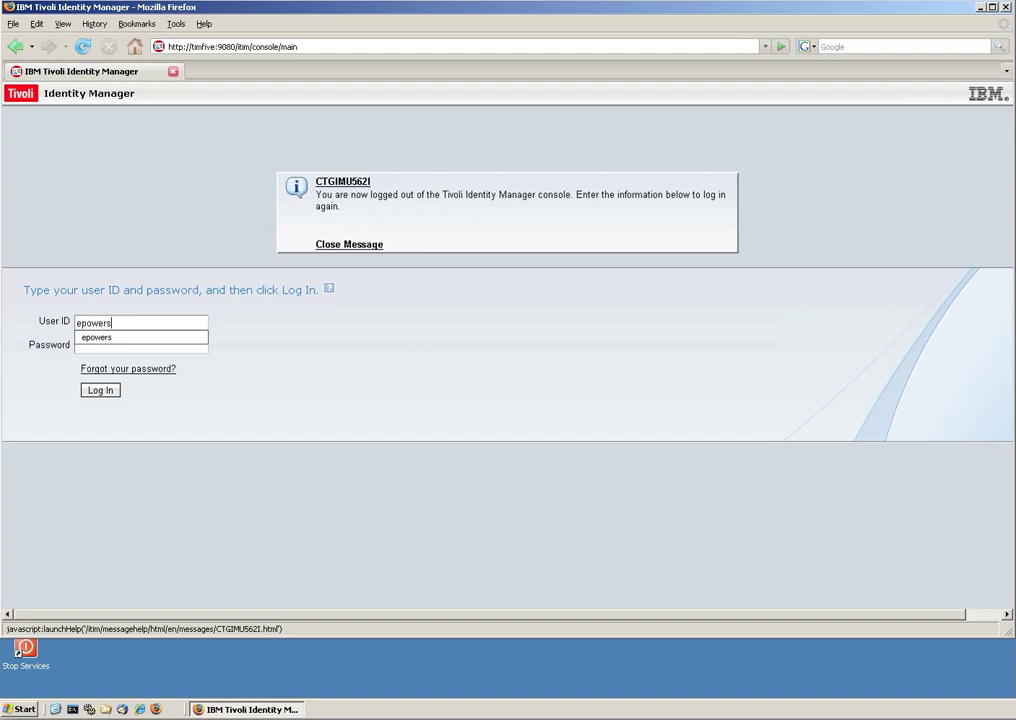
key("Tab")
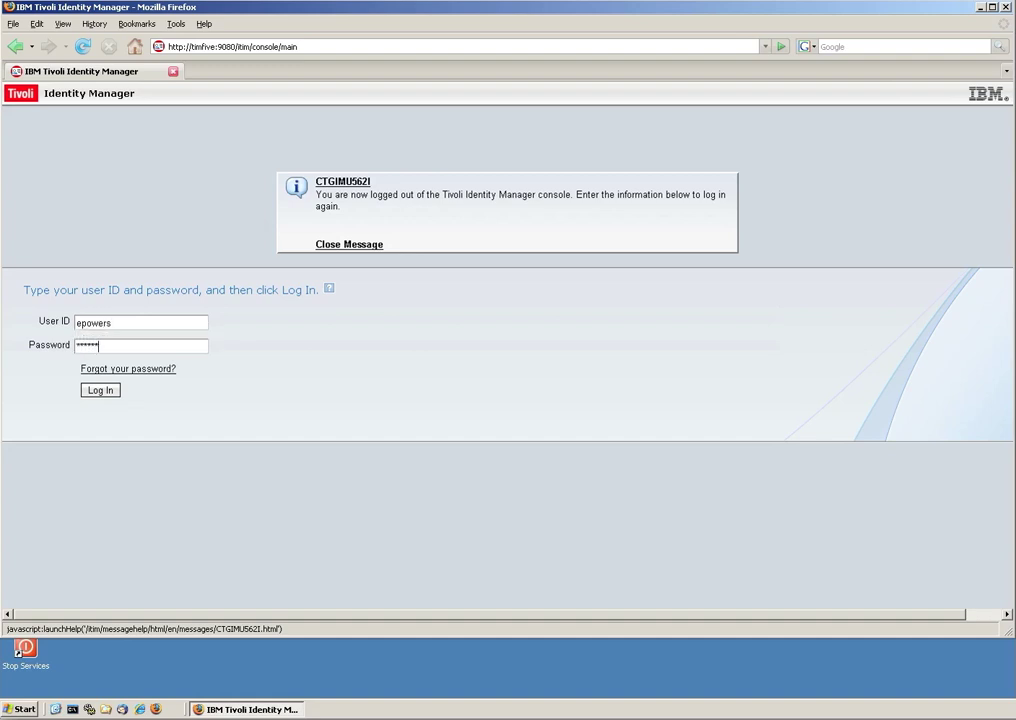
key("Return")
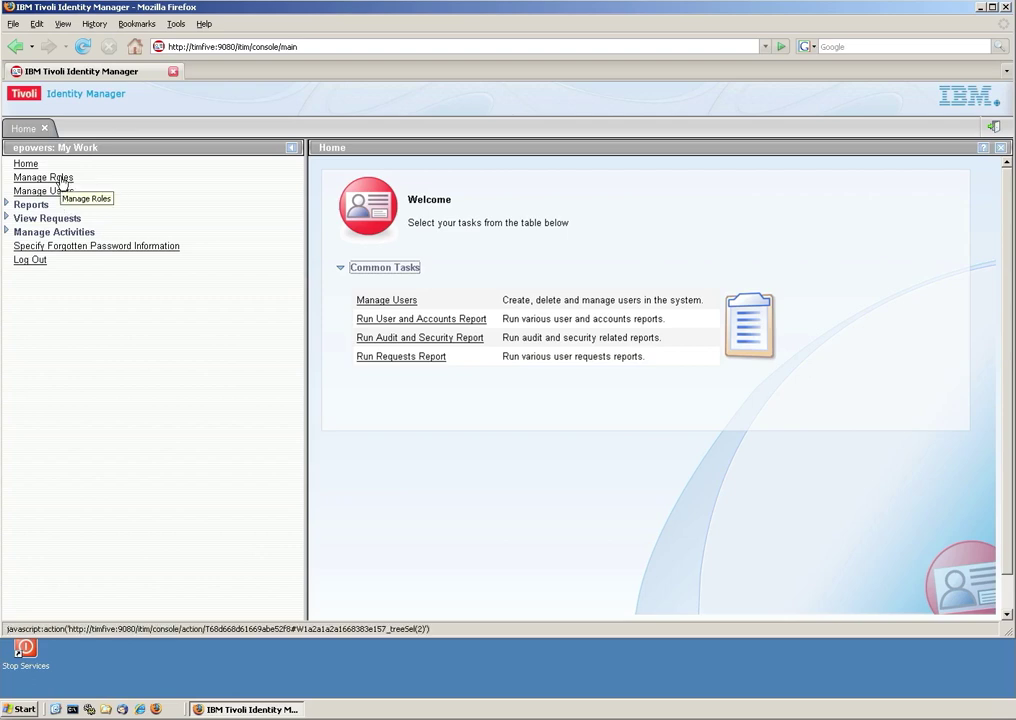
Search Manage Roles with an empty filter to list all 9 roles, including Contractor.
left_click(60, 180)
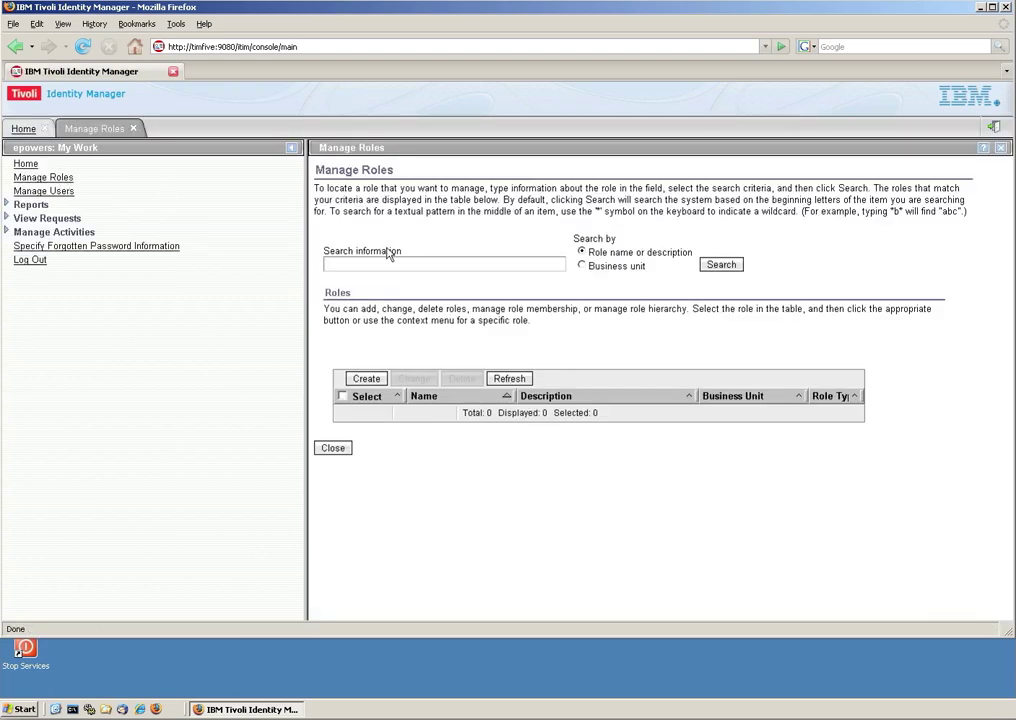
left_click(716, 268)
left_click(720, 265)
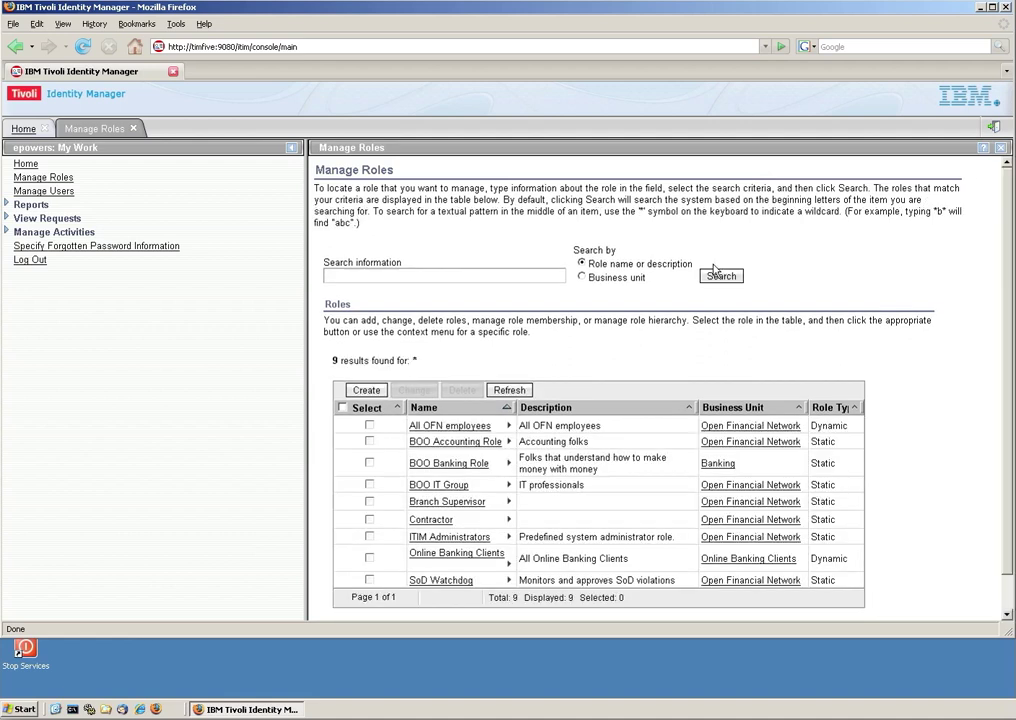
Add the user found by last-name search to the Contractor role, submit immediately, and view the request.
left_click(509, 520)
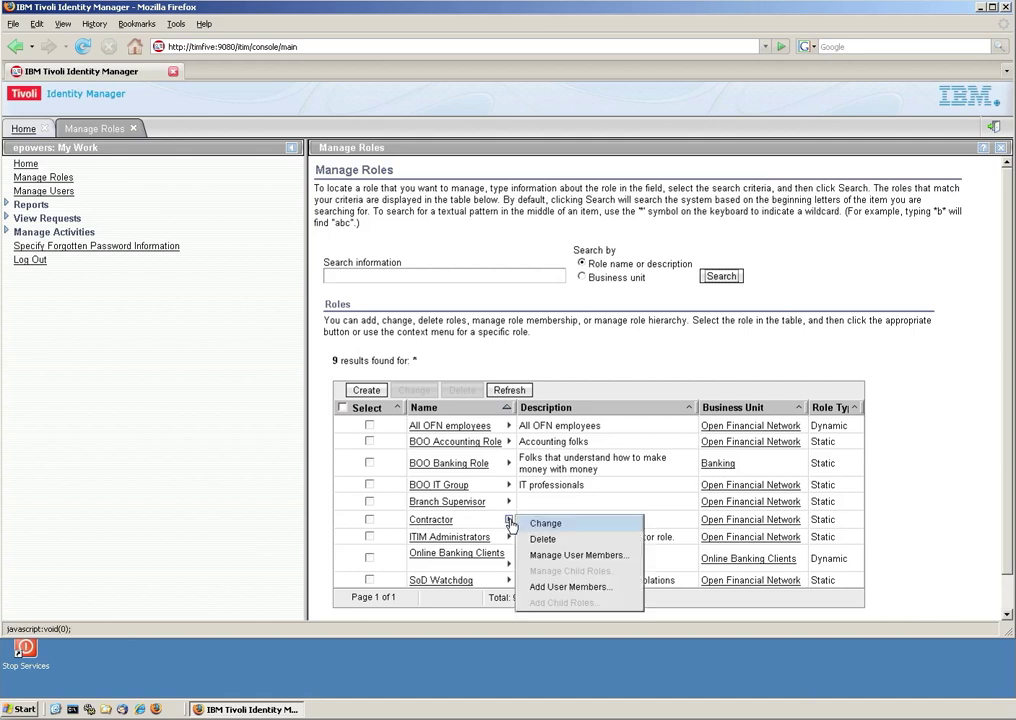
left_click(553, 588)
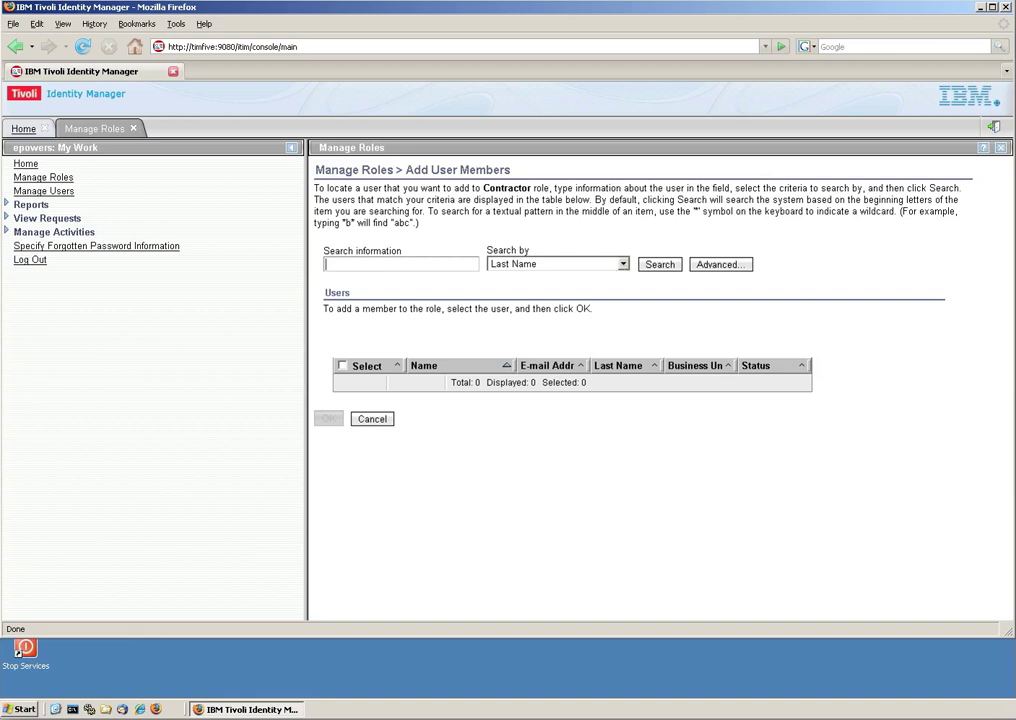
type("re")
left_click(659, 264)
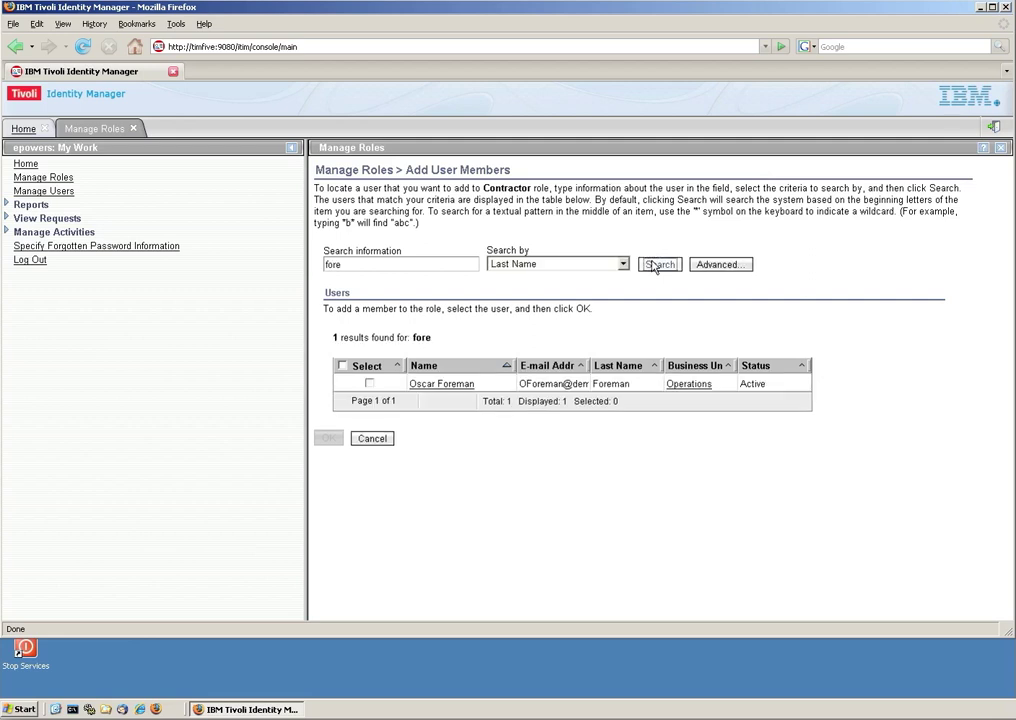
left_click(369, 384)
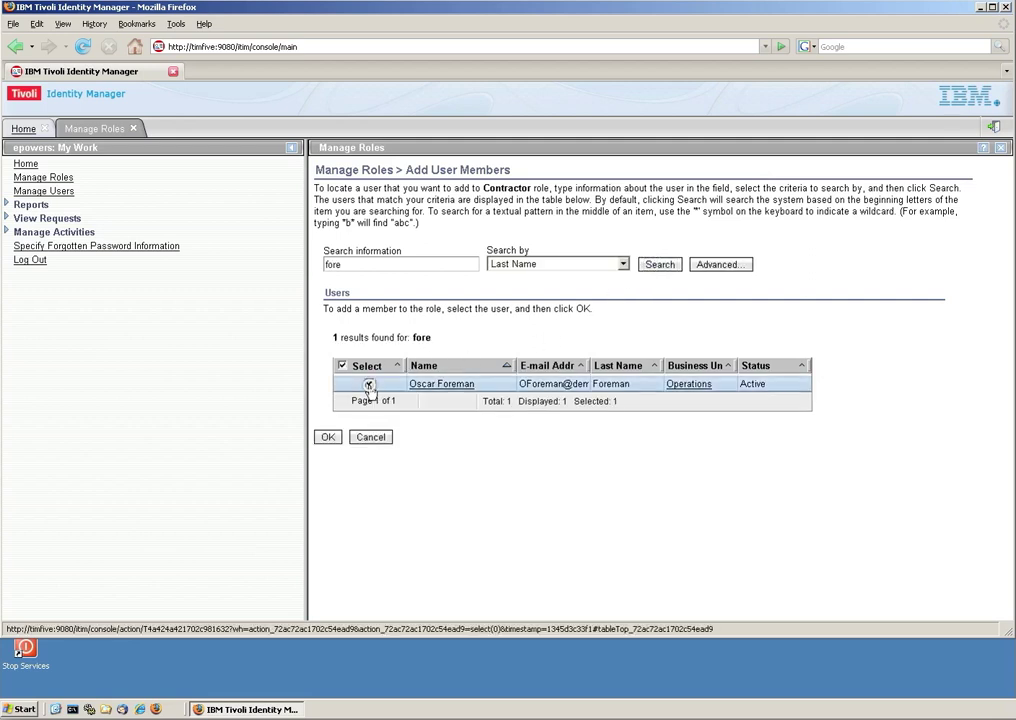
left_click(331, 438)
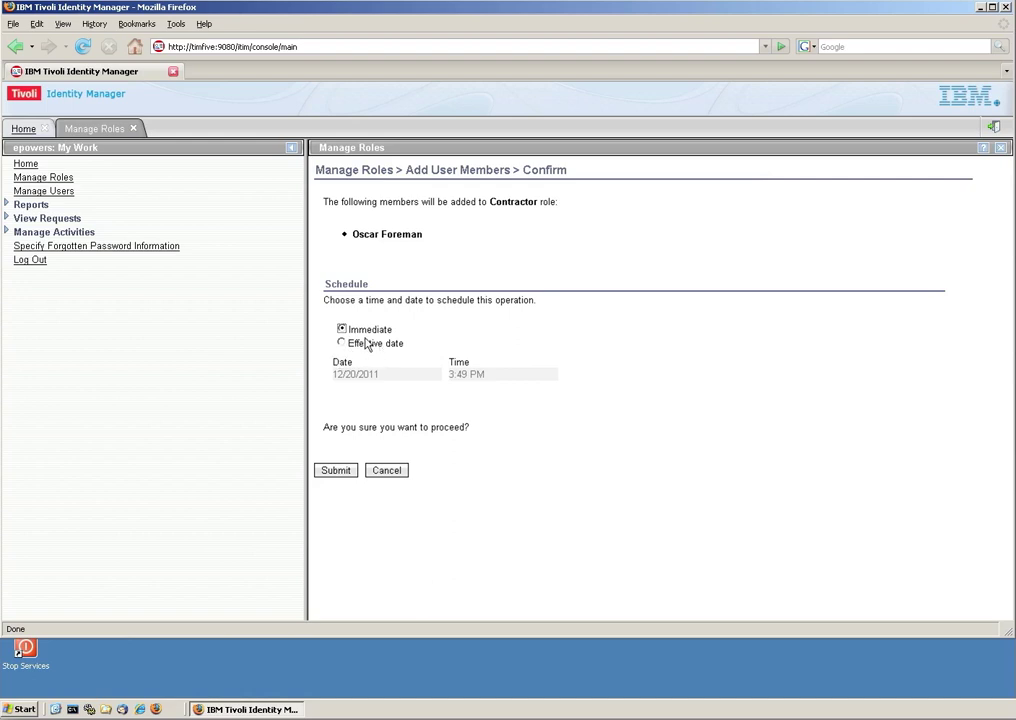
left_click(349, 471)
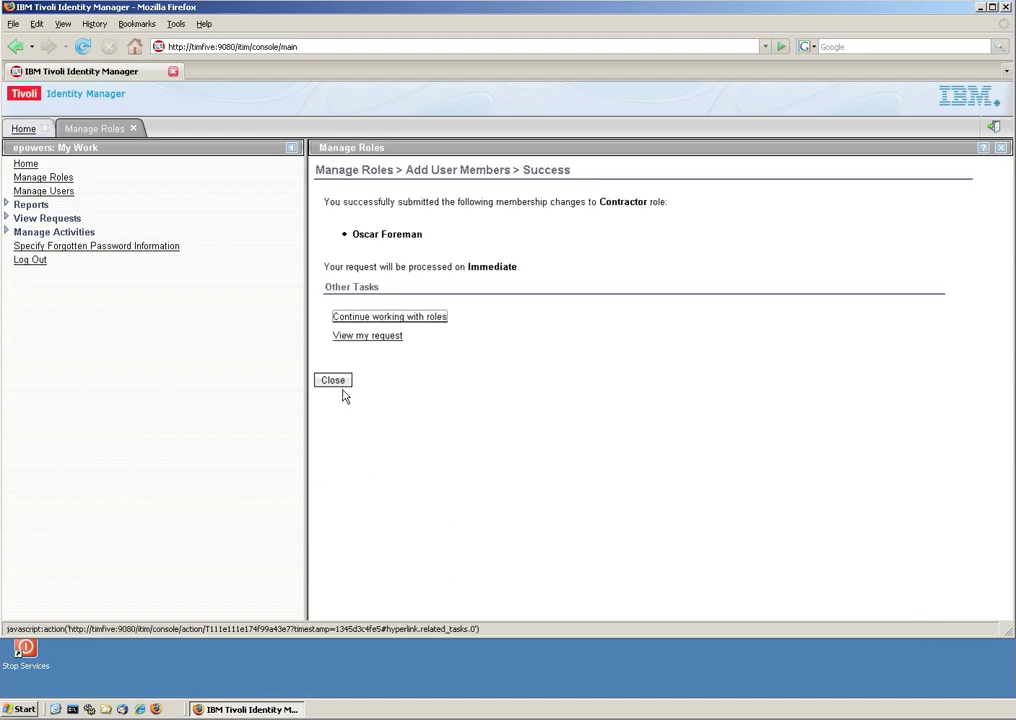
left_click(367, 337)
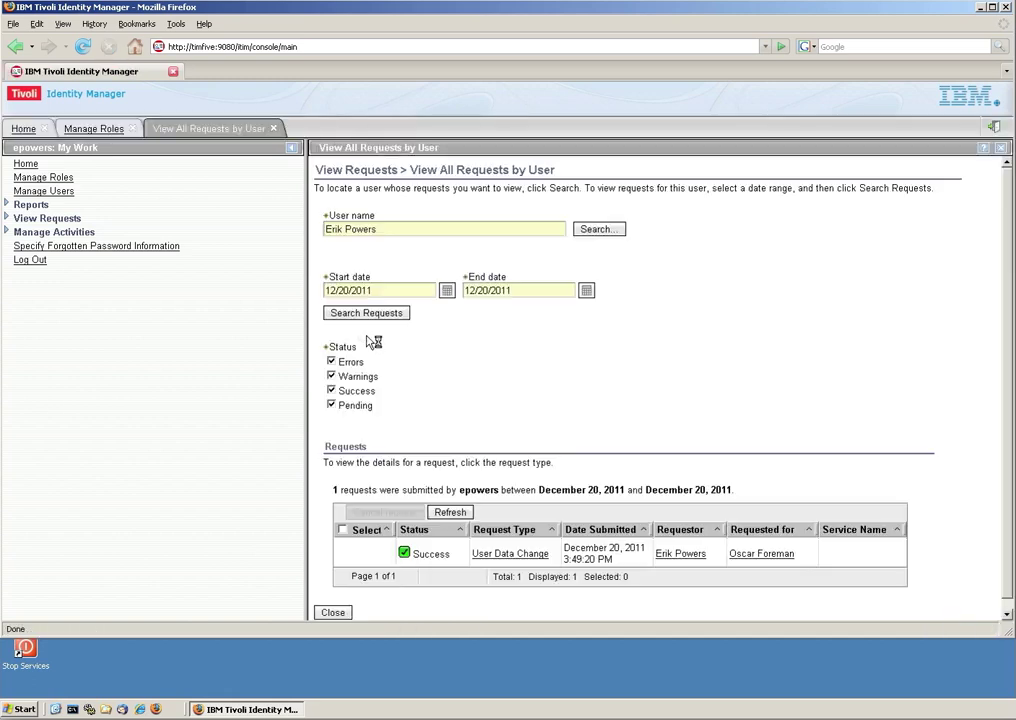
Sign out and attempt to log in with the other account's user ID and password.
left_click(993, 130)
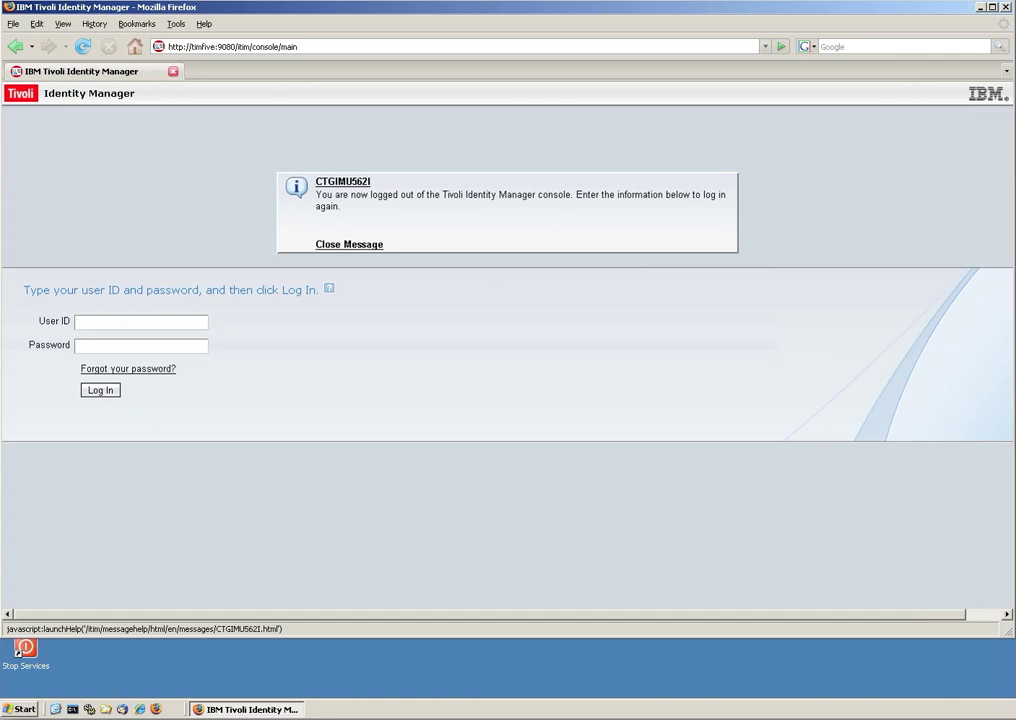
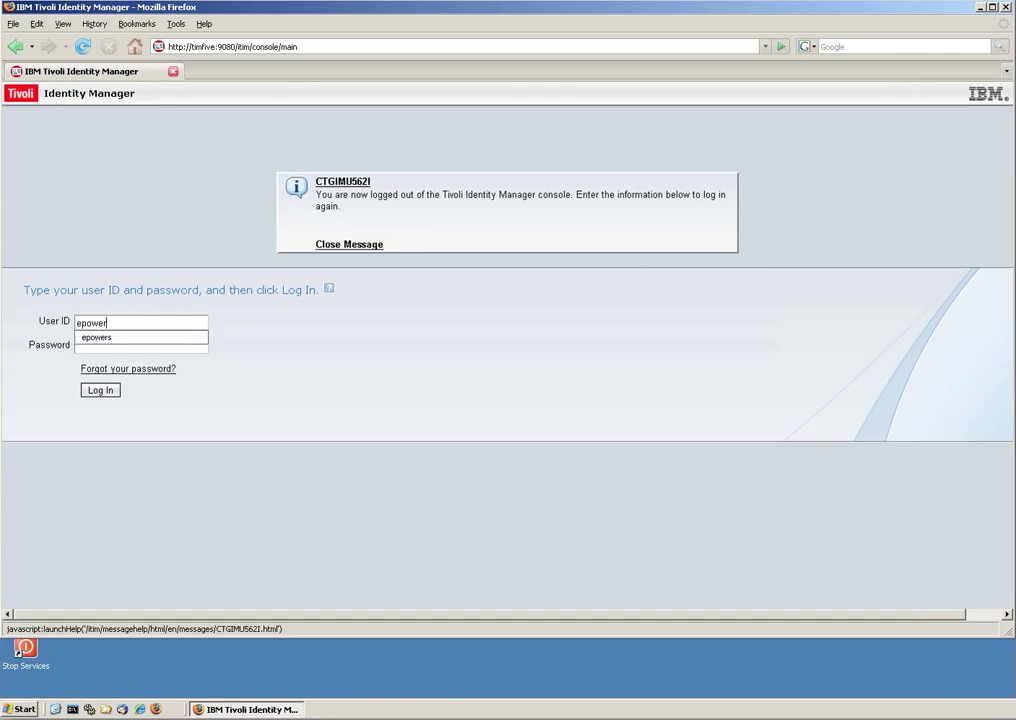
key("Tab")
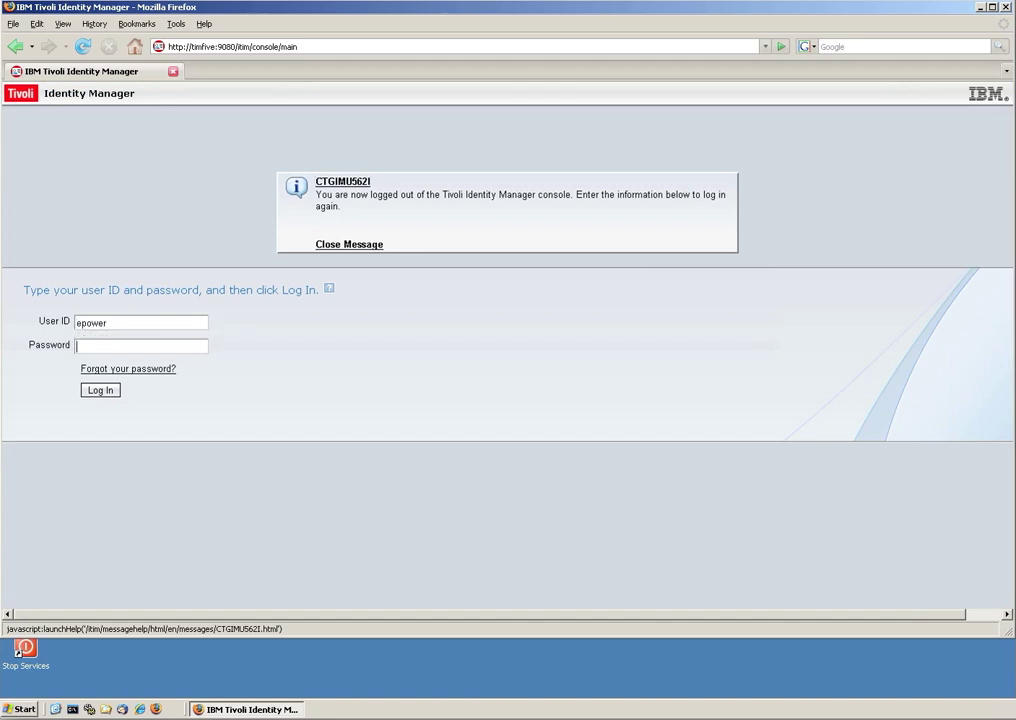
type("******")
key("Return")
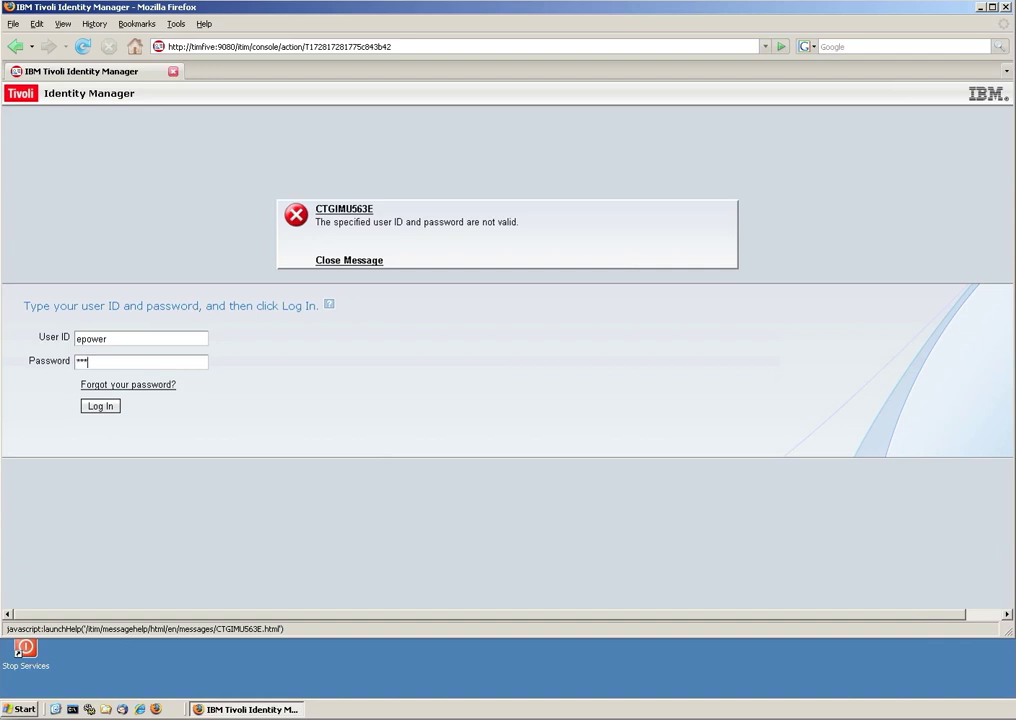
Correct the user ID after the rejected login and sign in successfully.
key("Return")
type("s")
key("Tab")
type("p")
key("Return")
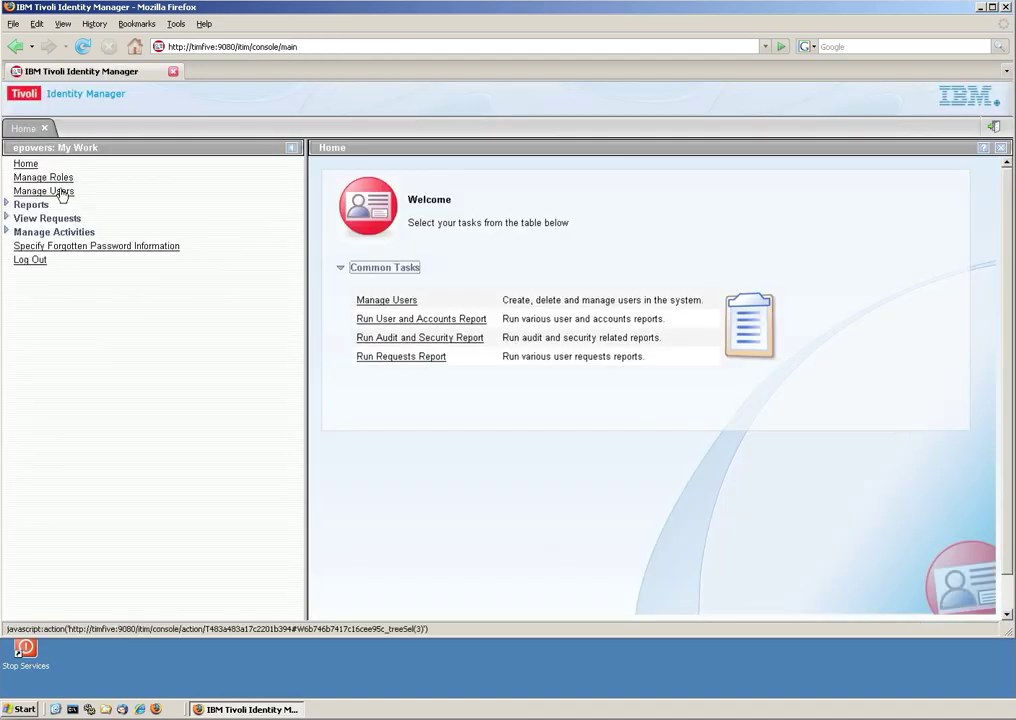
List the Operations user's accounts (WhitePages Employee Directory, BOO LDAP, ITIM Service), then log out.
left_click(60, 191)
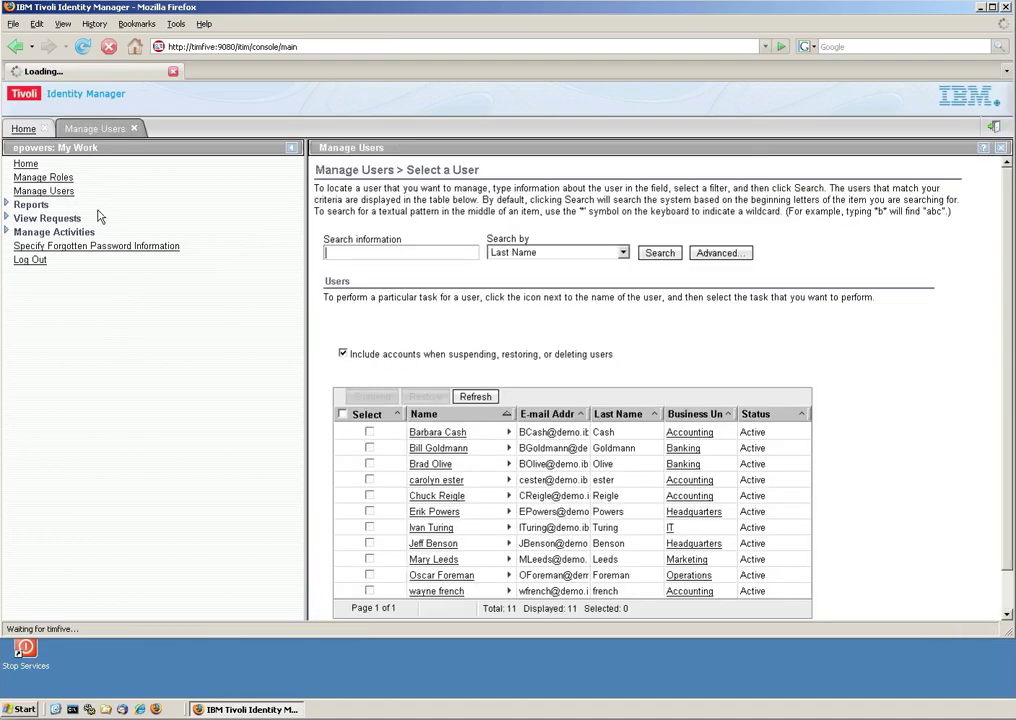
scroll(432, 485, "down", 1)
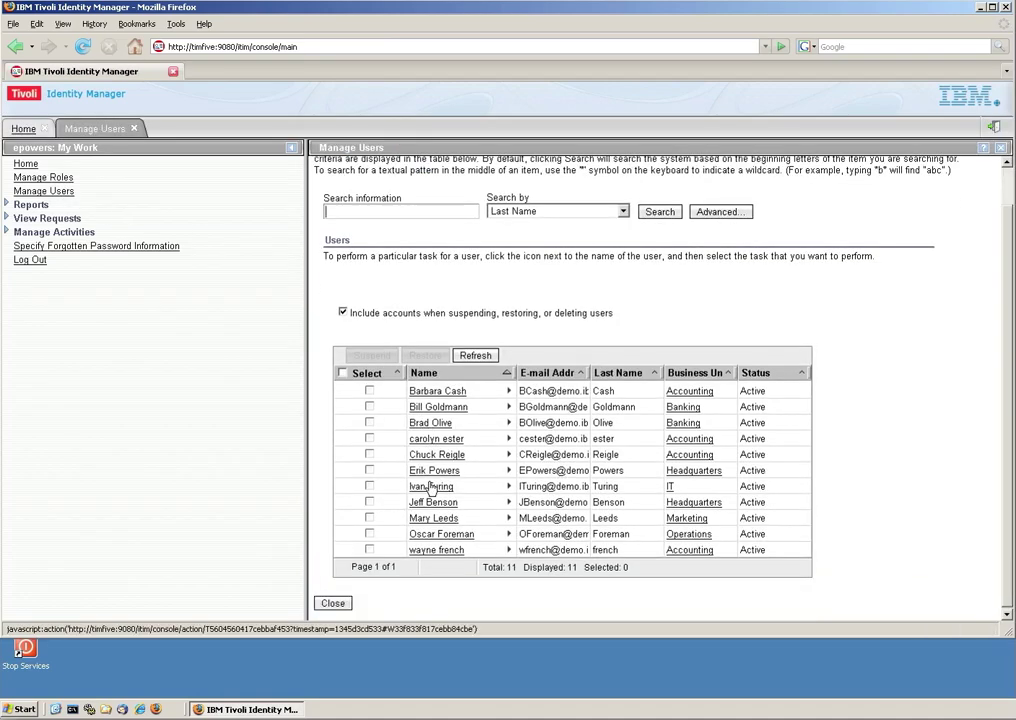
left_click(508, 534)
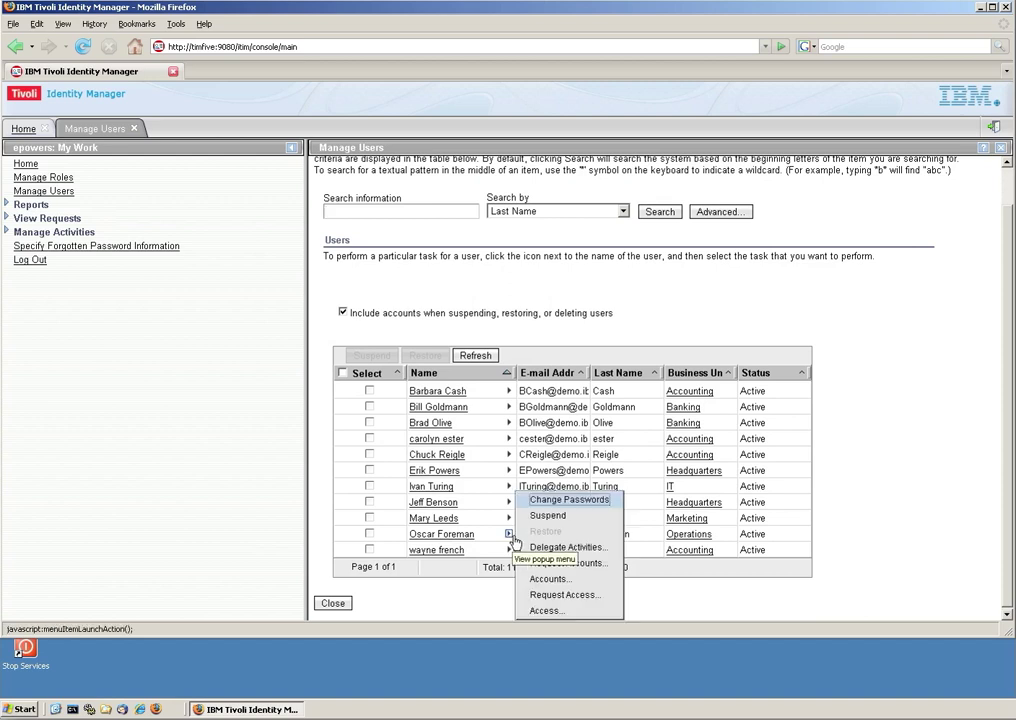
left_click(553, 580)
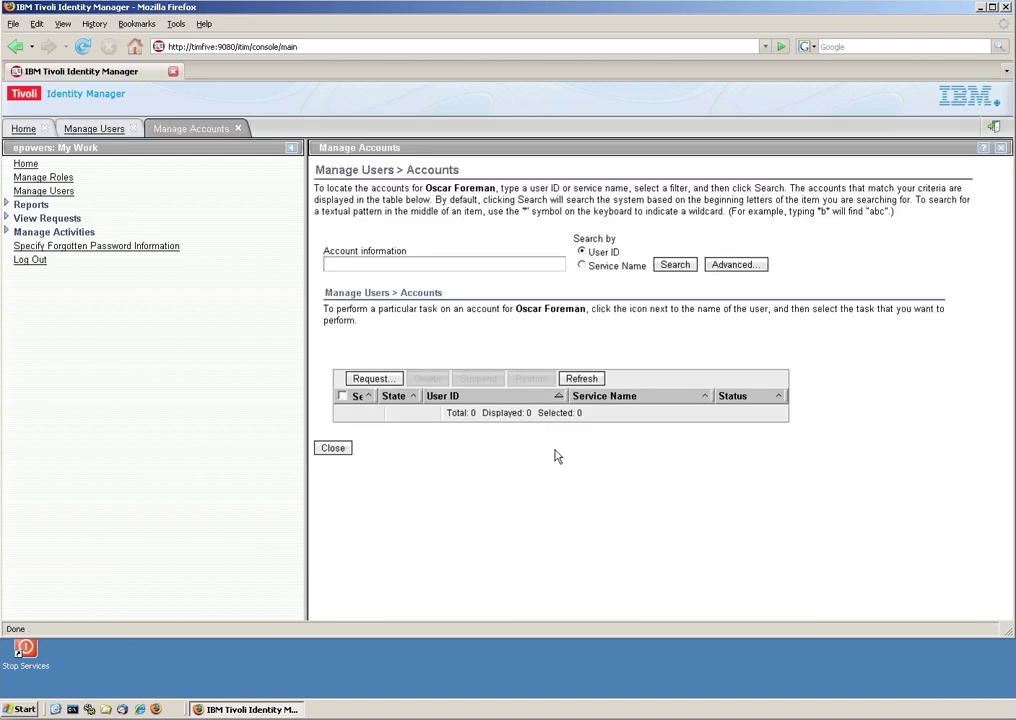
left_click(675, 265)
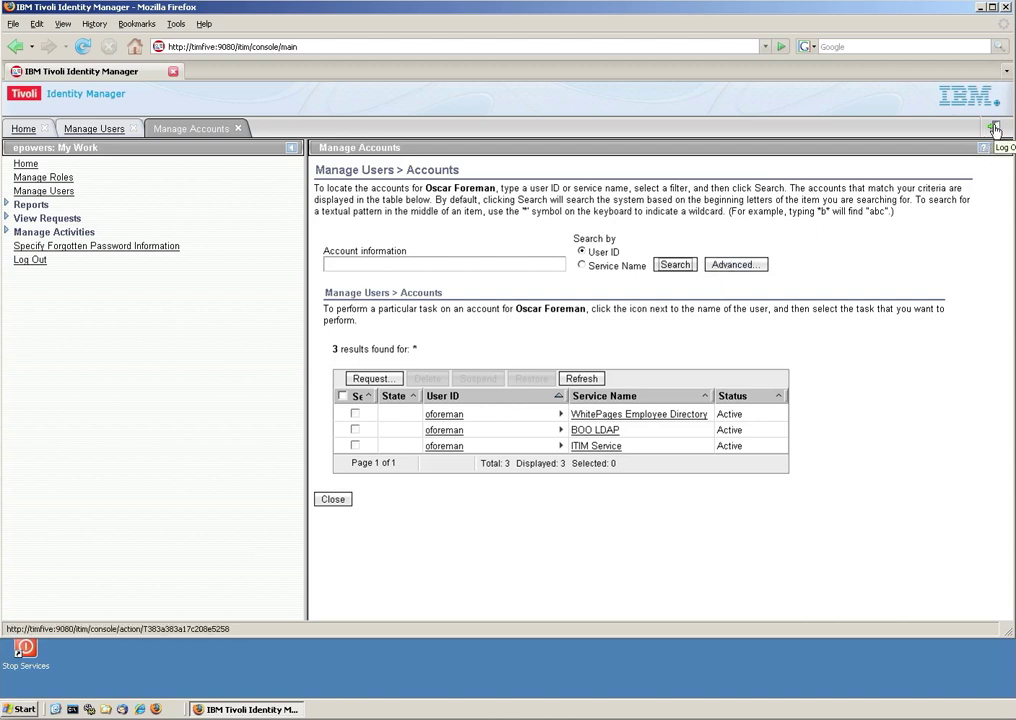
left_click(994, 129)
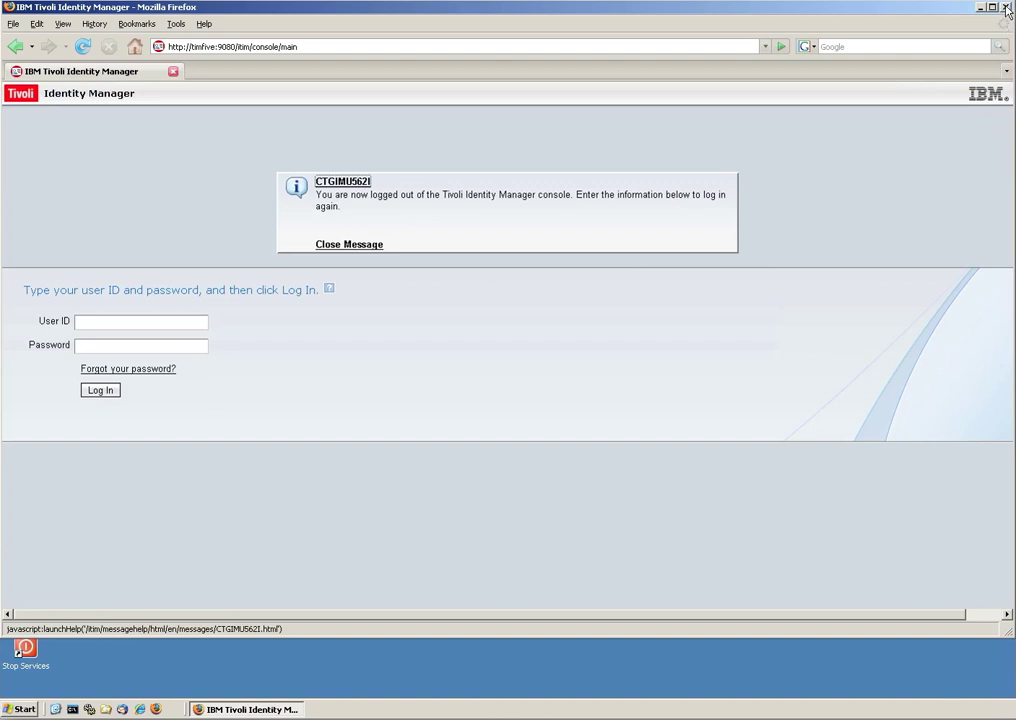
Restart Firefox and log back into the console with the saved manager administrator ID and password.
left_click(1006, 7)
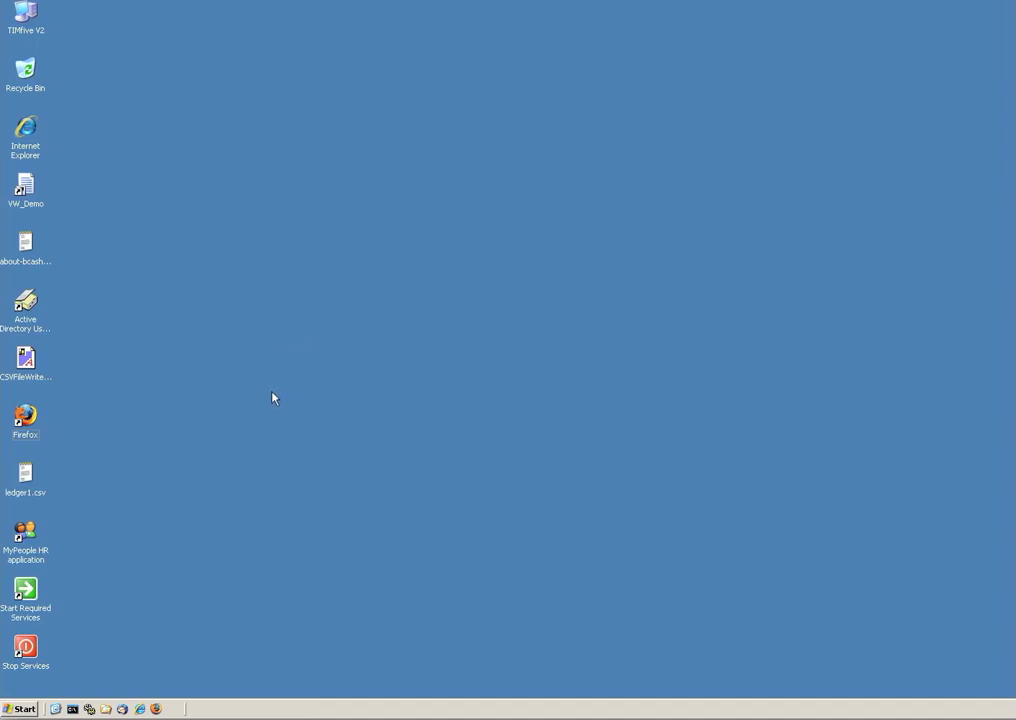
left_click(155, 708)
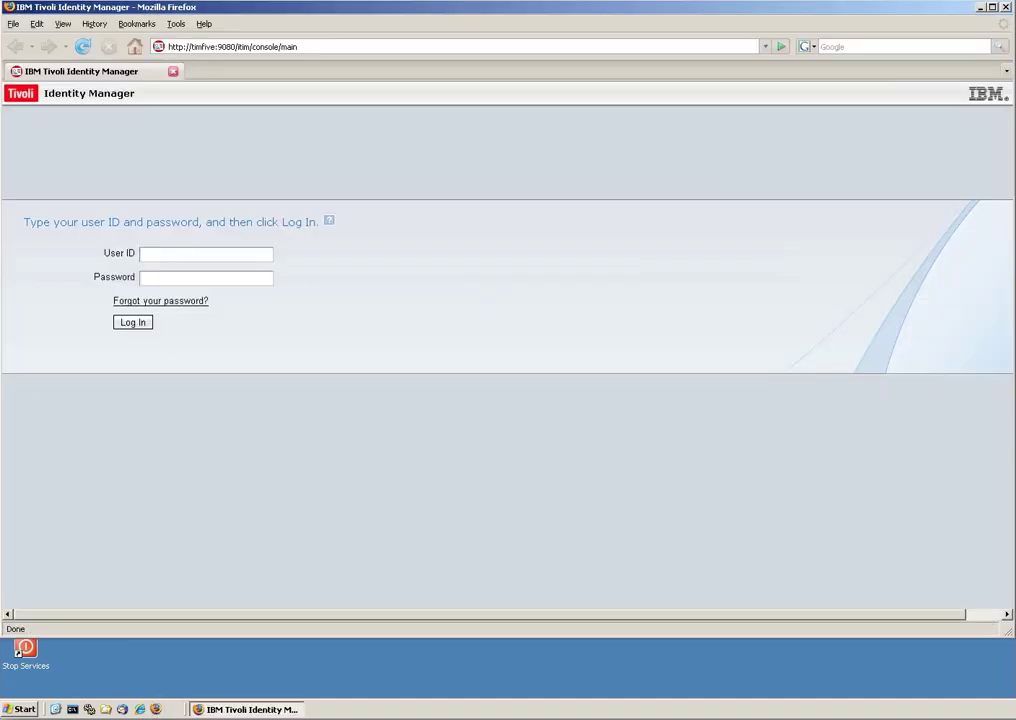
left_click(200, 254)
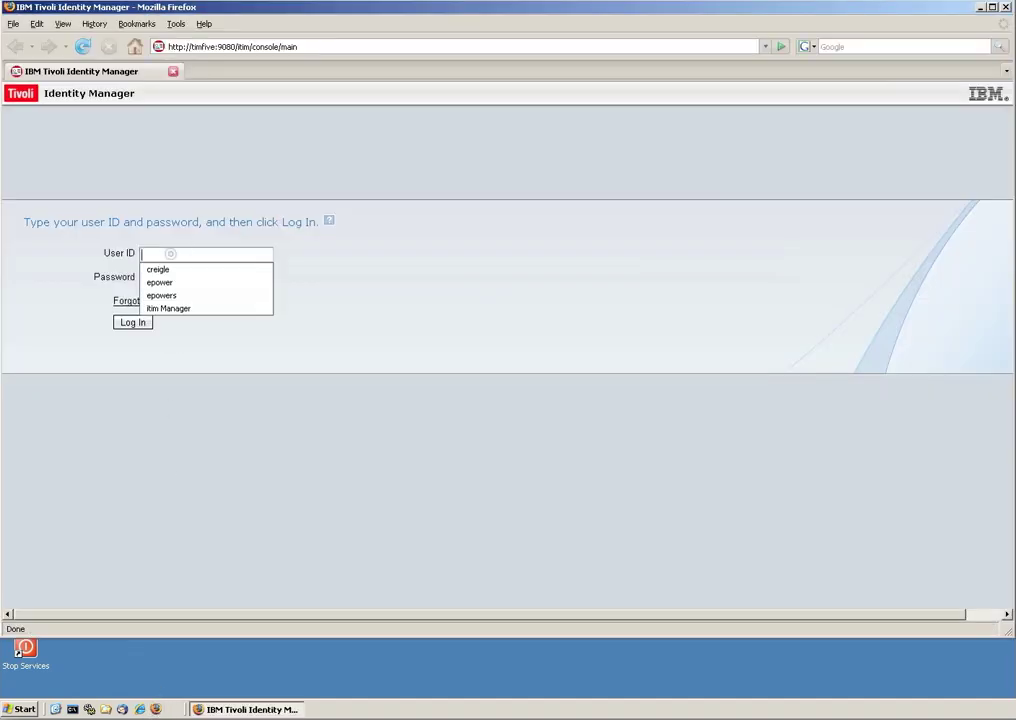
left_click(170, 309)
left_click(188, 278)
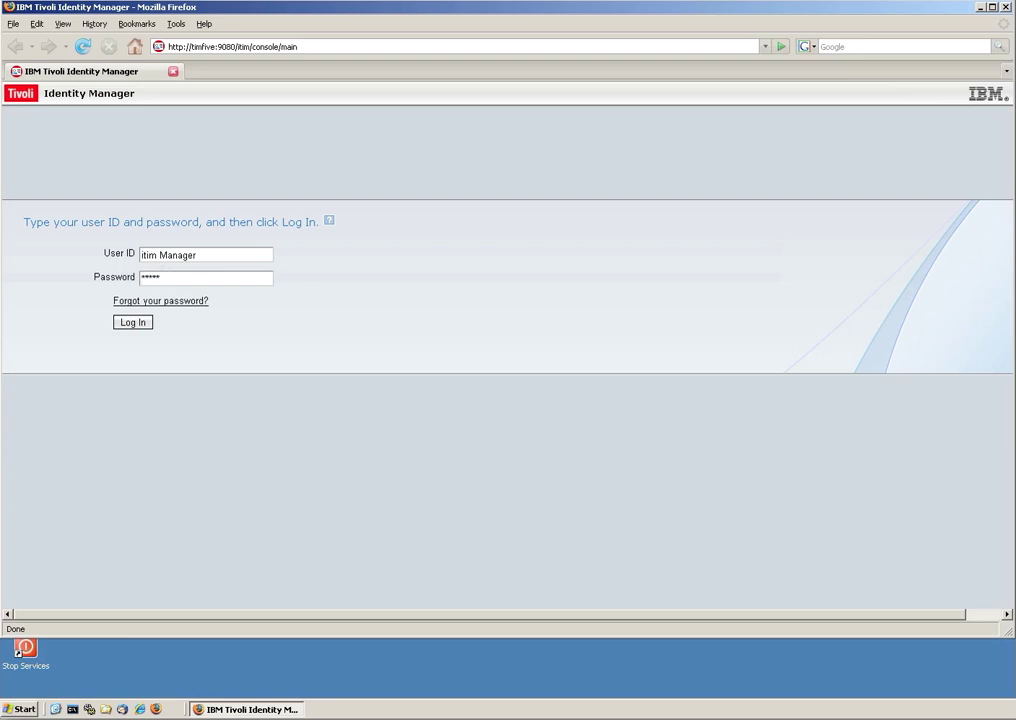
type("secret")
key("Return")
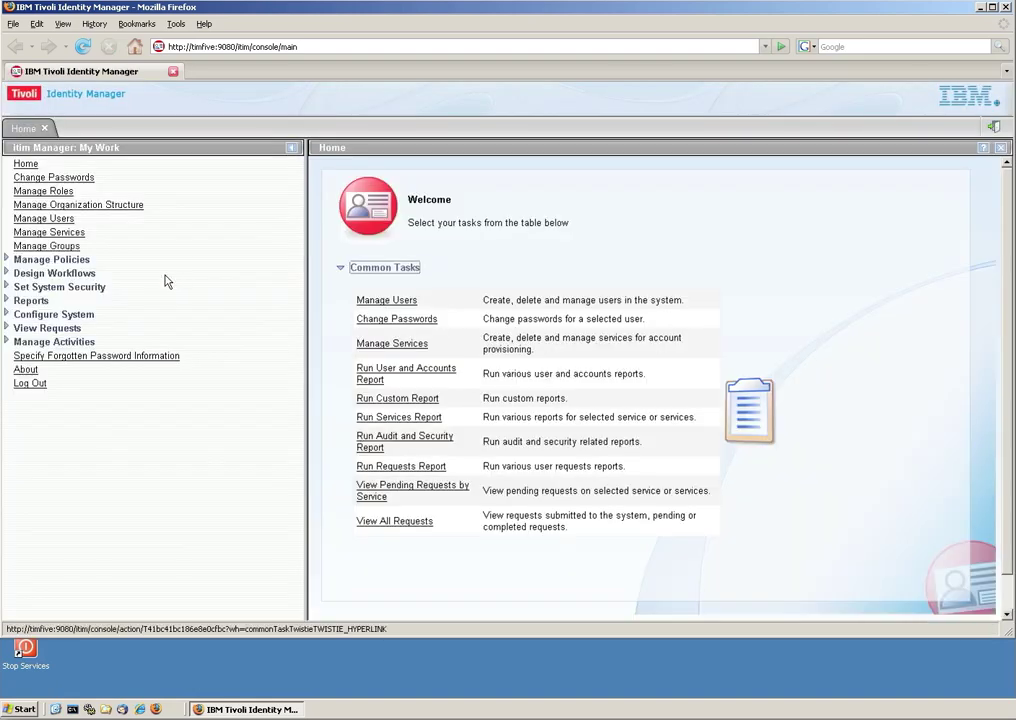
Create a new recertification policy named 'Validate Contractors every 90 days'.
left_click(7, 260)
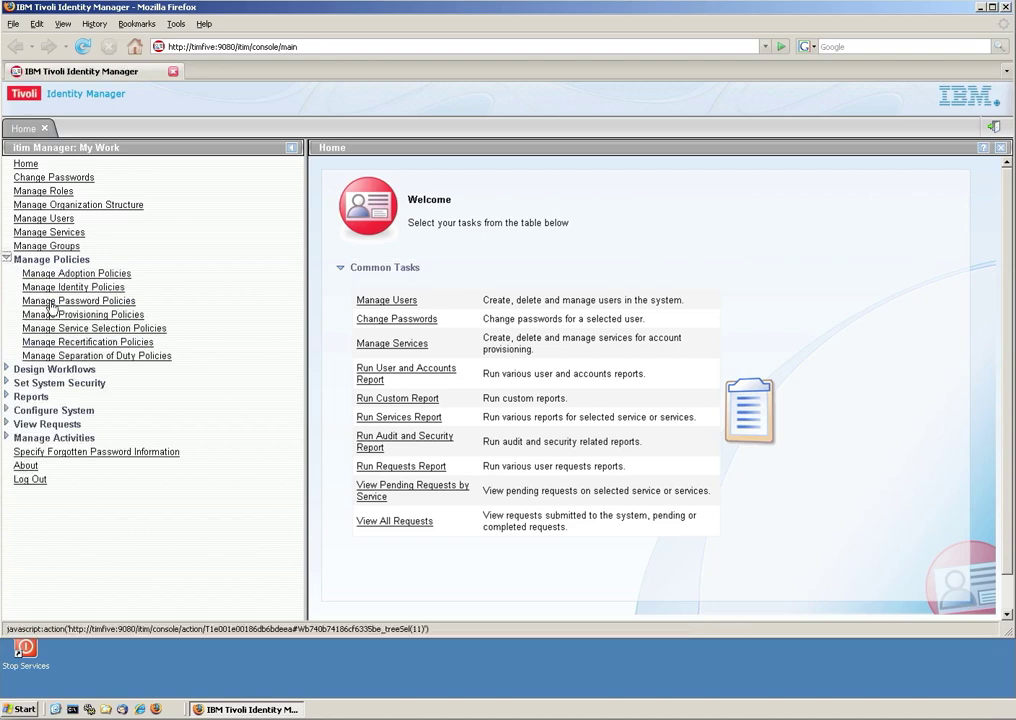
left_click(80, 343)
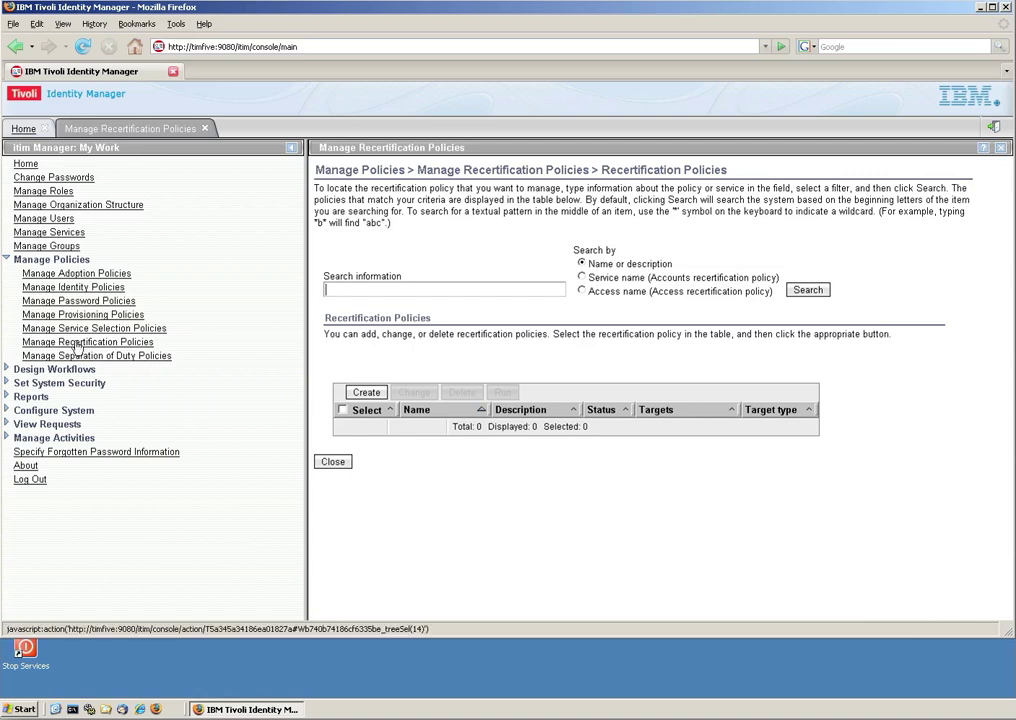
left_click(374, 395)
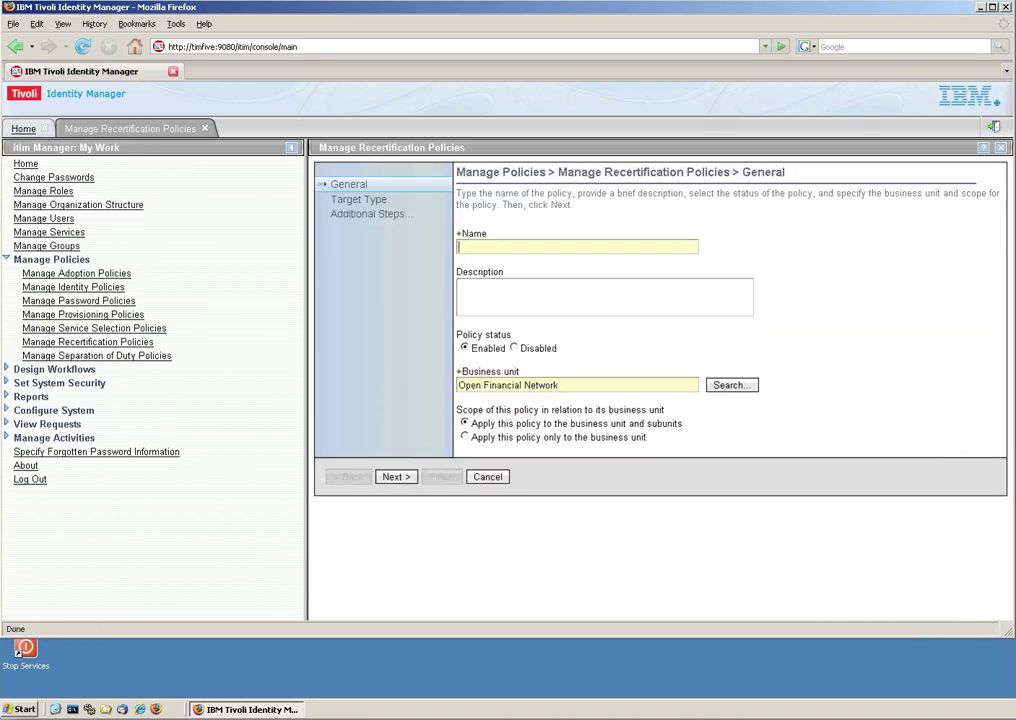
type("ate Contractors every 90 days")
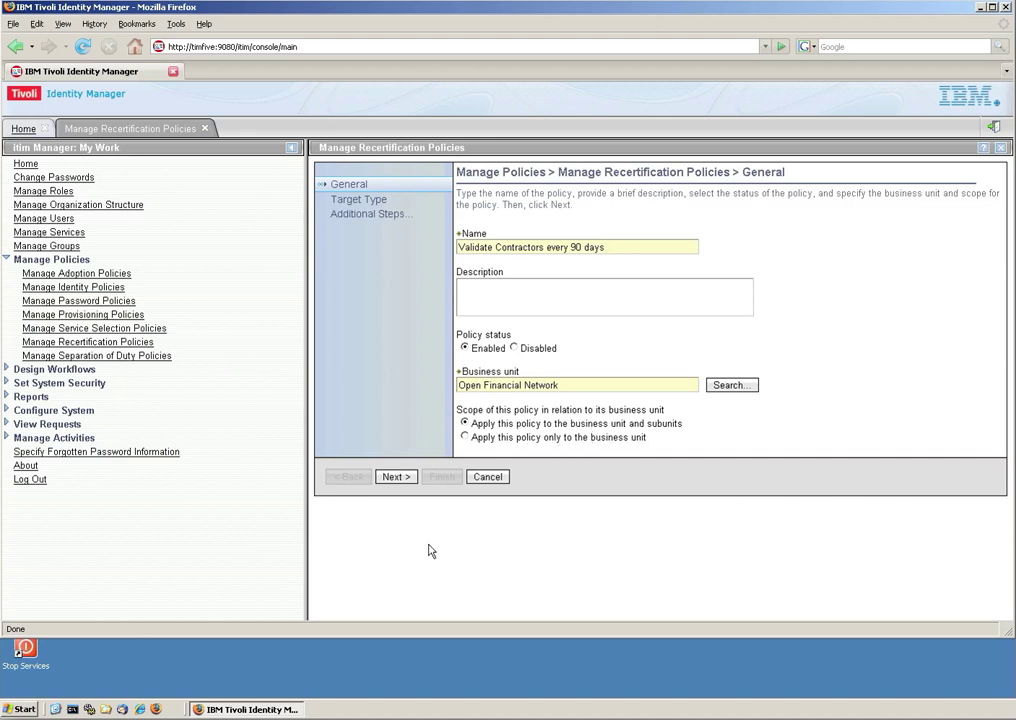
Make the policy recertify users, limited to the Person user type.
left_click(403, 479)
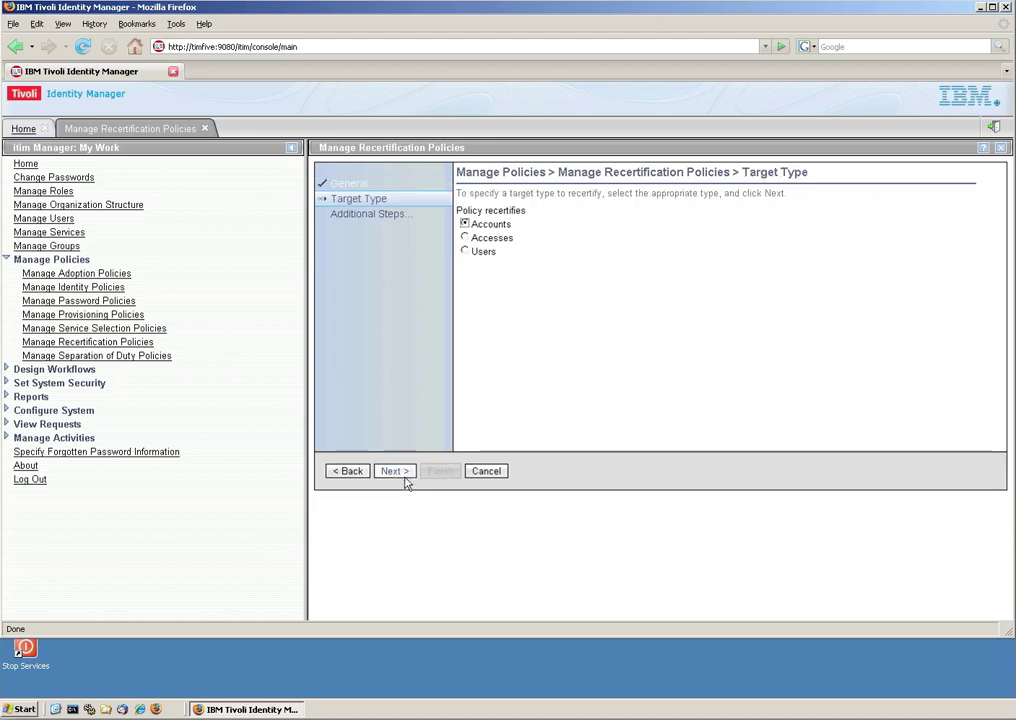
left_click(478, 251)
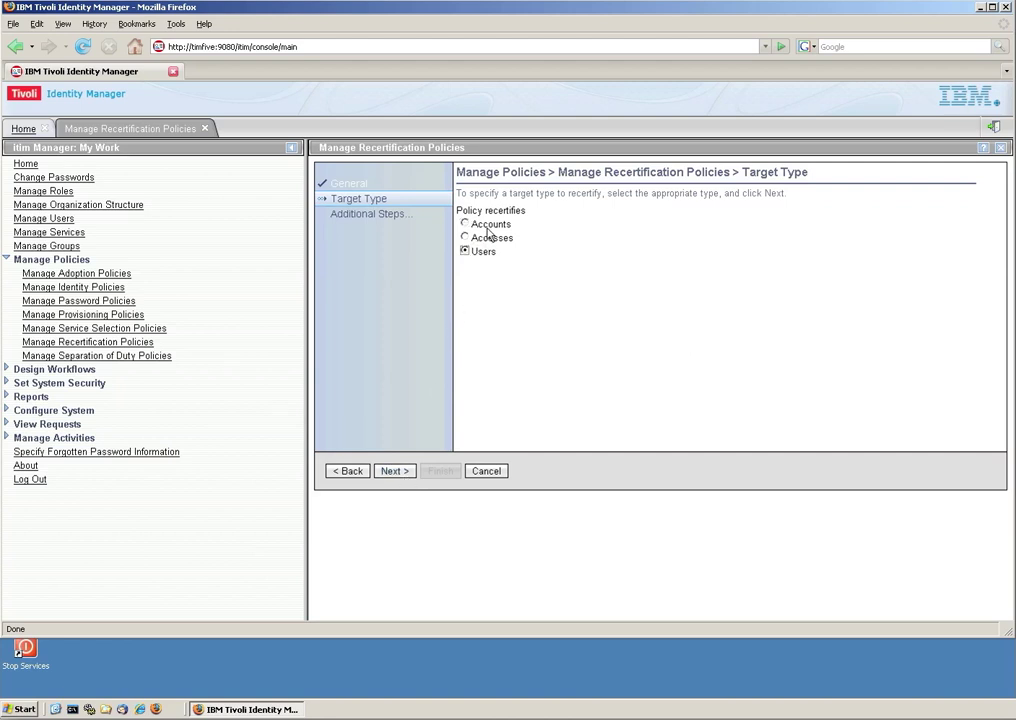
left_click(404, 472)
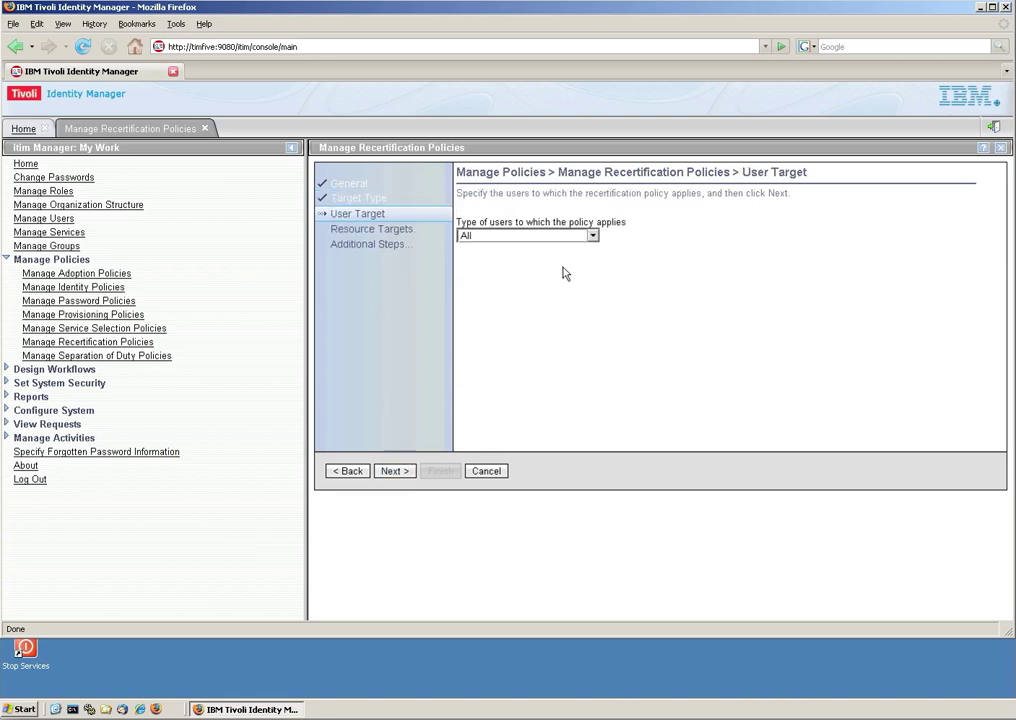
left_click(593, 235)
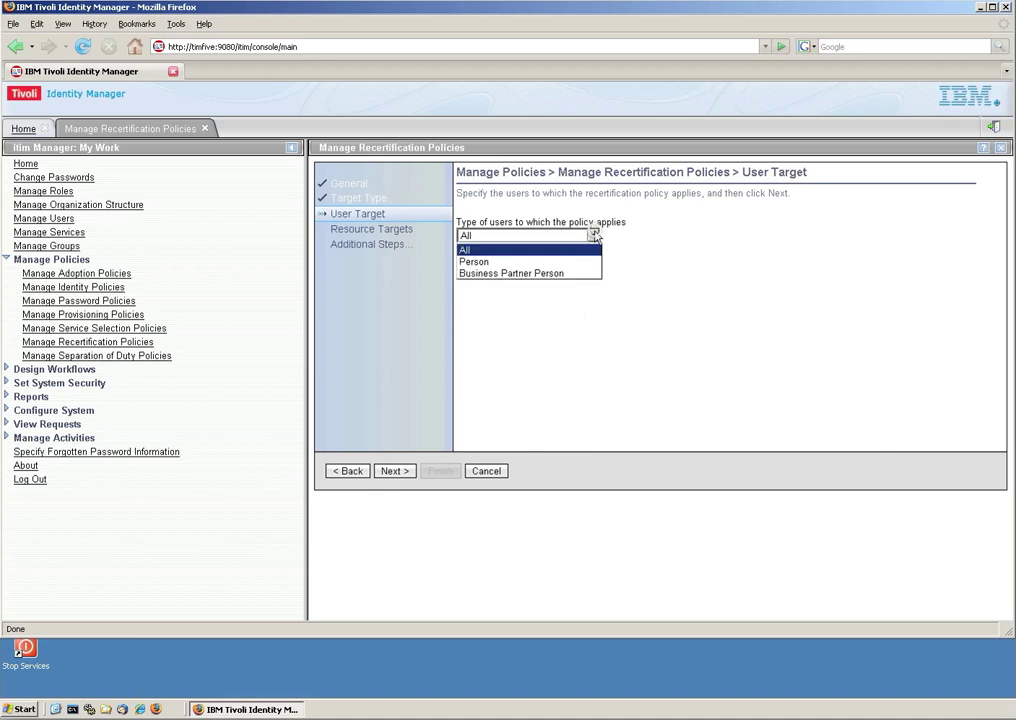
left_click(575, 263)
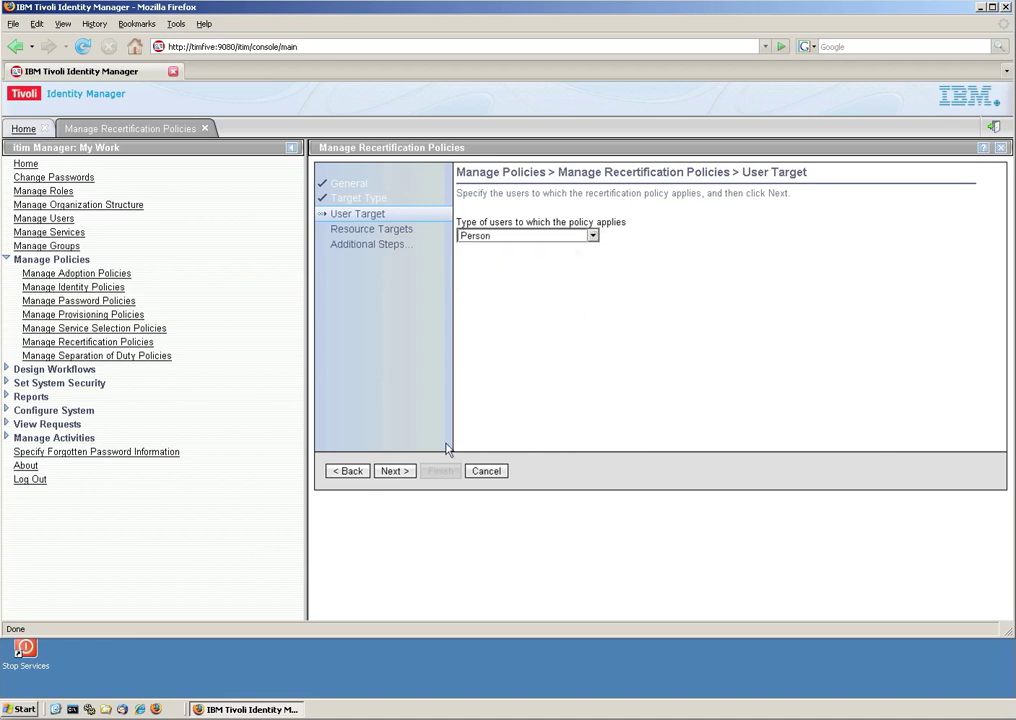
left_click(396, 470)
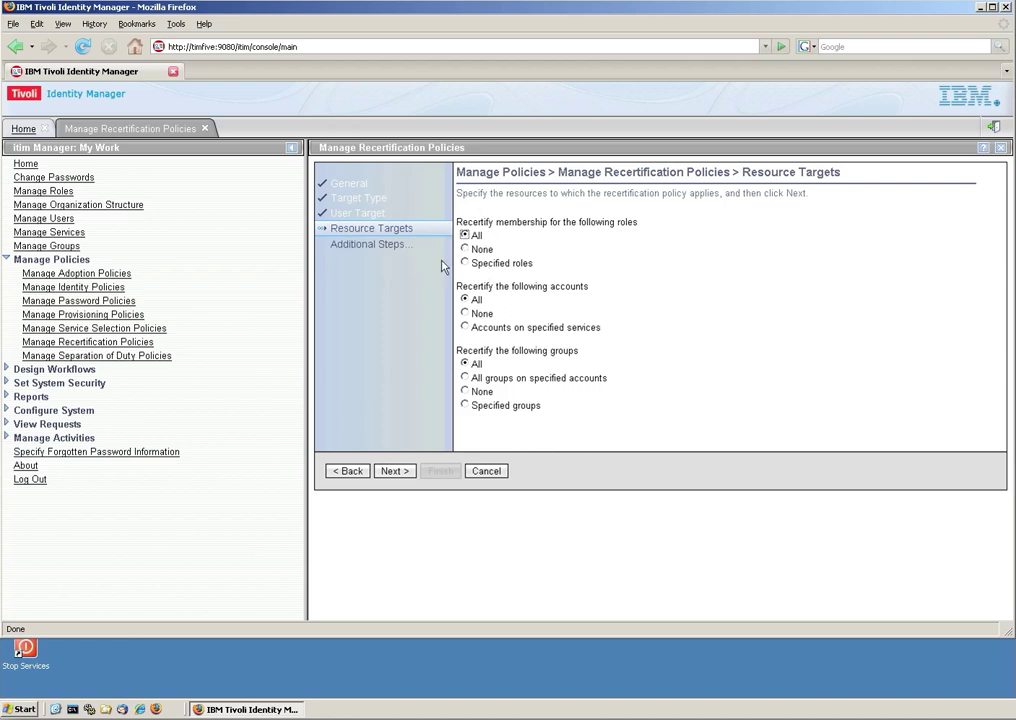
Target specified roles only, with no accounts or groups recertified.
left_click(465, 263)
left_click(481, 316)
left_click(464, 392)
left_click(394, 472)
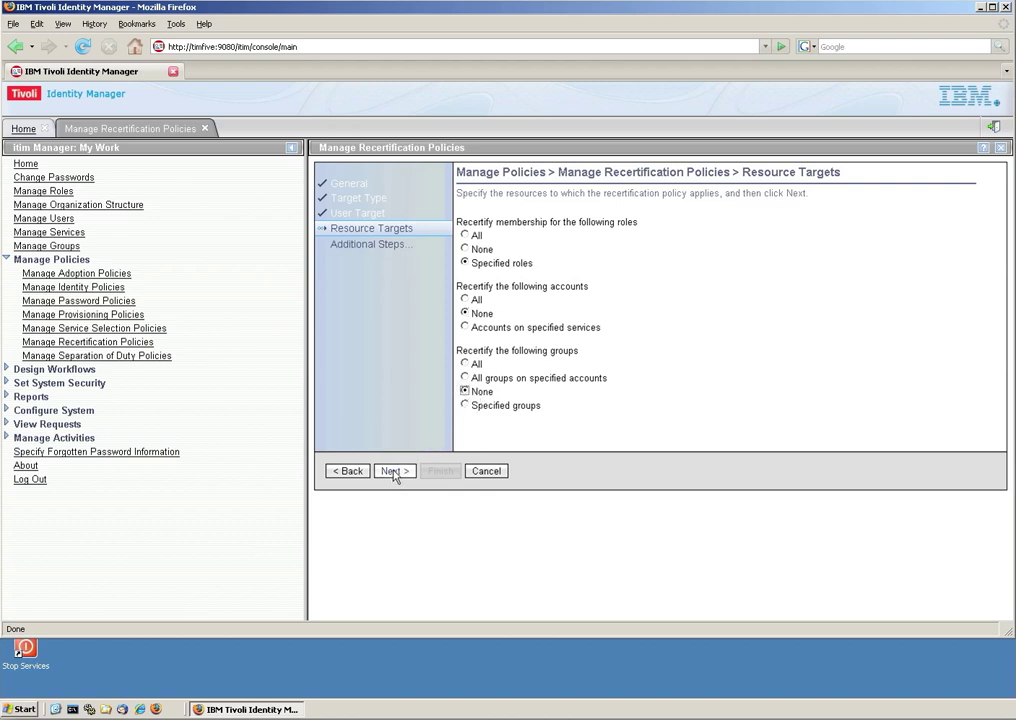
left_click(394, 472)
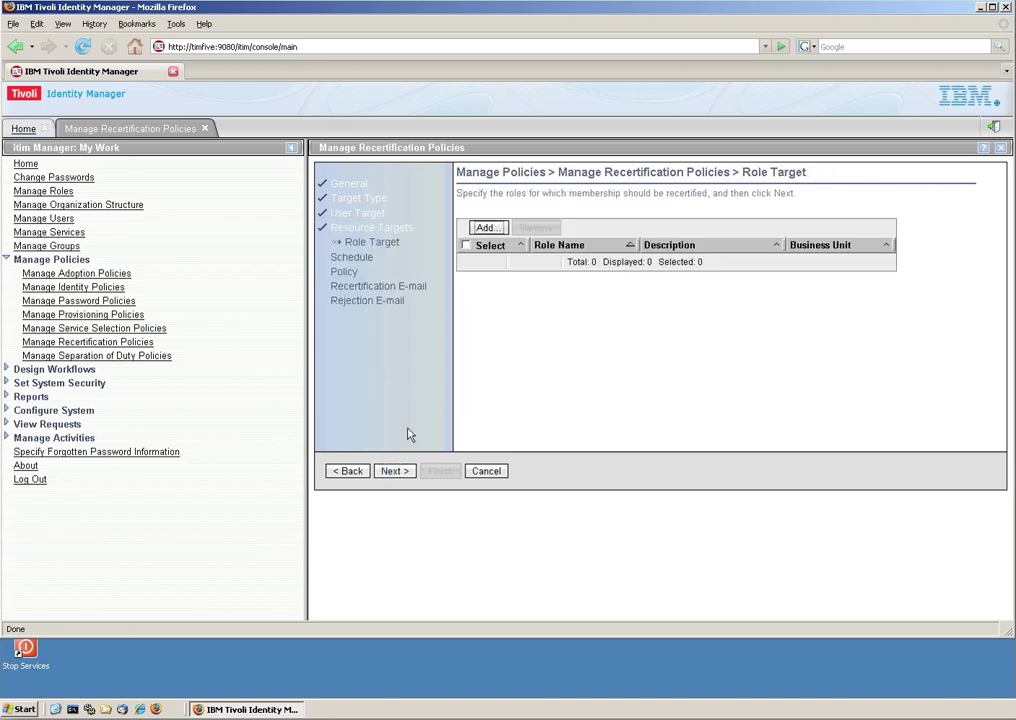
Add the Contractor role as the policy's recertification target.
left_click(491, 230)
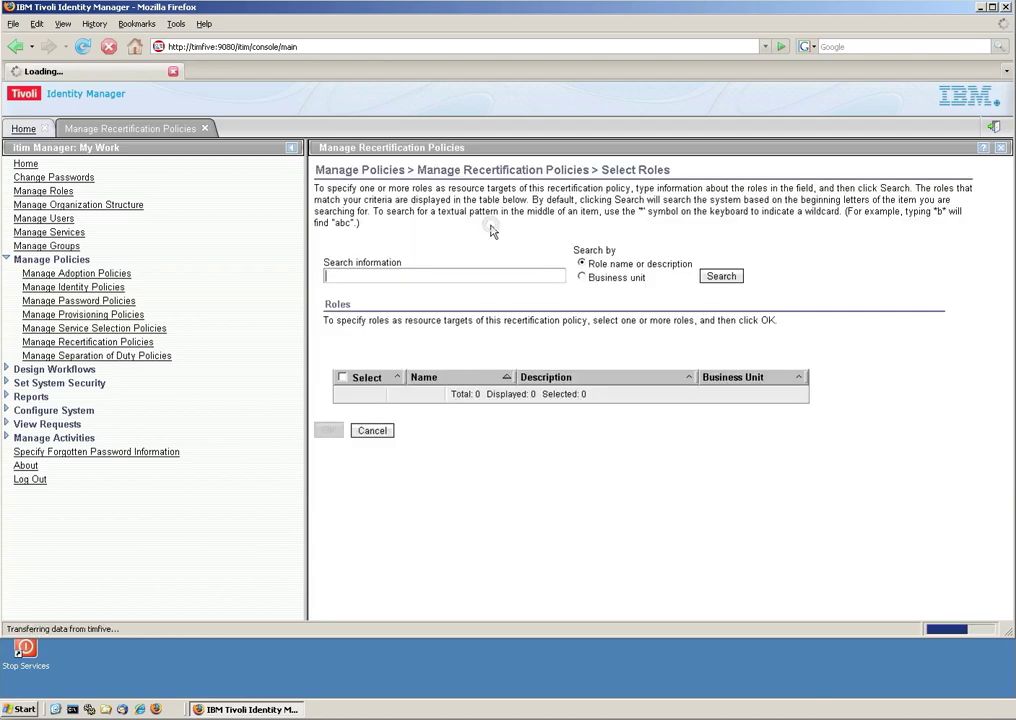
left_click(701, 280)
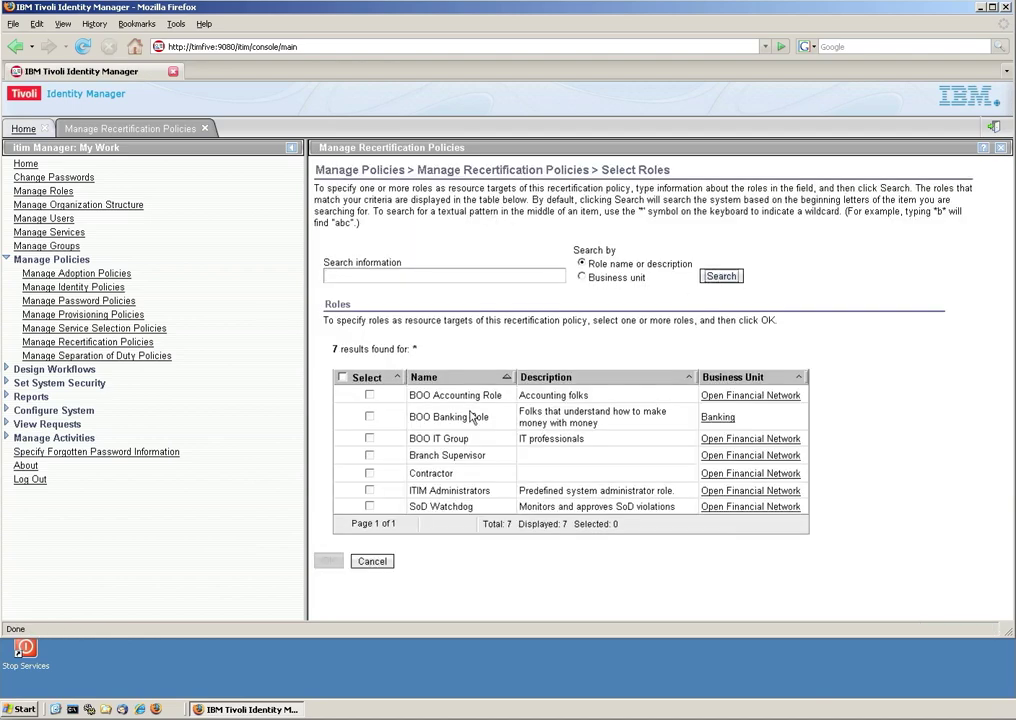
left_click(370, 474)
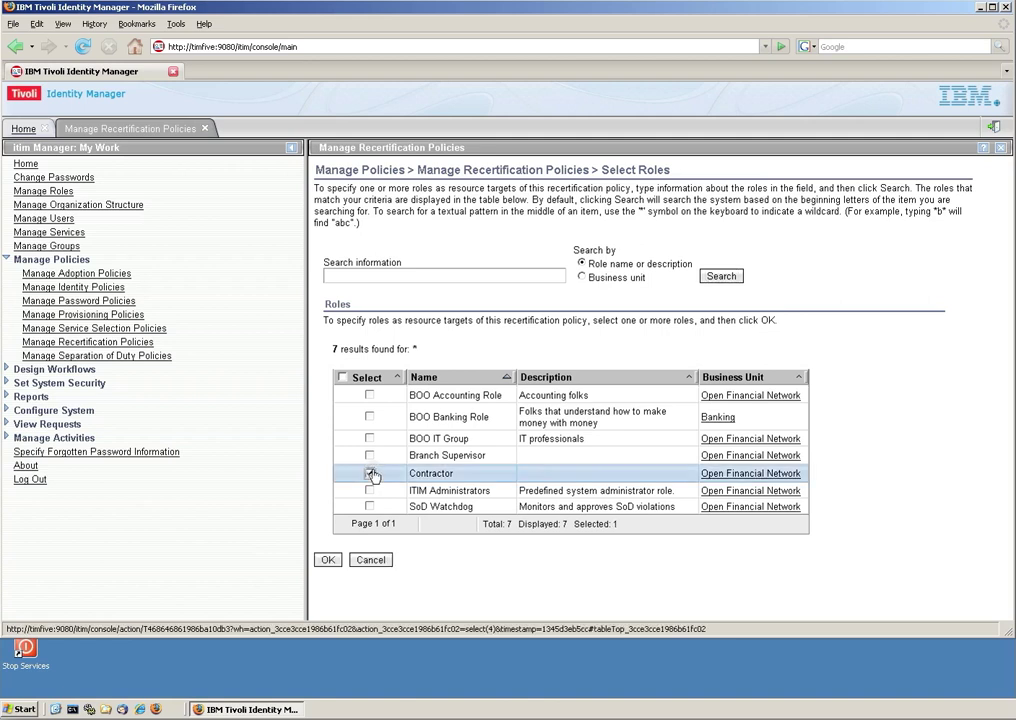
left_click(329, 560)
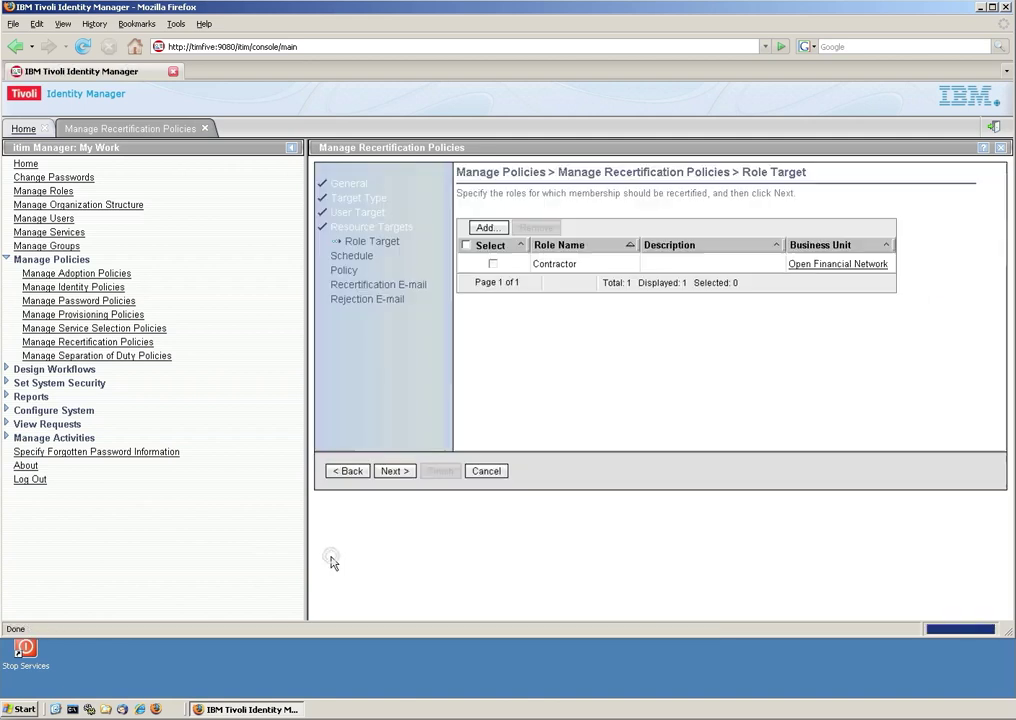
left_click(392, 472)
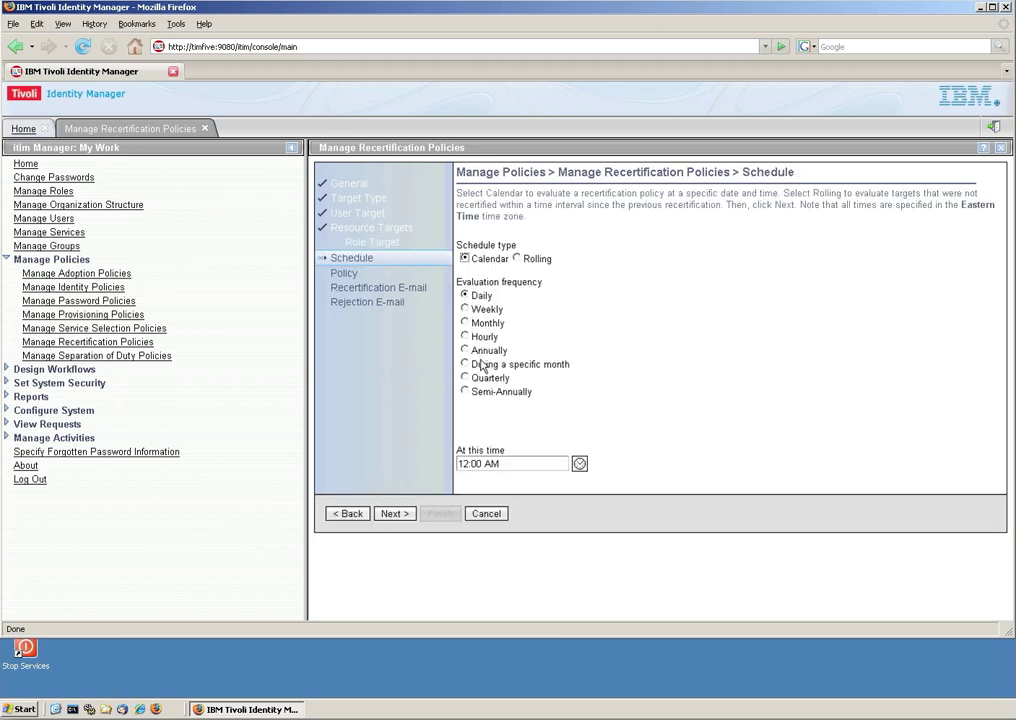
Change the schedule to a rolling interval of 90 days instead of 60.
left_click(516, 258)
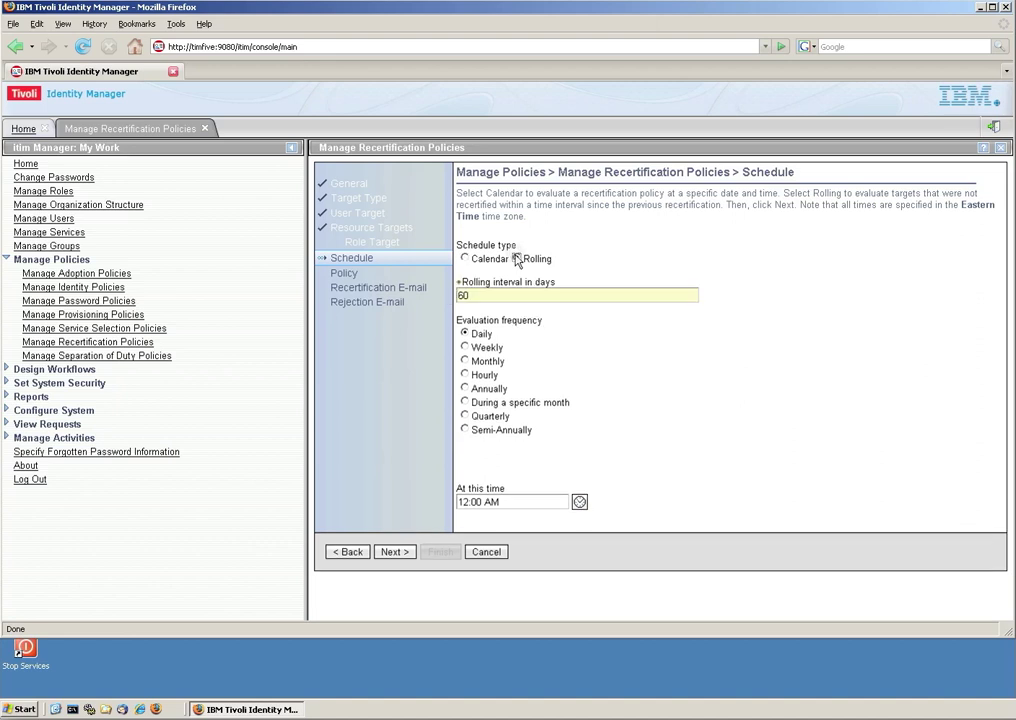
key("BackSpace")
key("BackSpace")
type("9")
On rejection, remove the role and send the rejection e-mail to the Administrator.
left_click(393, 552)
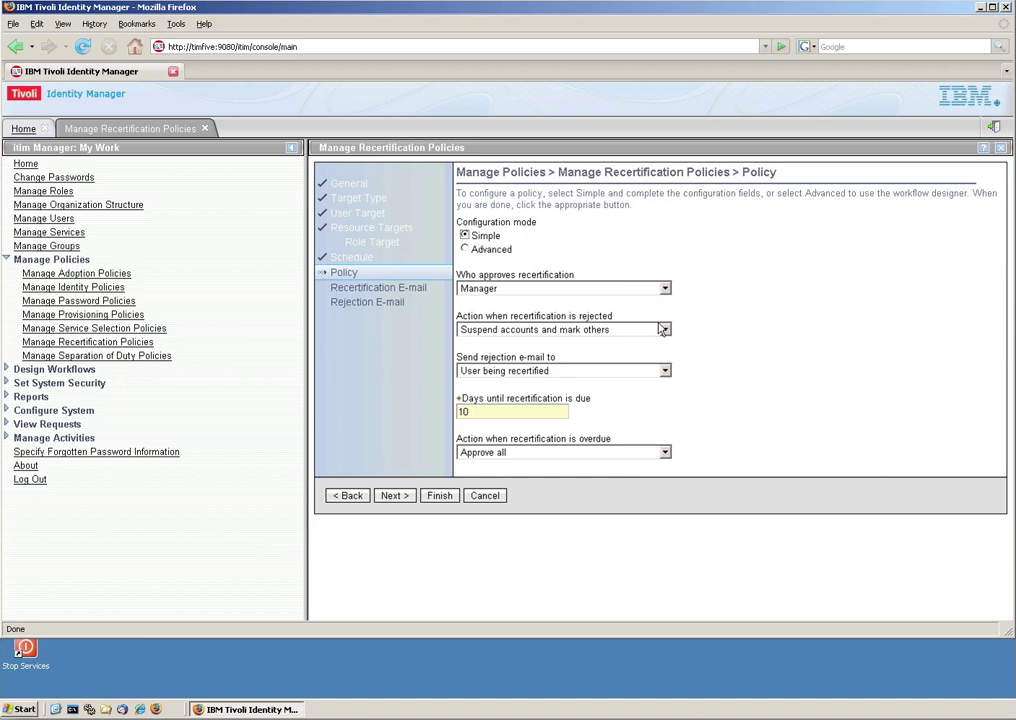
left_click(664, 329)
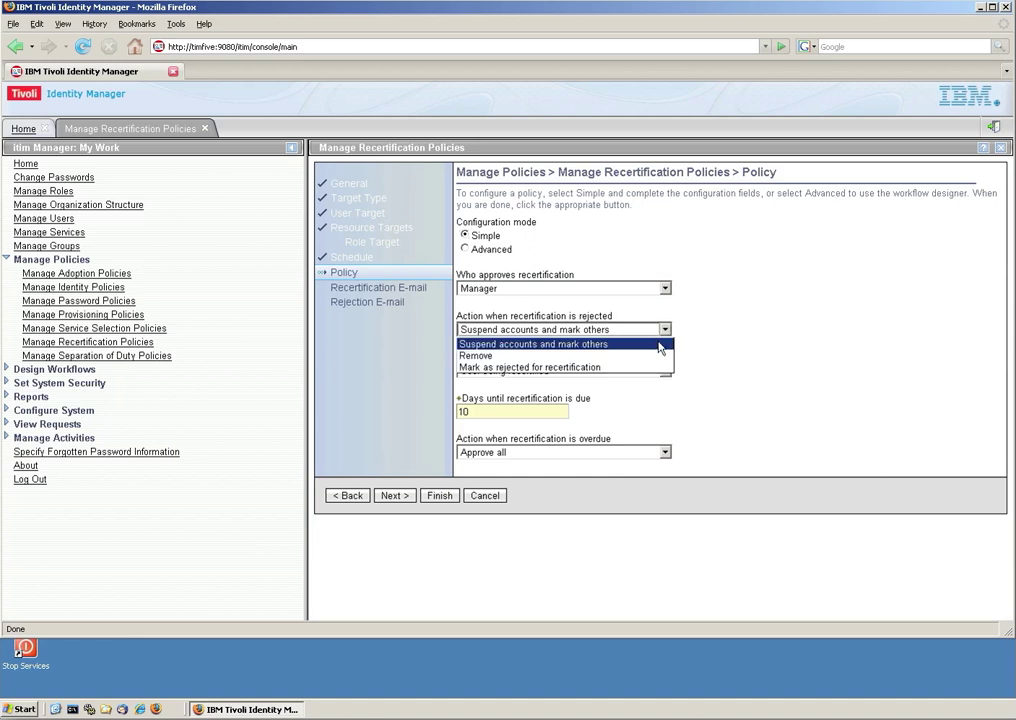
left_click(659, 356)
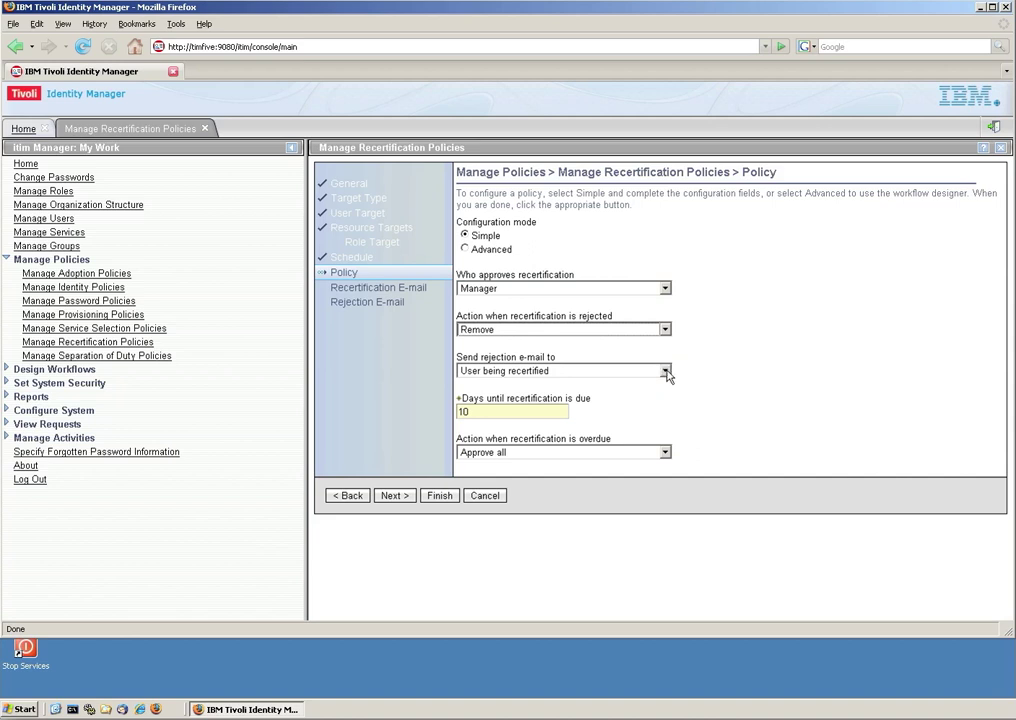
left_click(665, 371)
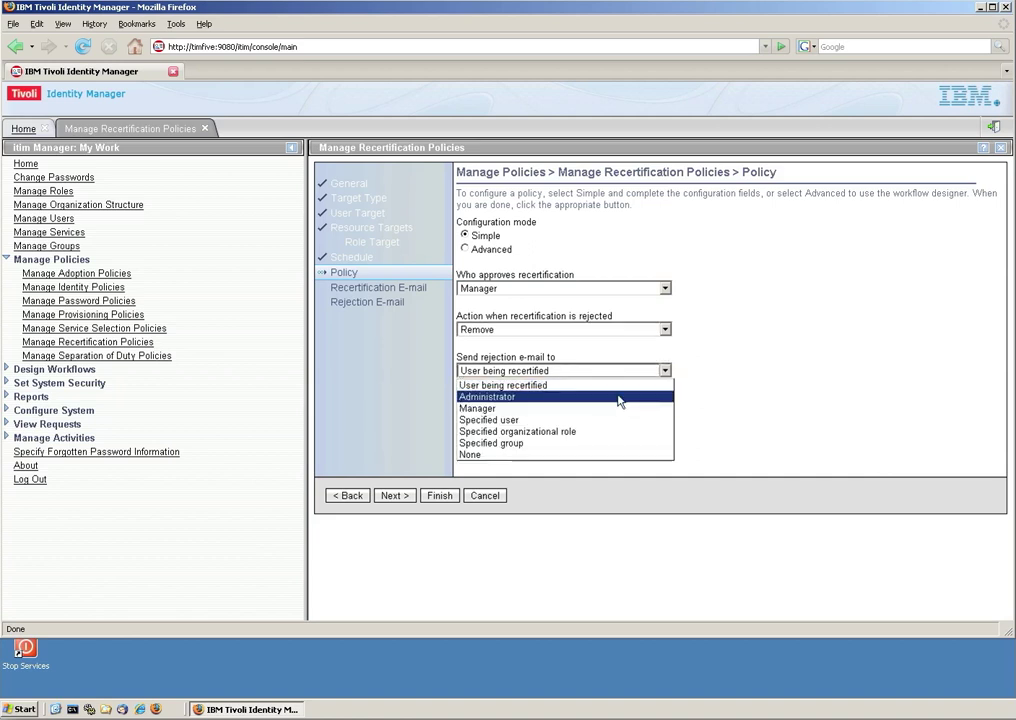
left_click(619, 397)
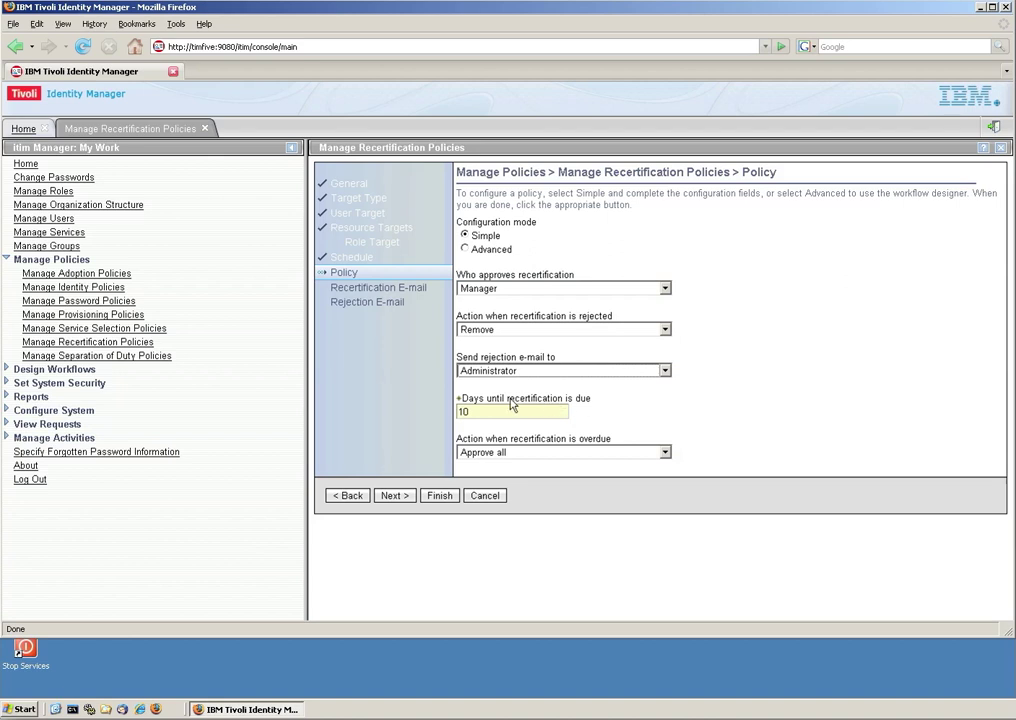
Allow 5 days before recertification is due and reject all overdue recertifications.
double_click(464, 412)
type("5")
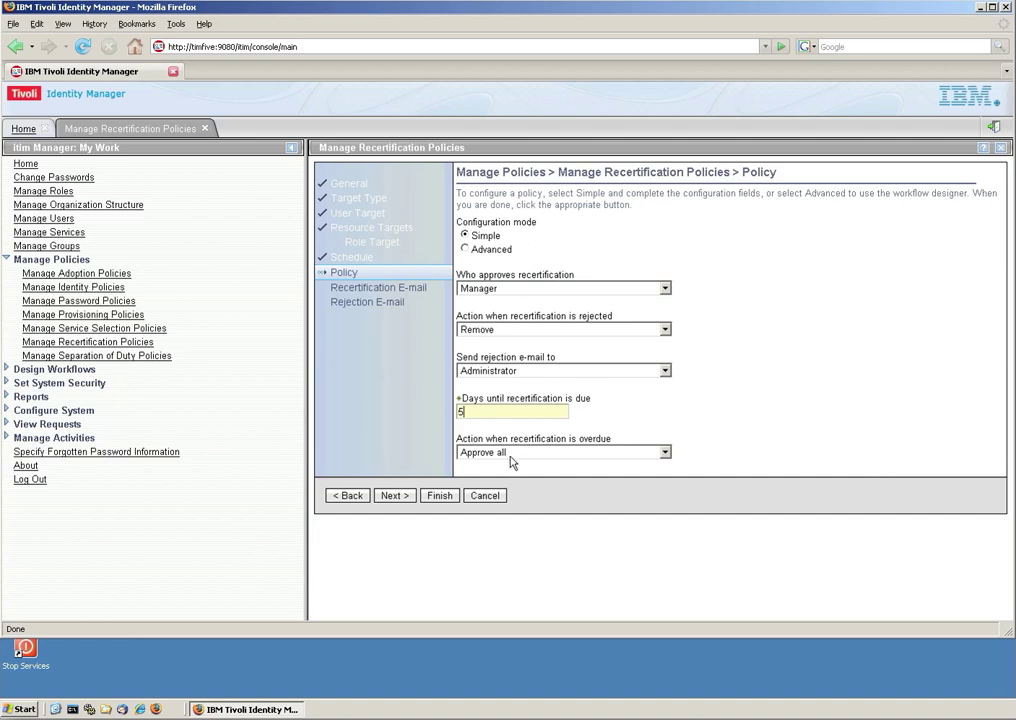
left_click(530, 452)
left_click(582, 454)
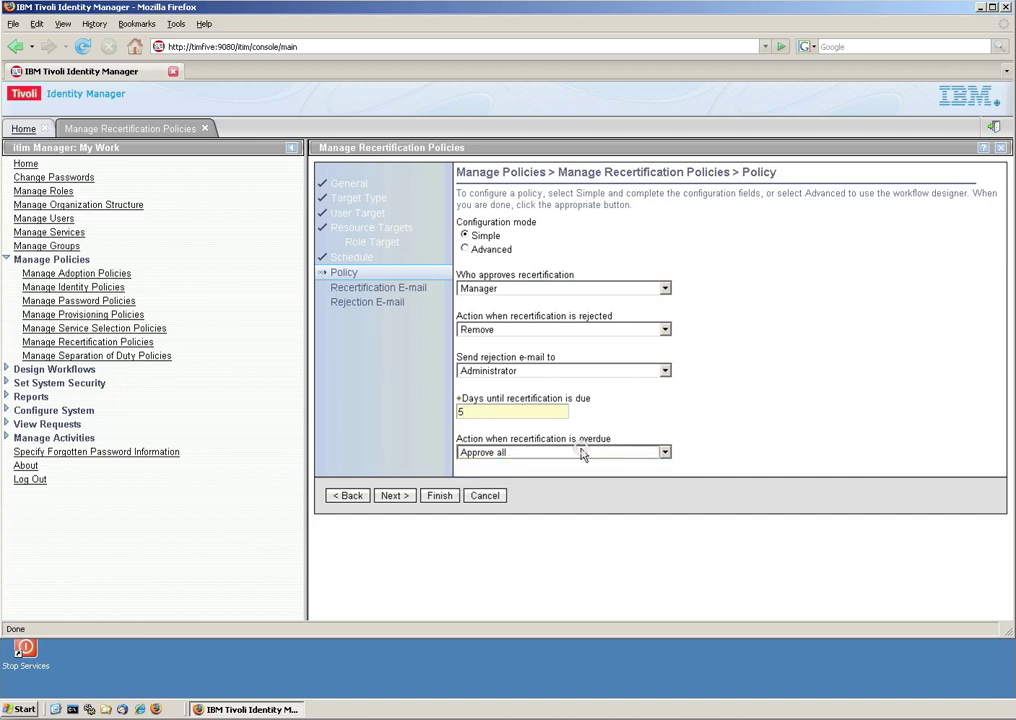
left_click(665, 453)
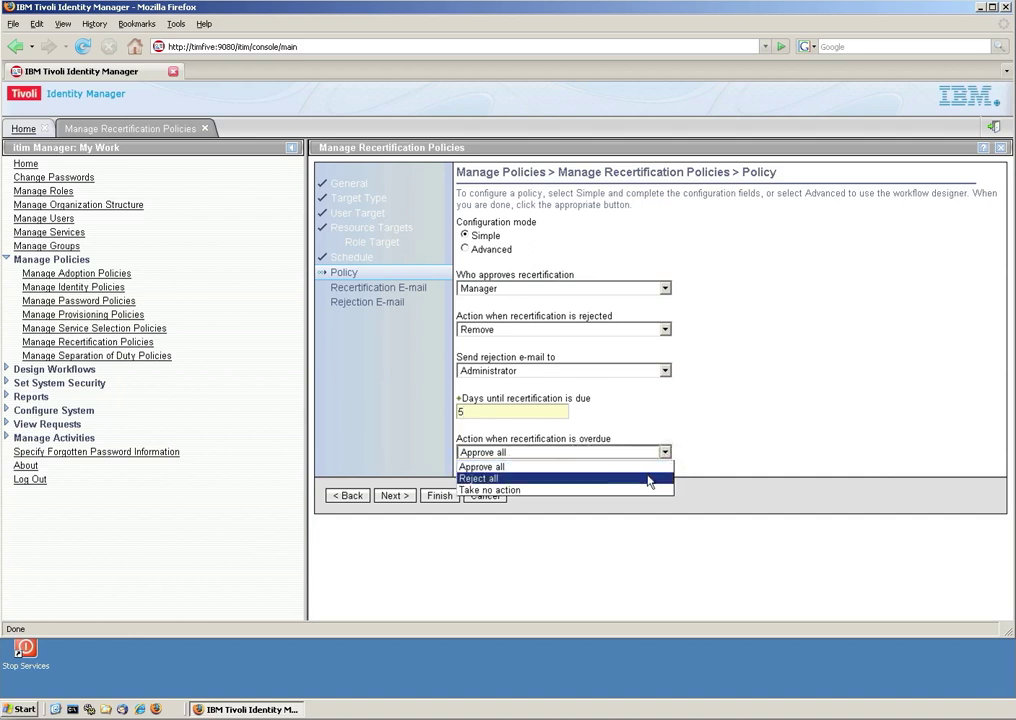
left_click(500, 478)
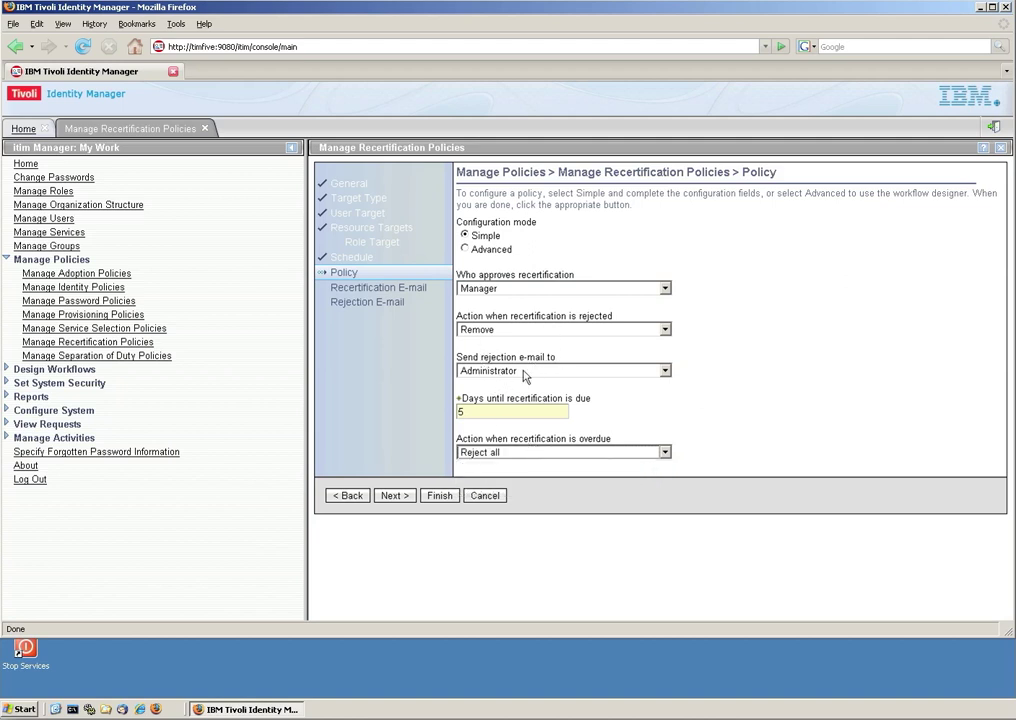
left_click(403, 497)
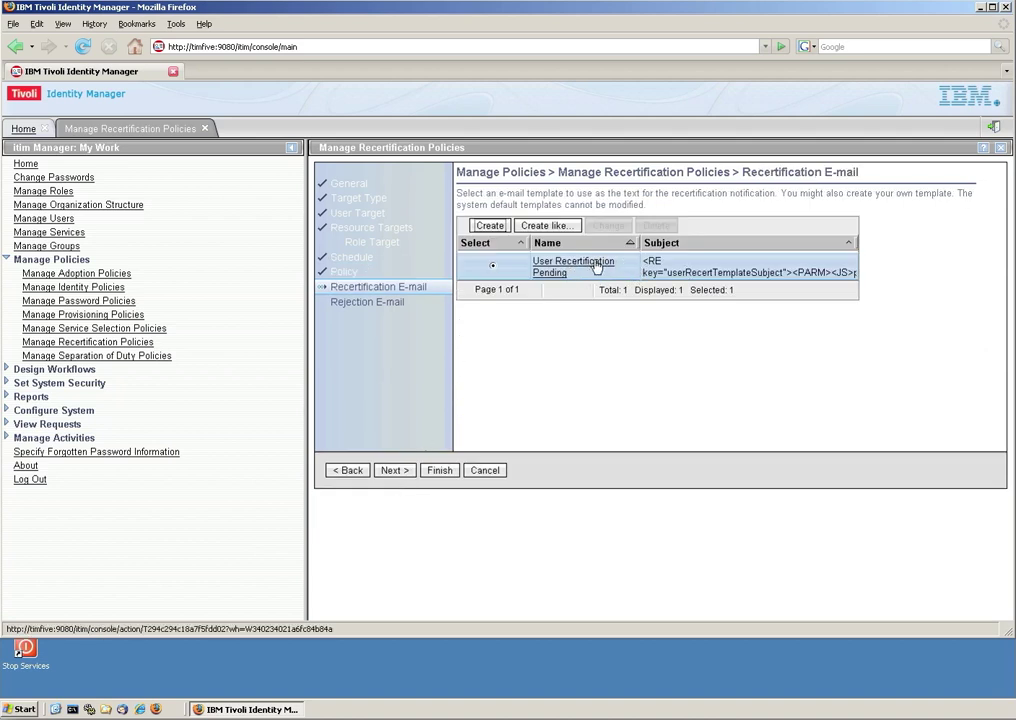
Preview the default User Recertification Pending e-mail template and keep it unchanged.
left_click(601, 265)
scroll(600, 266, "down", 5)
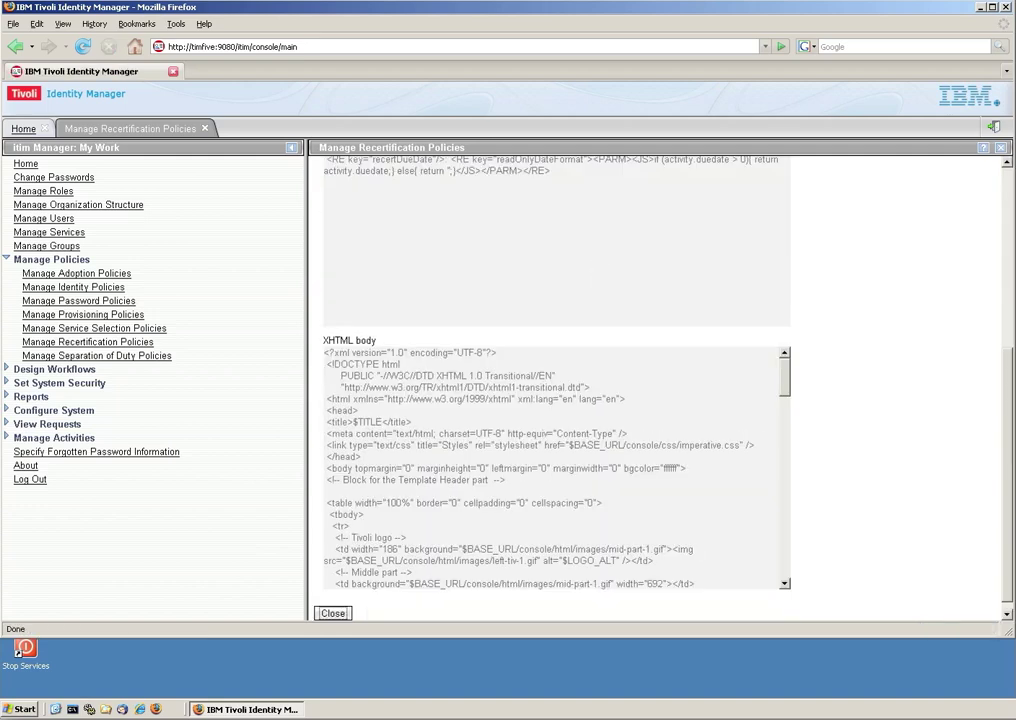
scroll(553, 468, "down", 5)
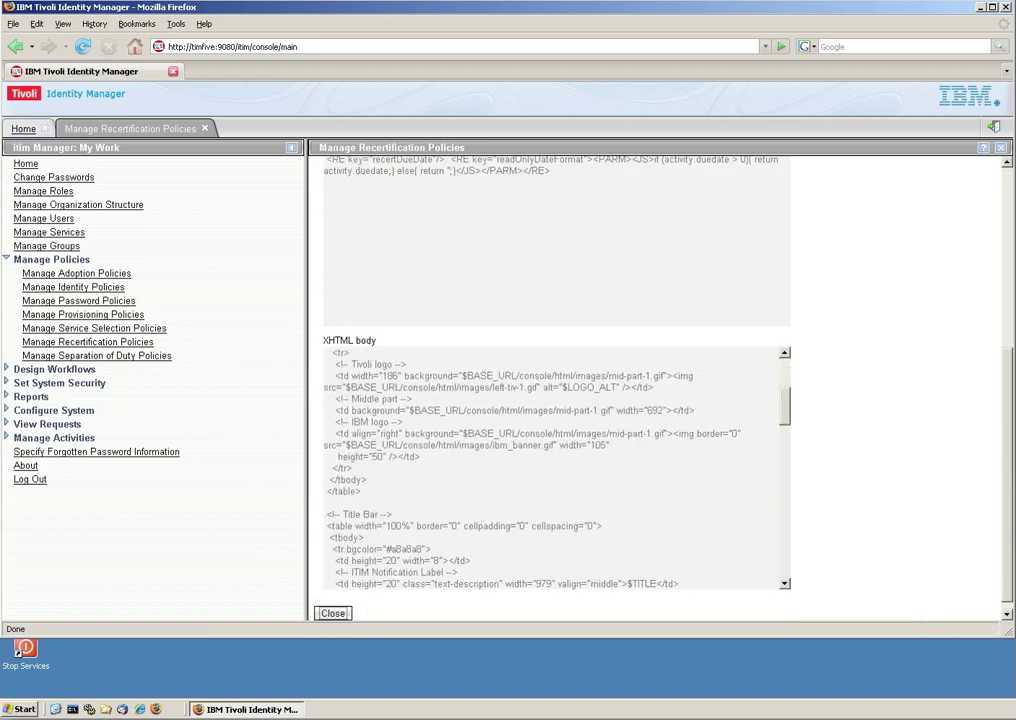
left_click(335, 615)
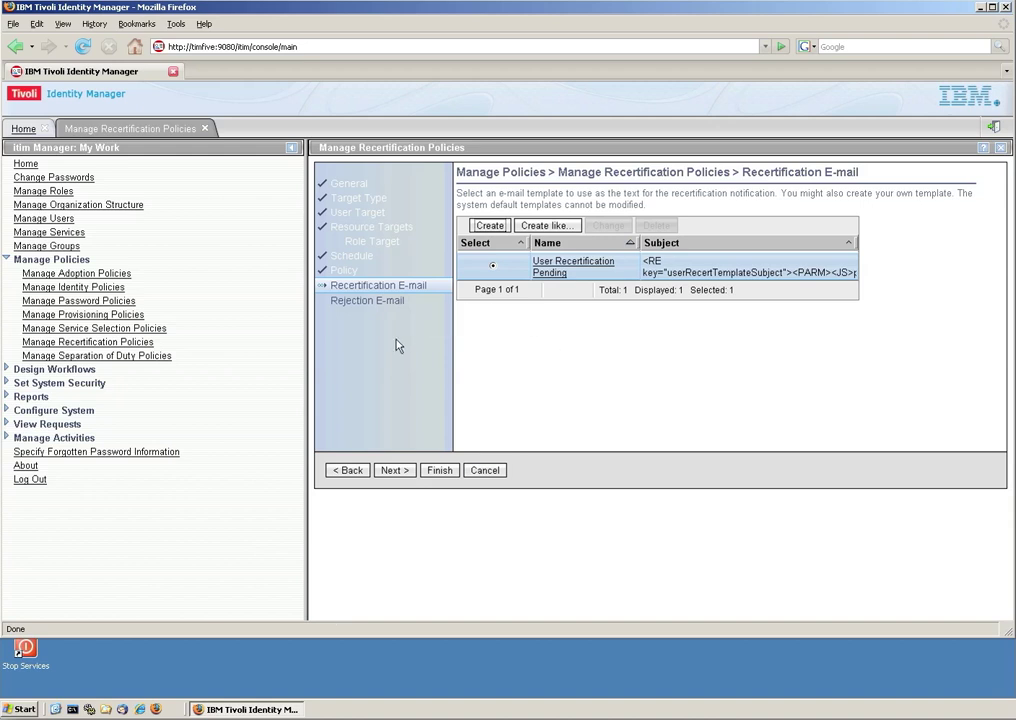
left_click(396, 471)
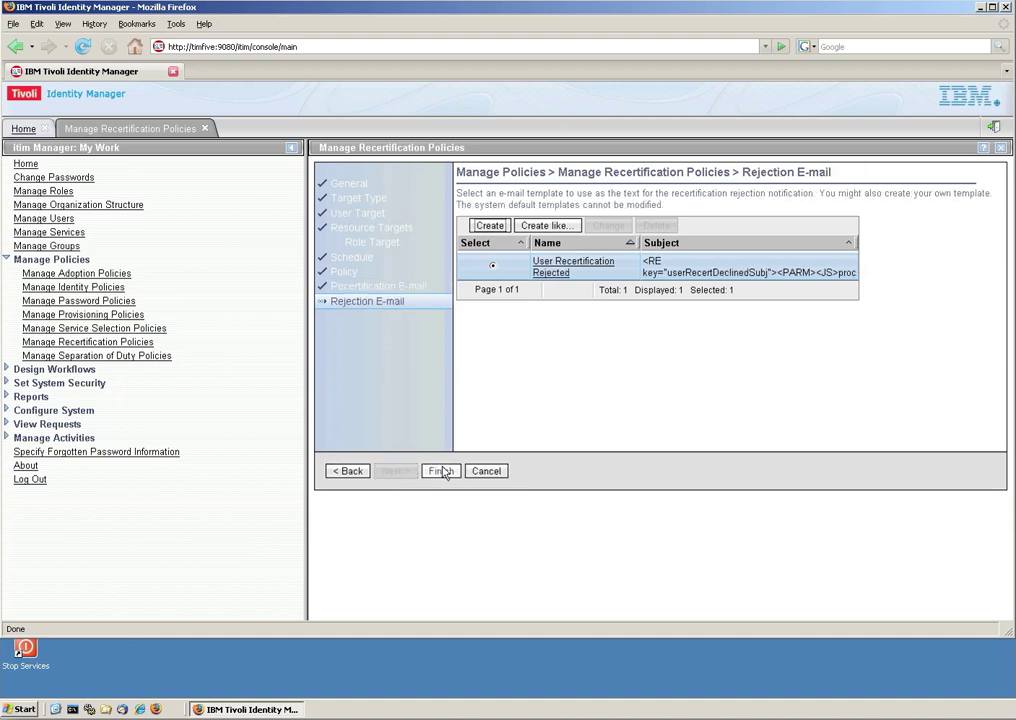
Save the policy, then select 'Validate Contractors every 90 days' in the policy list and run it.
left_click(442, 471)
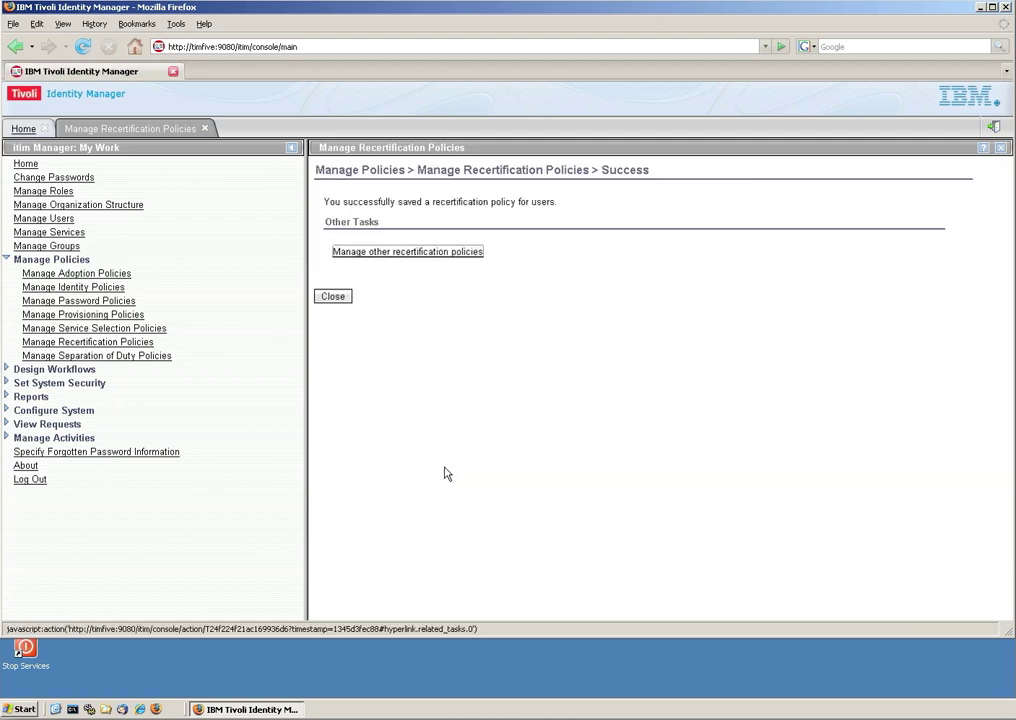
left_click(333, 297)
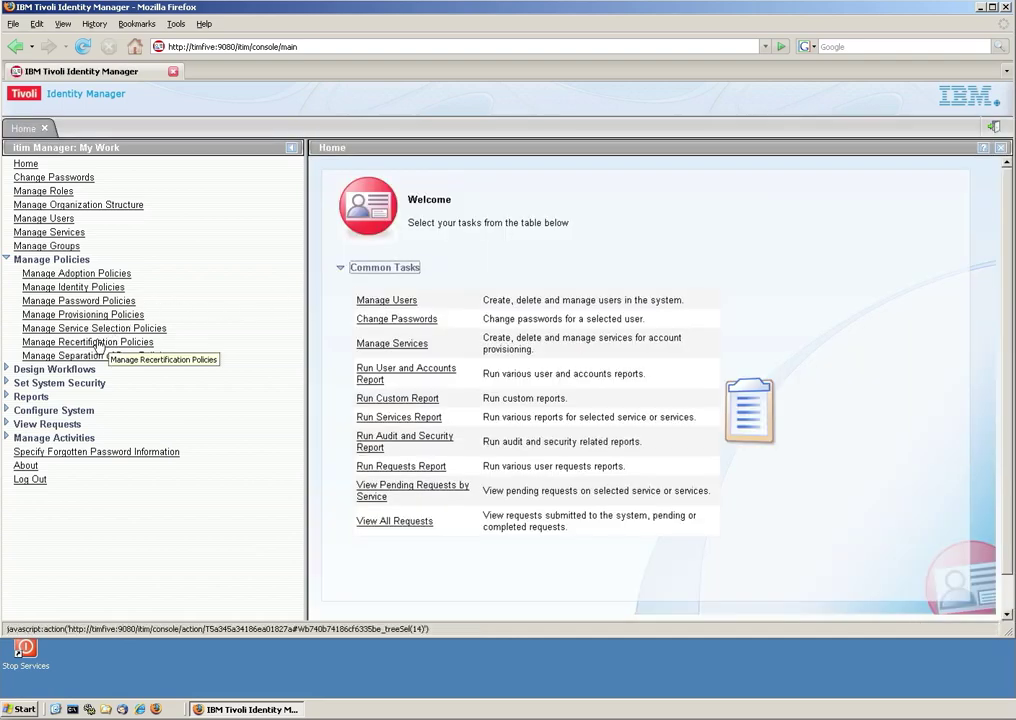
left_click(100, 342)
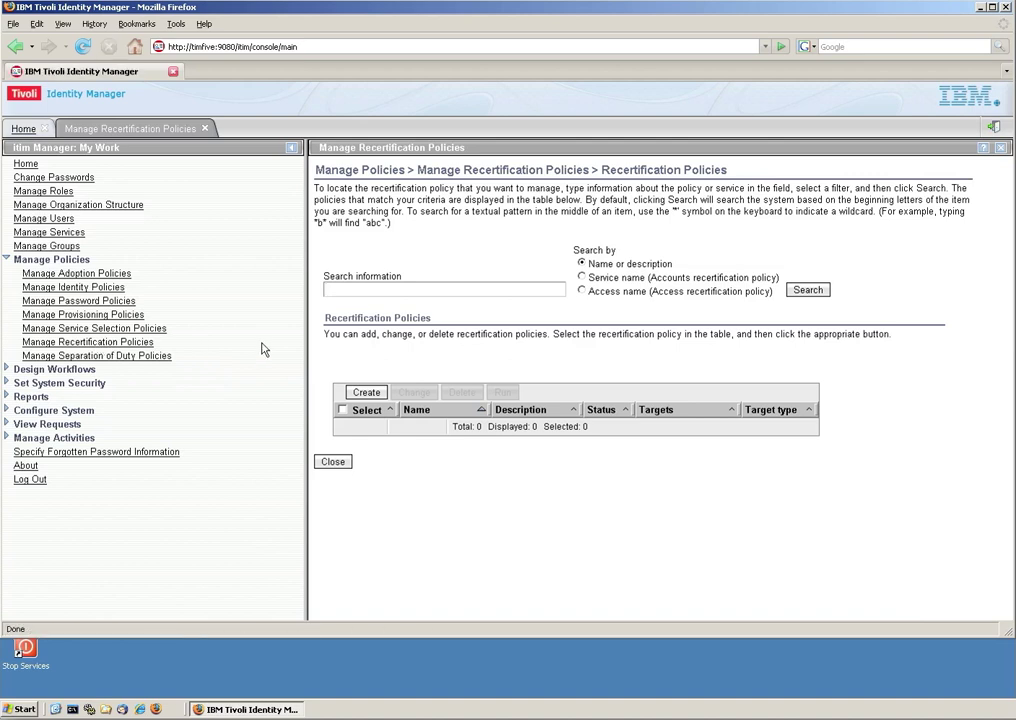
left_click(802, 292)
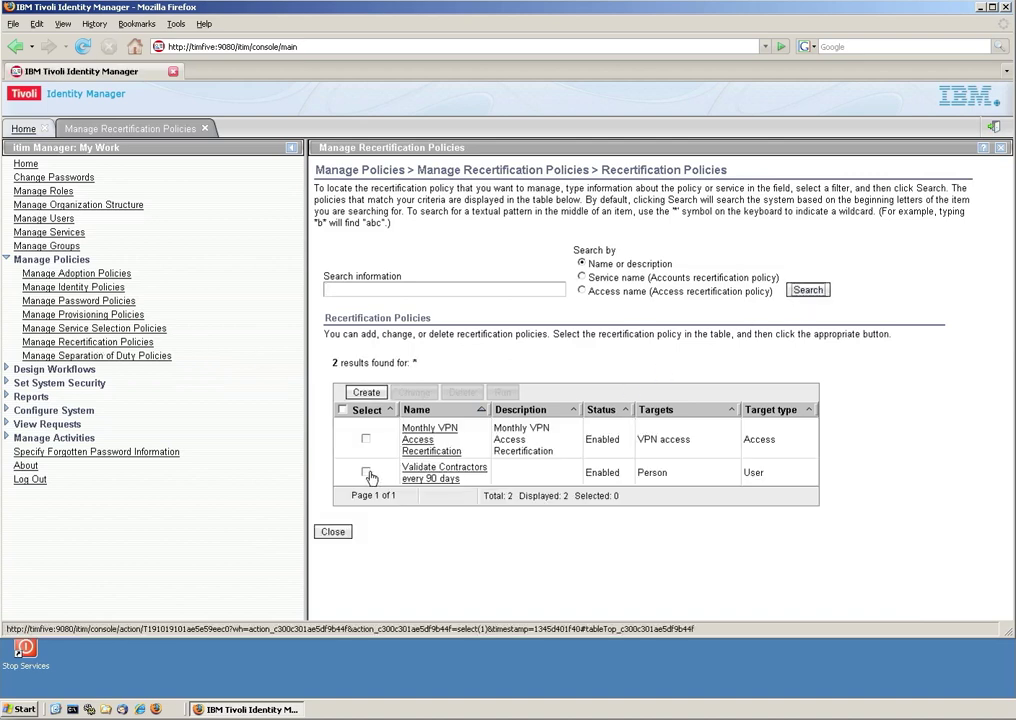
left_click(366, 472)
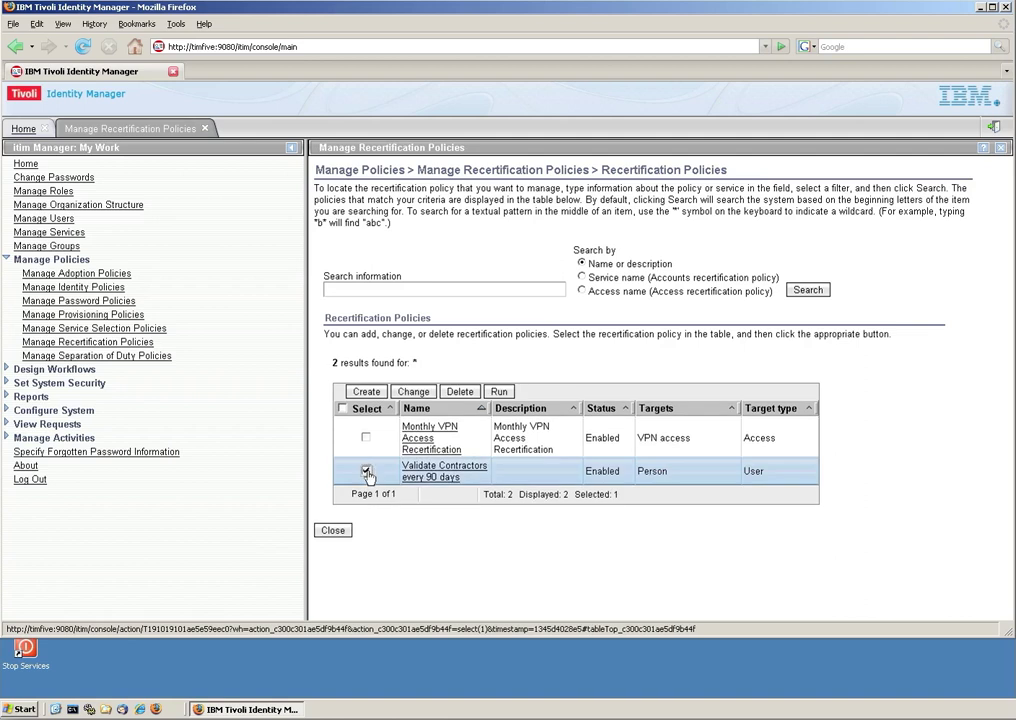
left_click(503, 393)
left_click(448, 312)
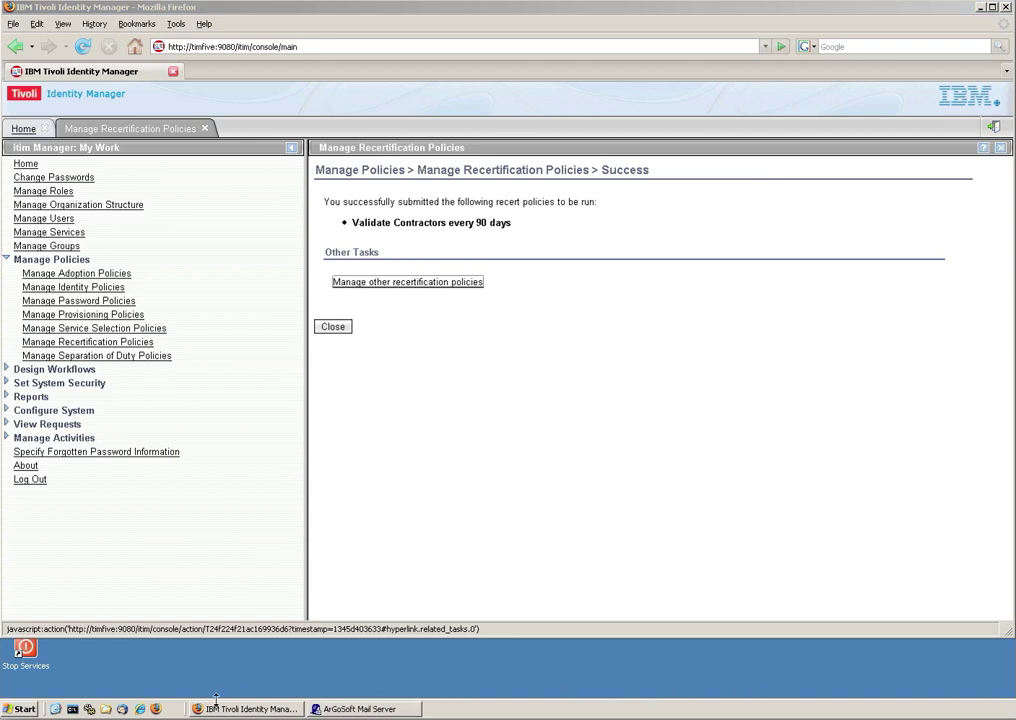
Unlock Thunderbird, read the 'Recertification required' email in the reviewer's inbox, then minimize it.
left_click(125, 710)
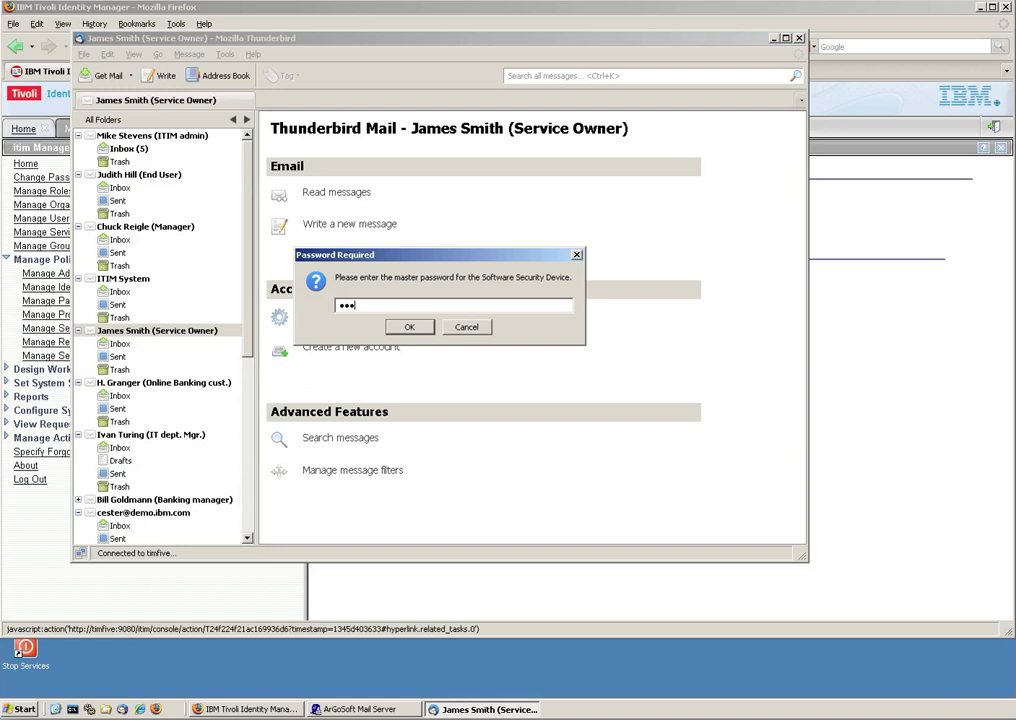
key("Return")
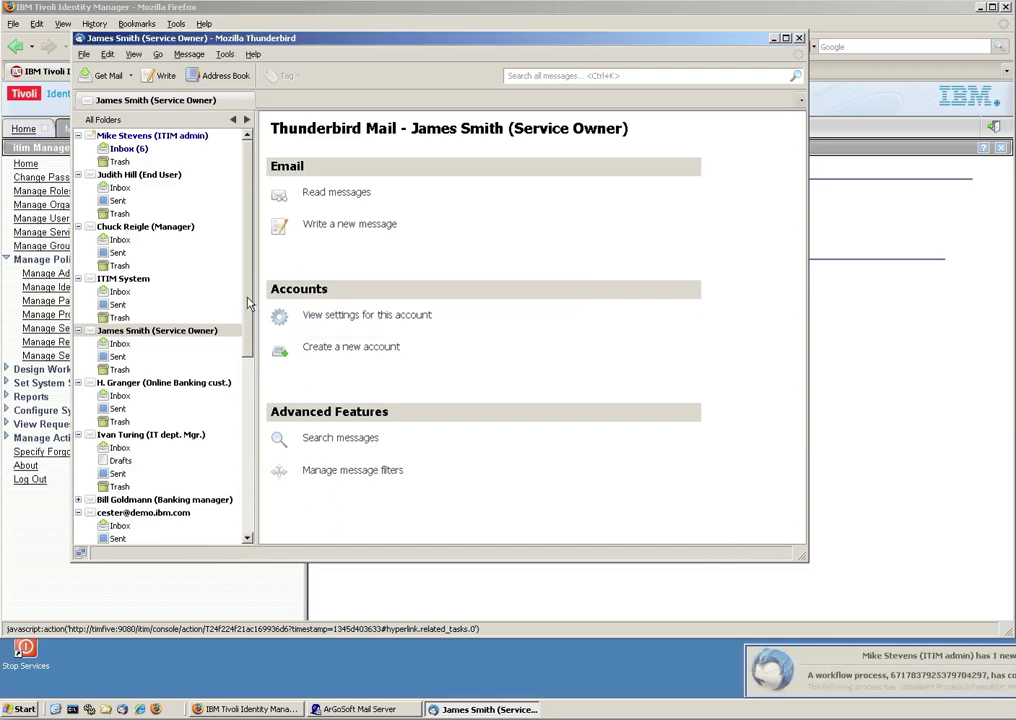
scroll(248, 300, "down", 3)
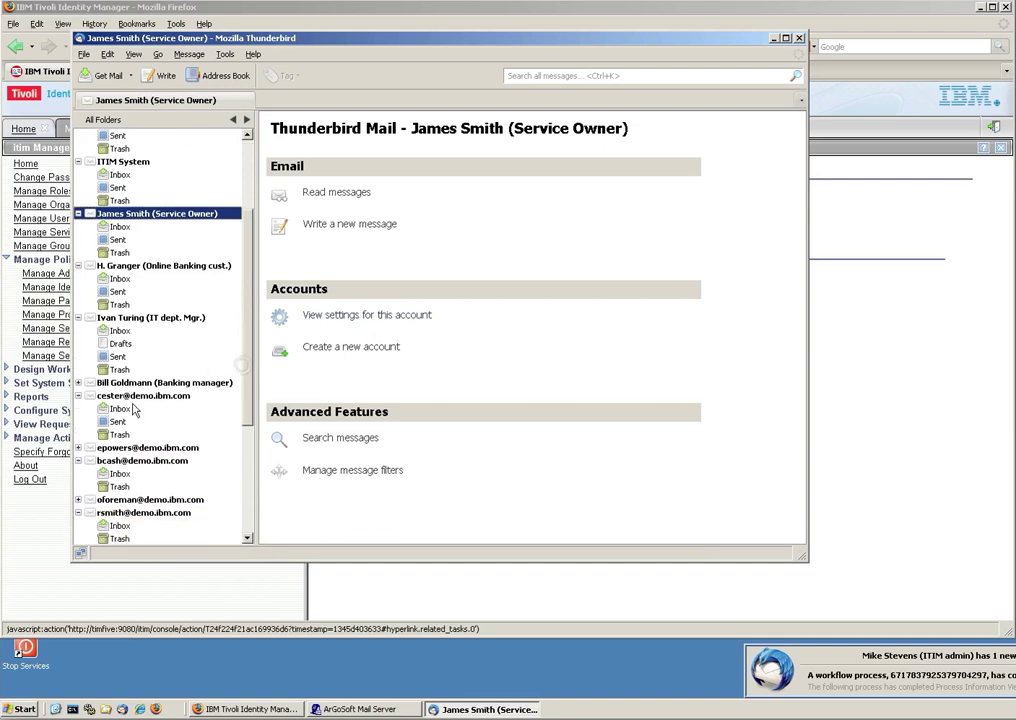
left_click(126, 448)
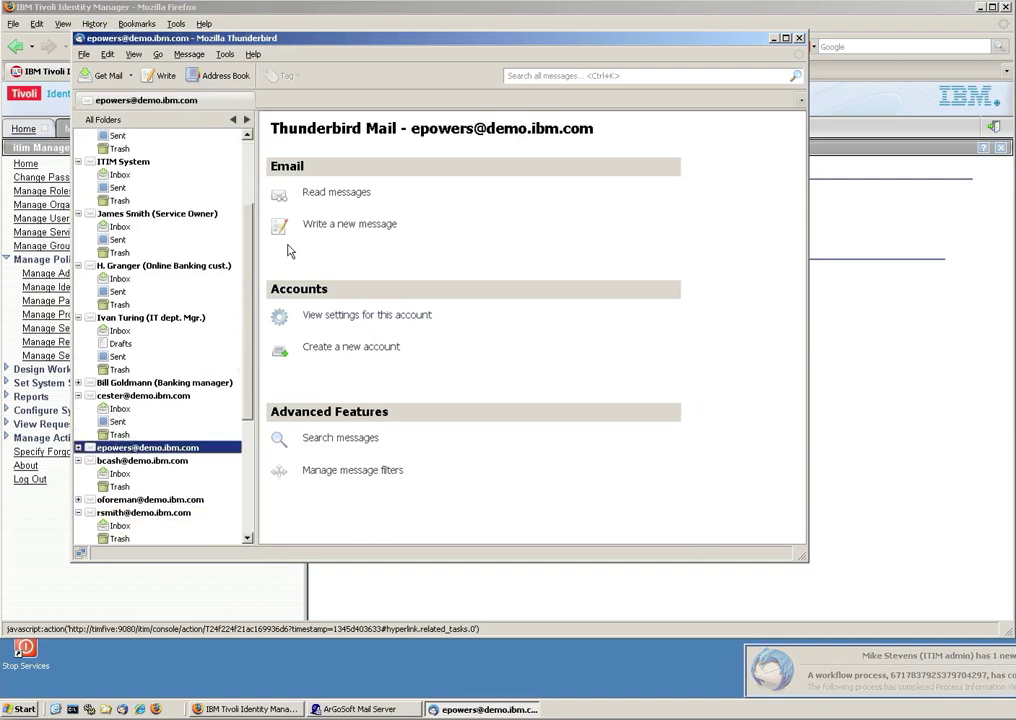
left_click(332, 195)
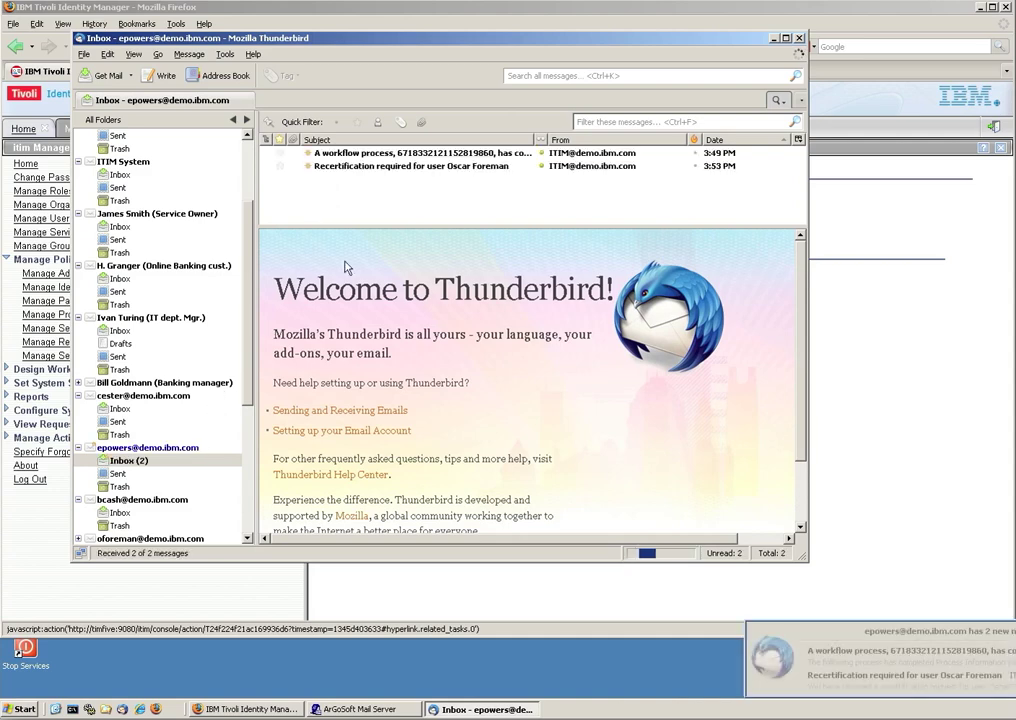
left_click(395, 167)
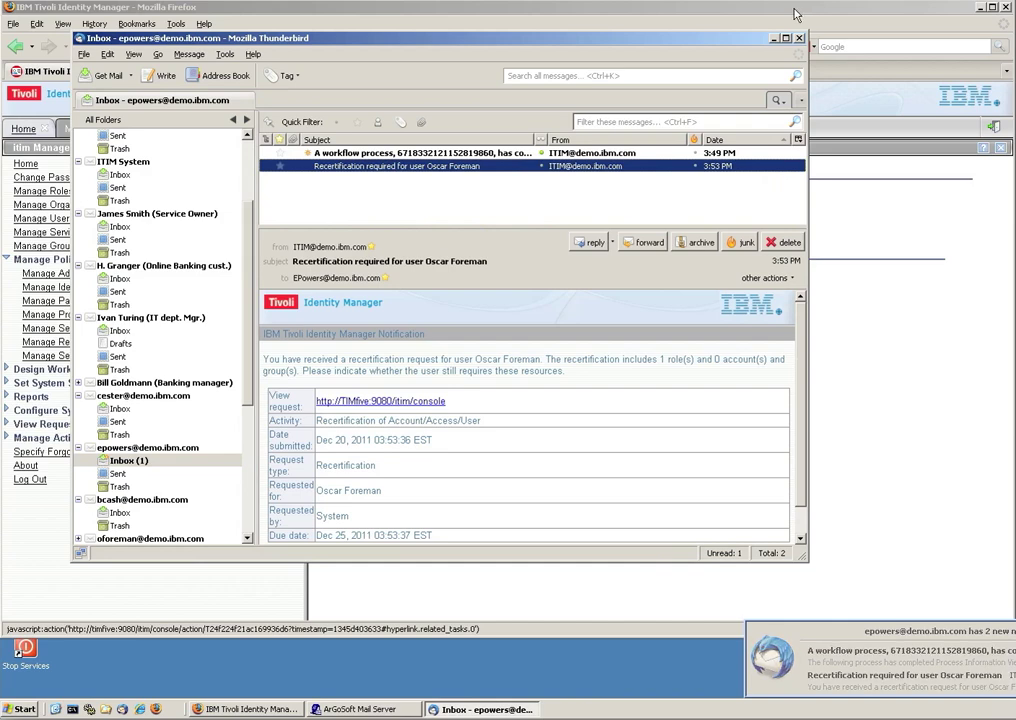
left_click(774, 39)
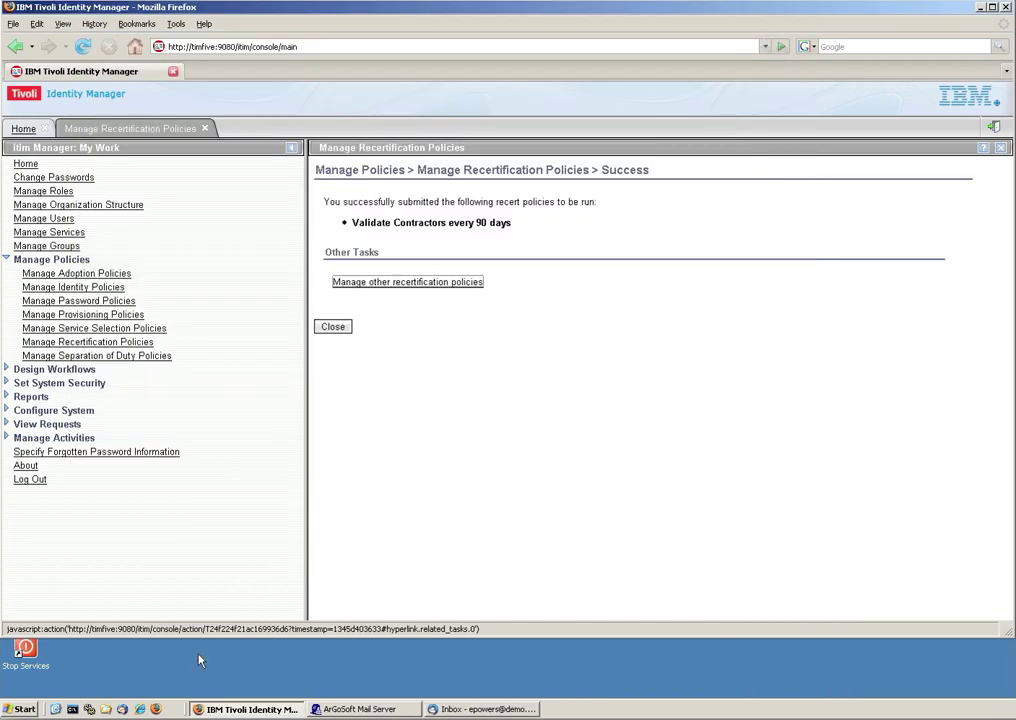
Log into the self-service console in Internet Explorer with the reviewer's user ID and password.
left_click(140, 709)
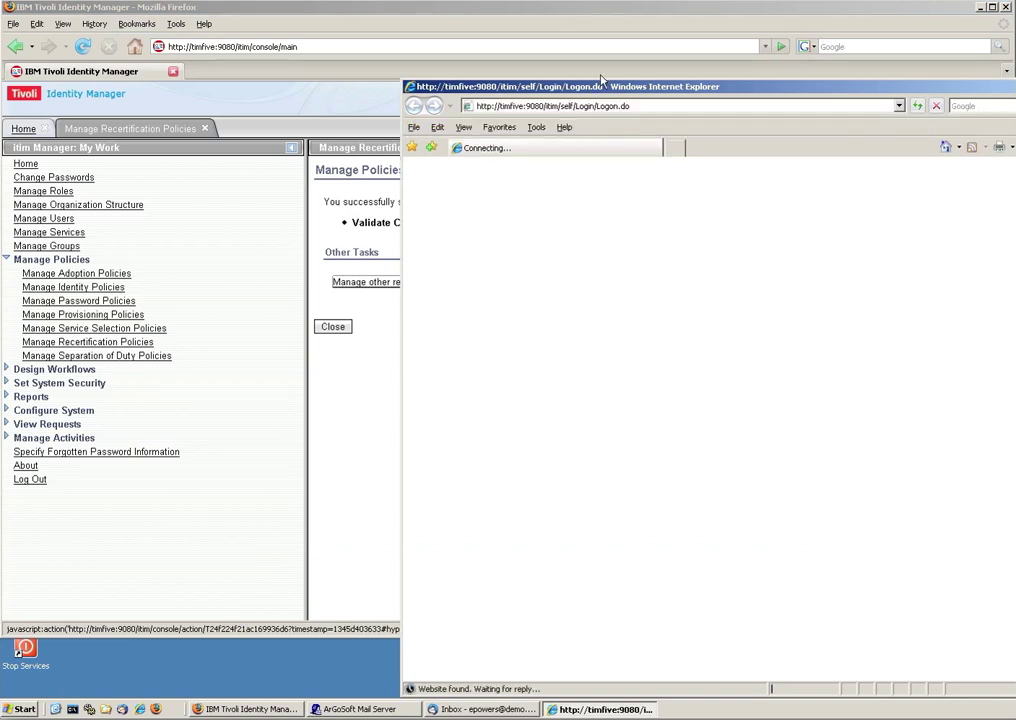
left_click_drag(603, 88, 243, 50)
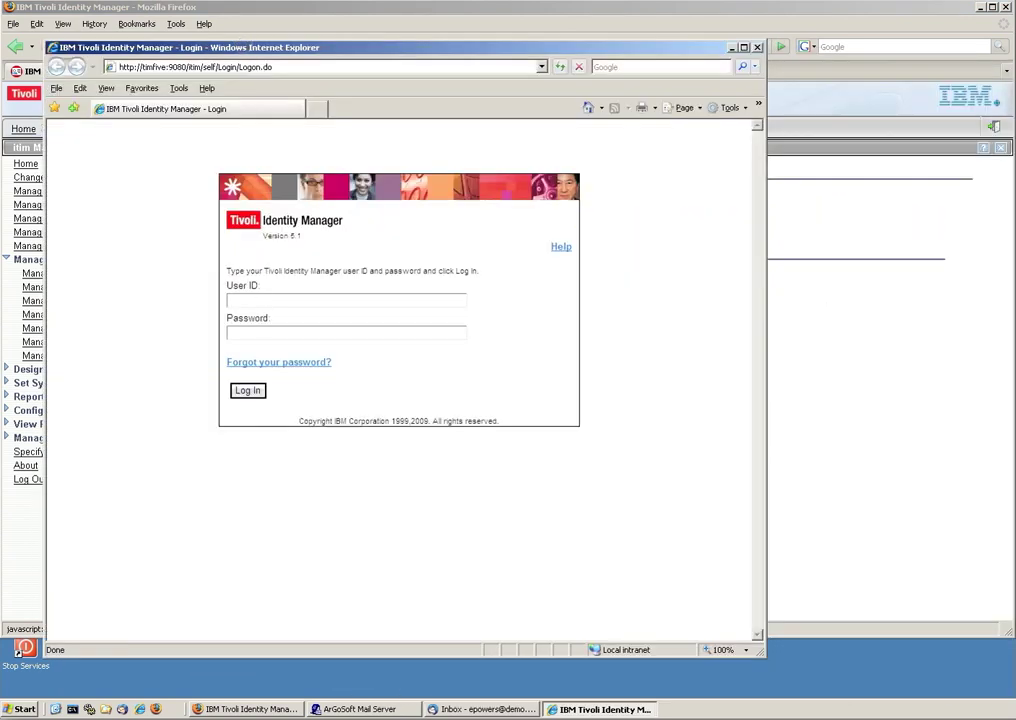
double_click(260, 301)
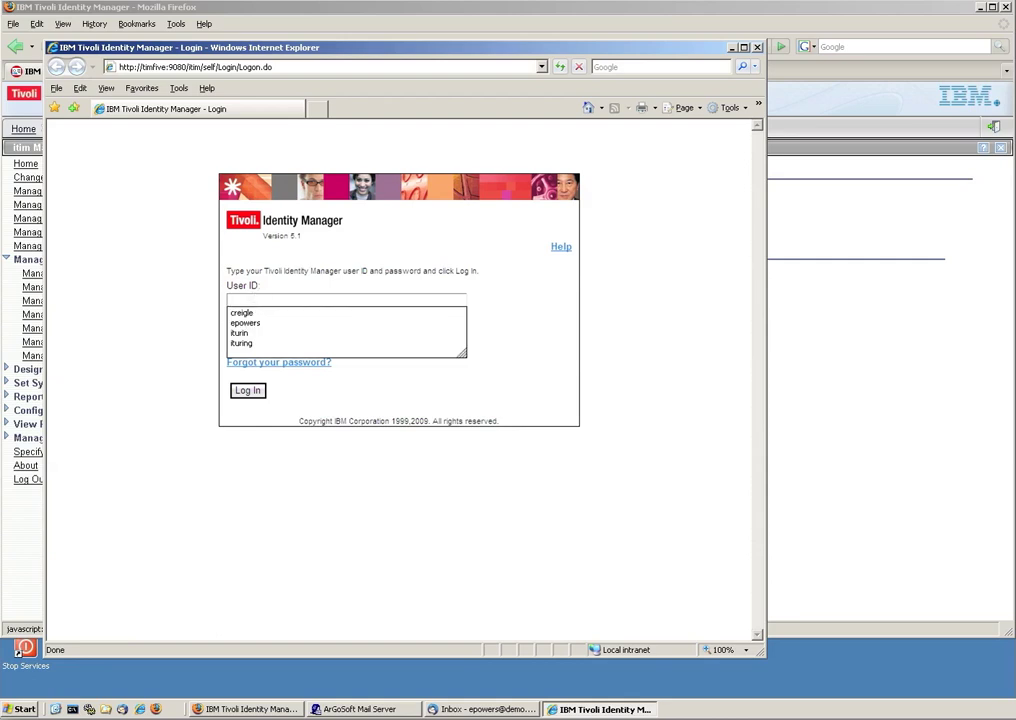
type("ep")
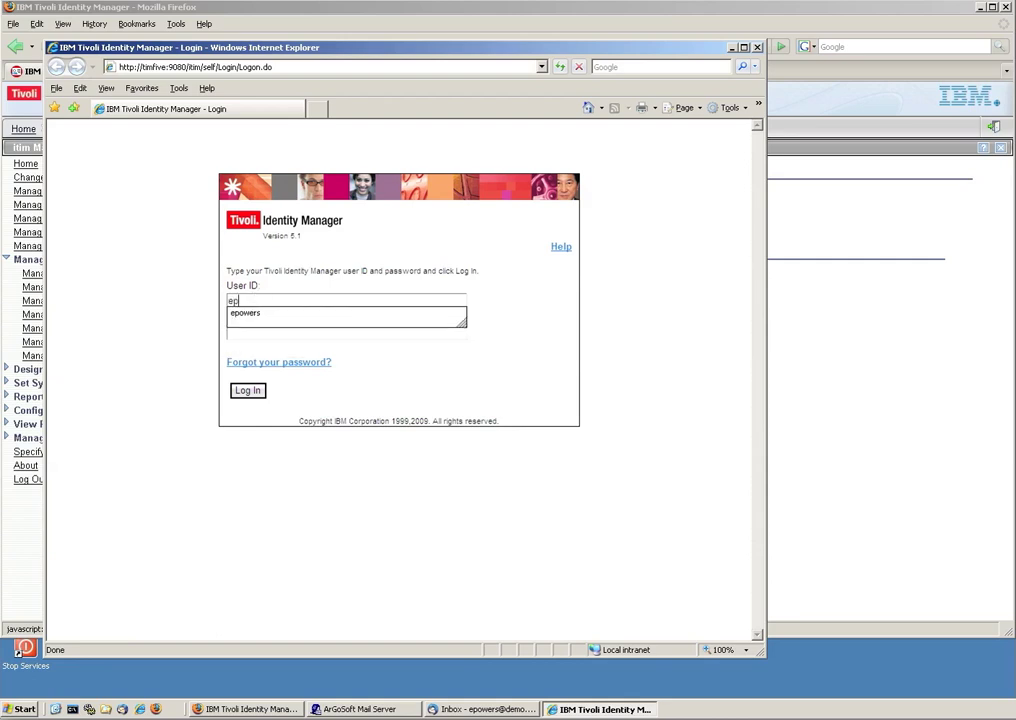
type("owerspas")
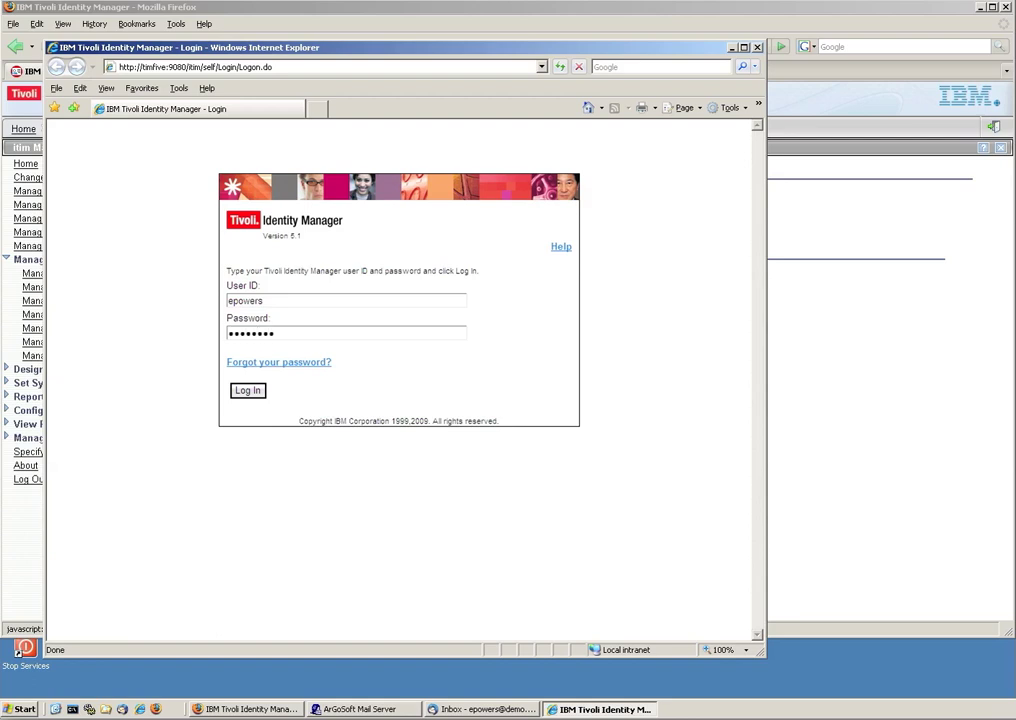
key("Return")
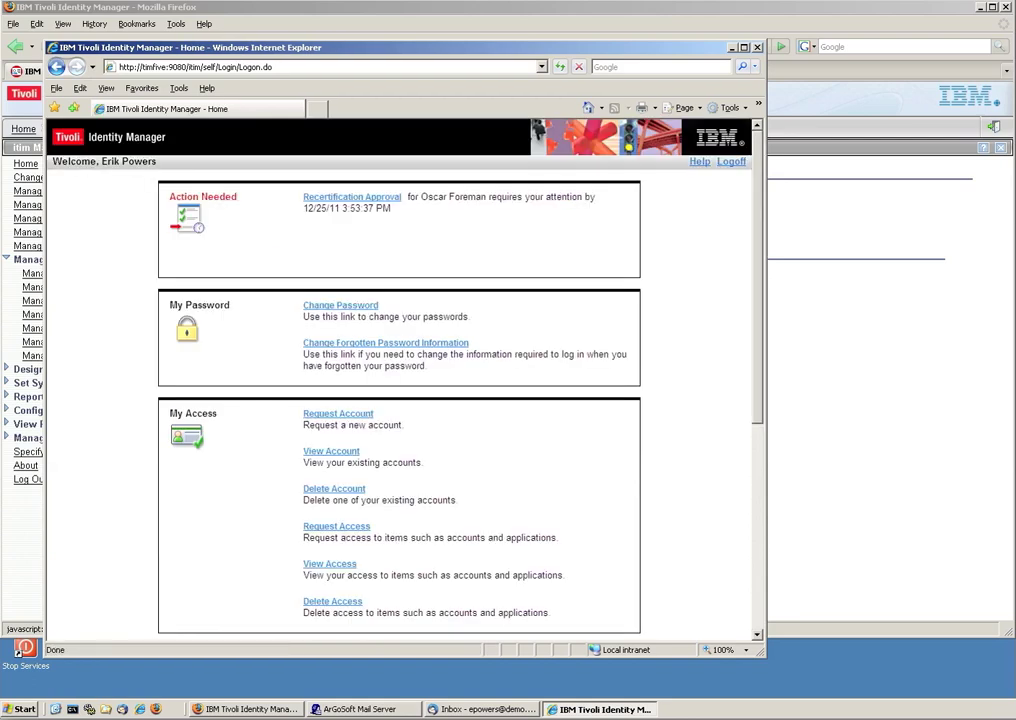
Mark the Contractor role as no longer required and preview the impact of rejecting it.
left_click(332, 198)
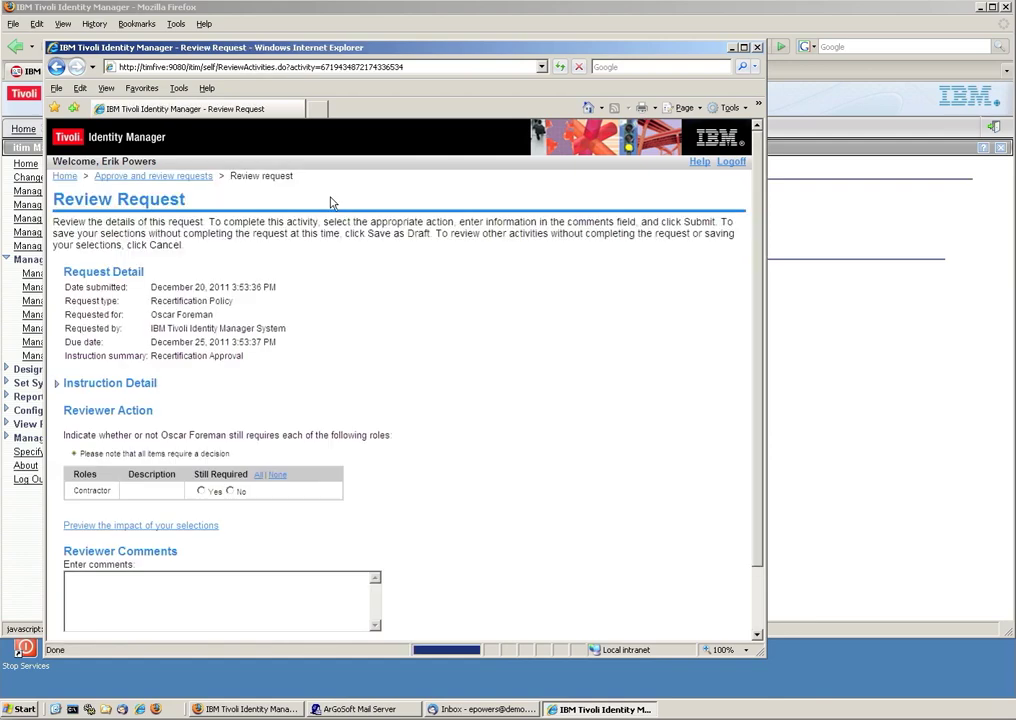
scroll(270, 311, "down", 3)
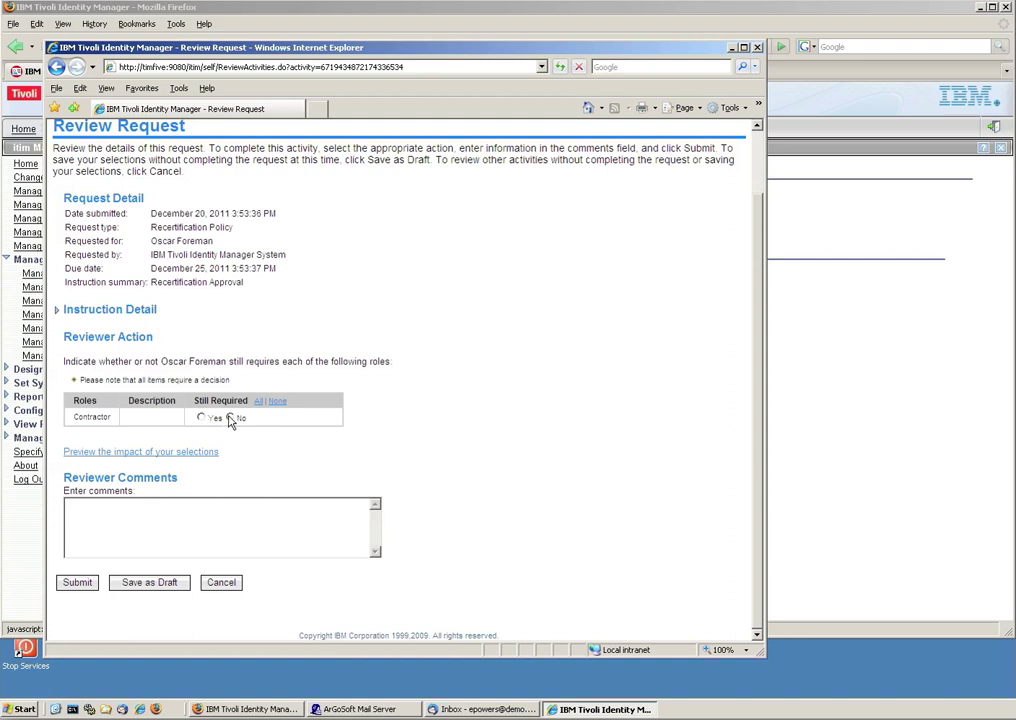
left_click(229, 418)
left_click(115, 454)
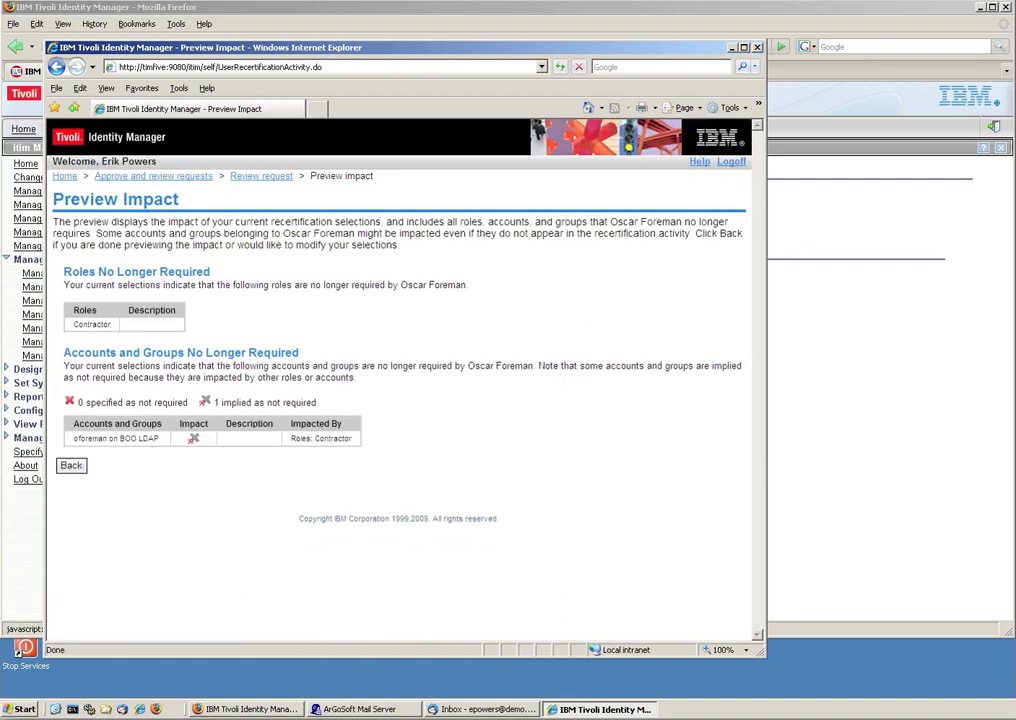
left_click(74, 468)
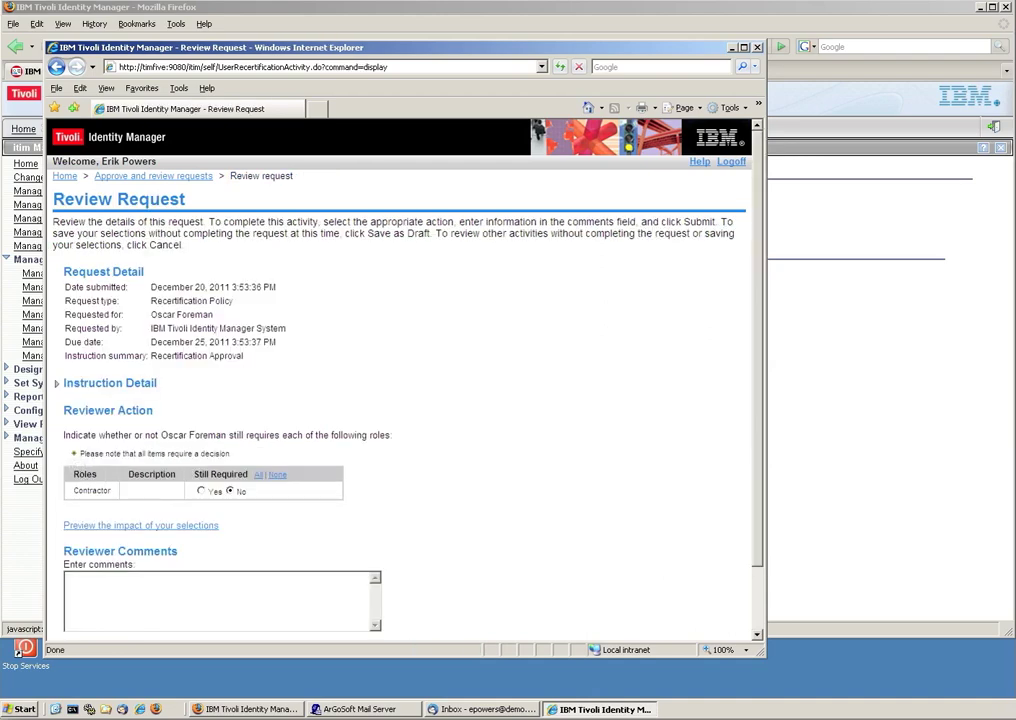
Add a reviewer comment, submit the recertification decision, and log off.
scroll(400, 380, "down", 2)
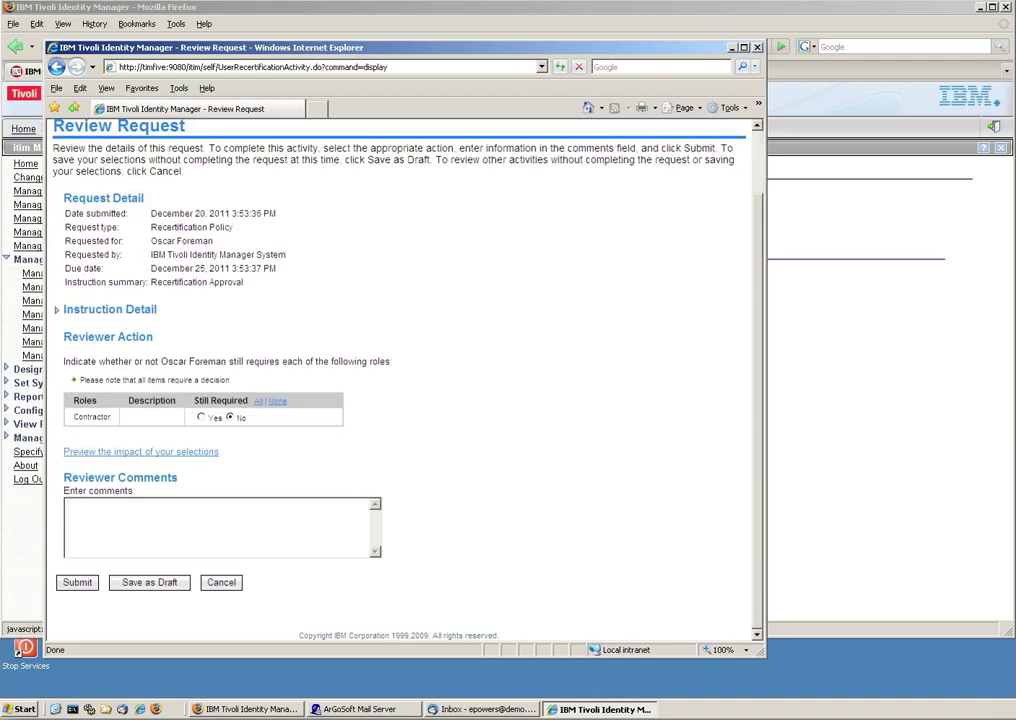
left_click(67, 505)
left_click(80, 583)
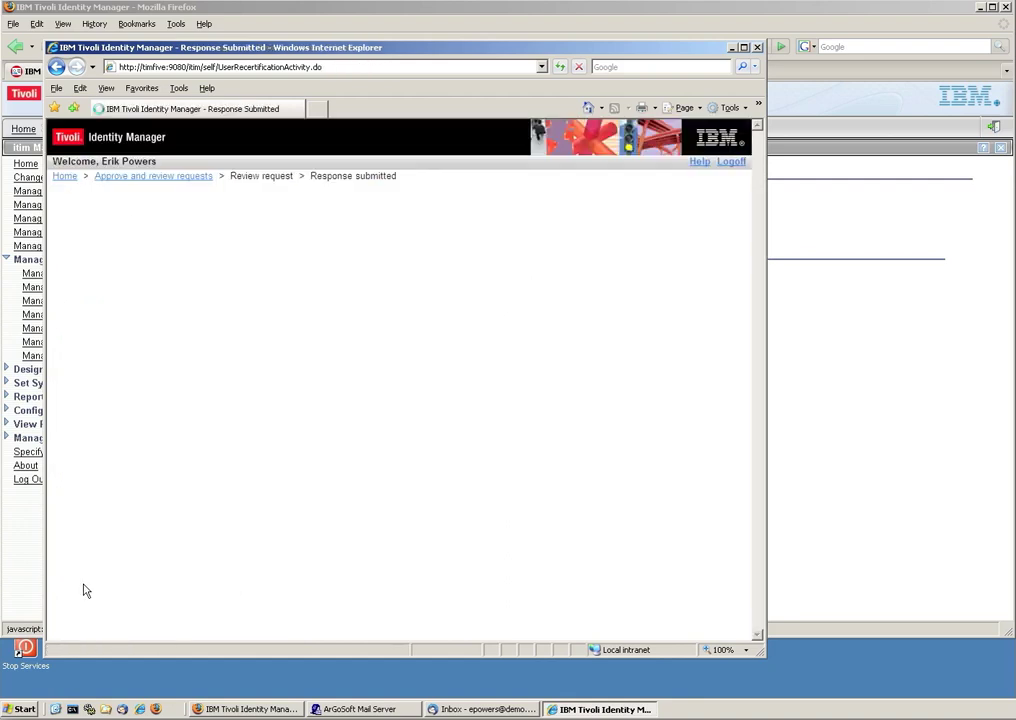
left_click(731, 163)
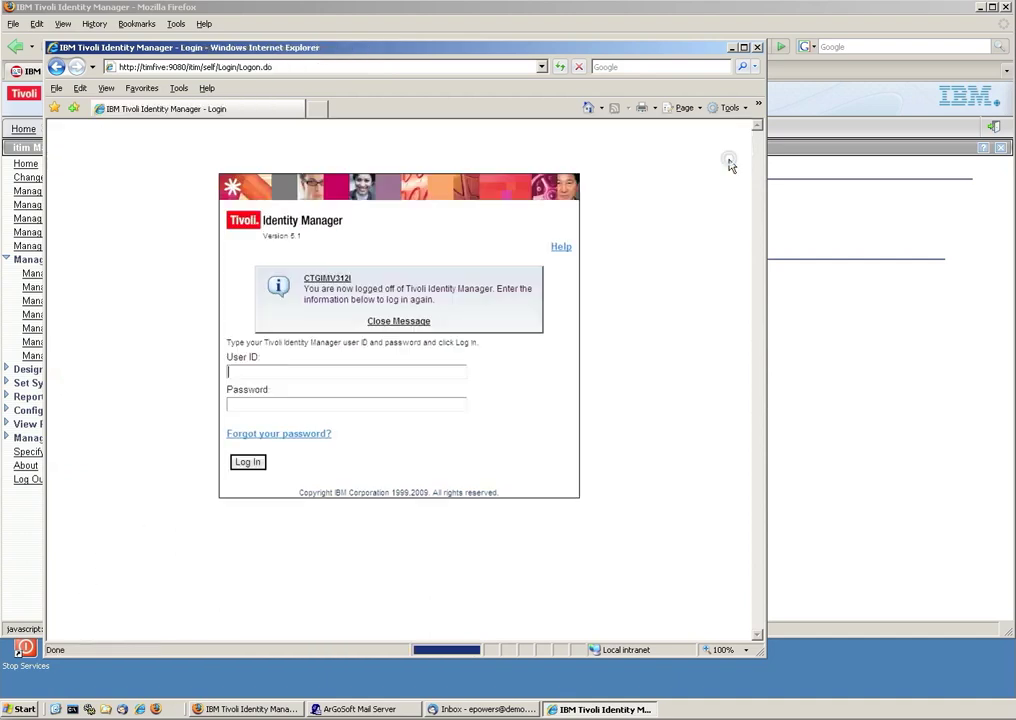
From Manage Users, list the recertified user's accounts: only ITIM Service and WhitePages Employee Directory remain.
left_click(796, 203)
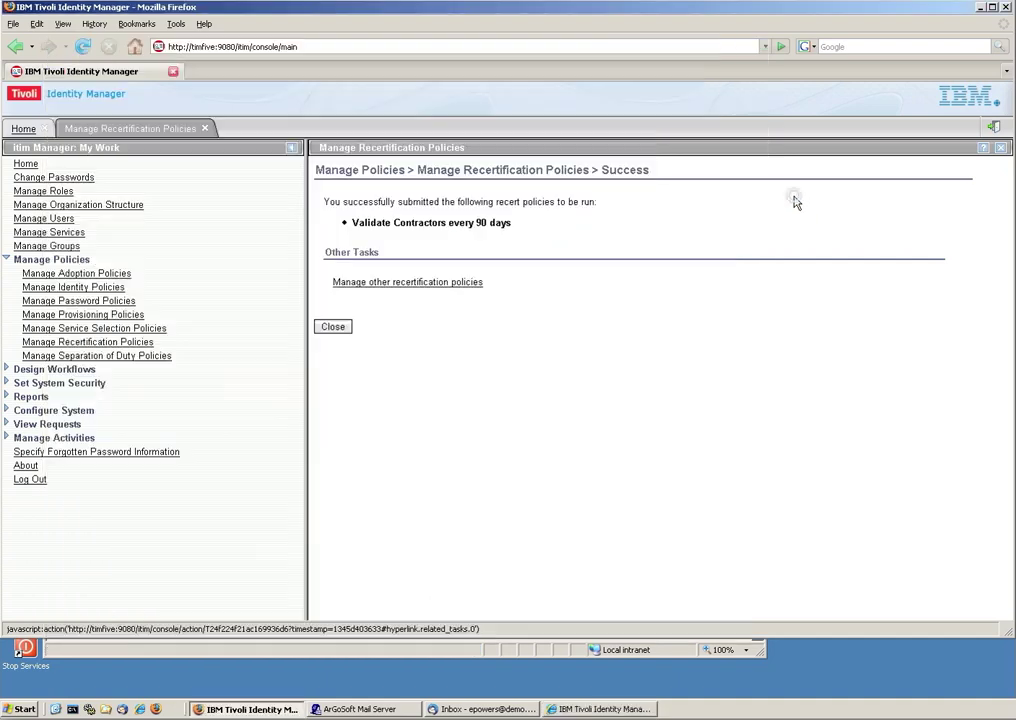
left_click(55, 220)
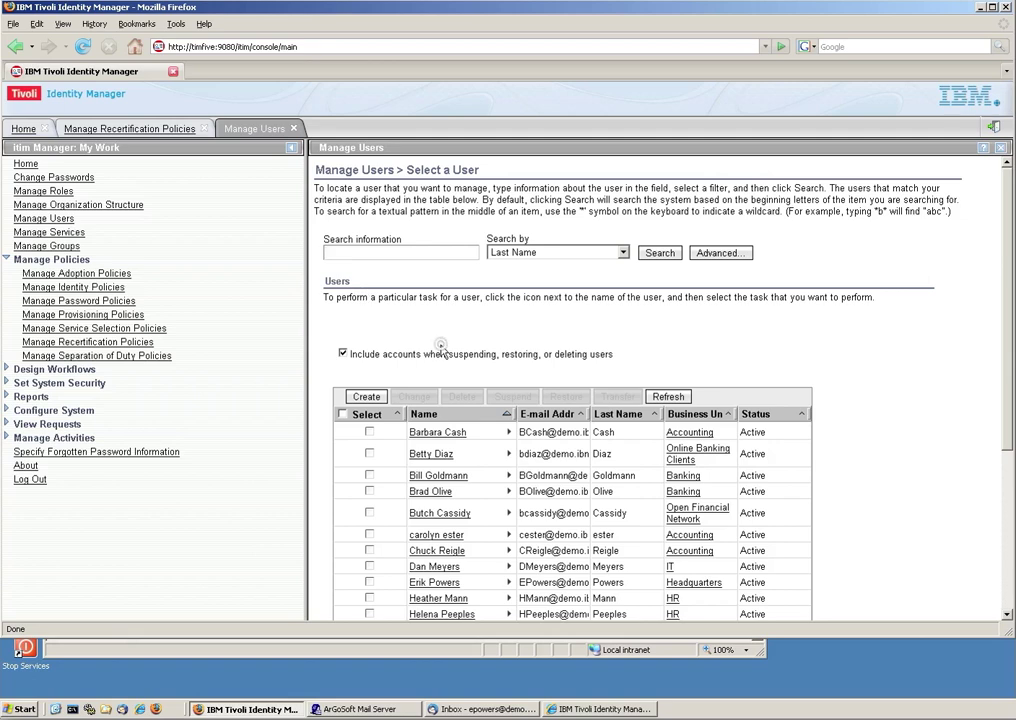
scroll(436, 345, "down", 3)
scroll(440, 355, "down", 1)
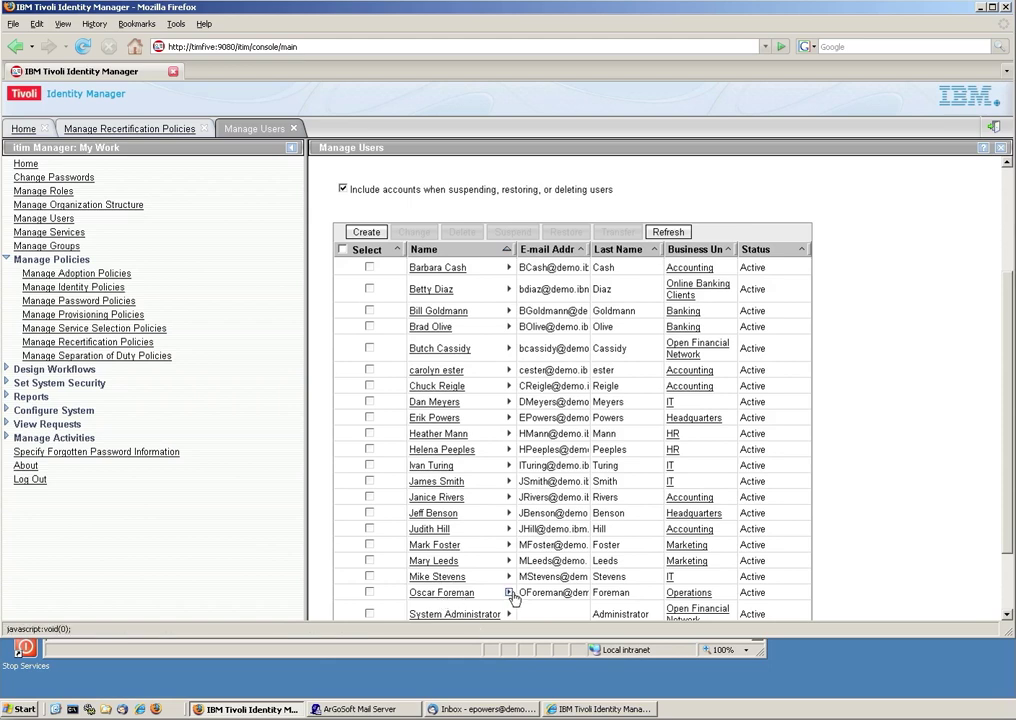
left_click(509, 593)
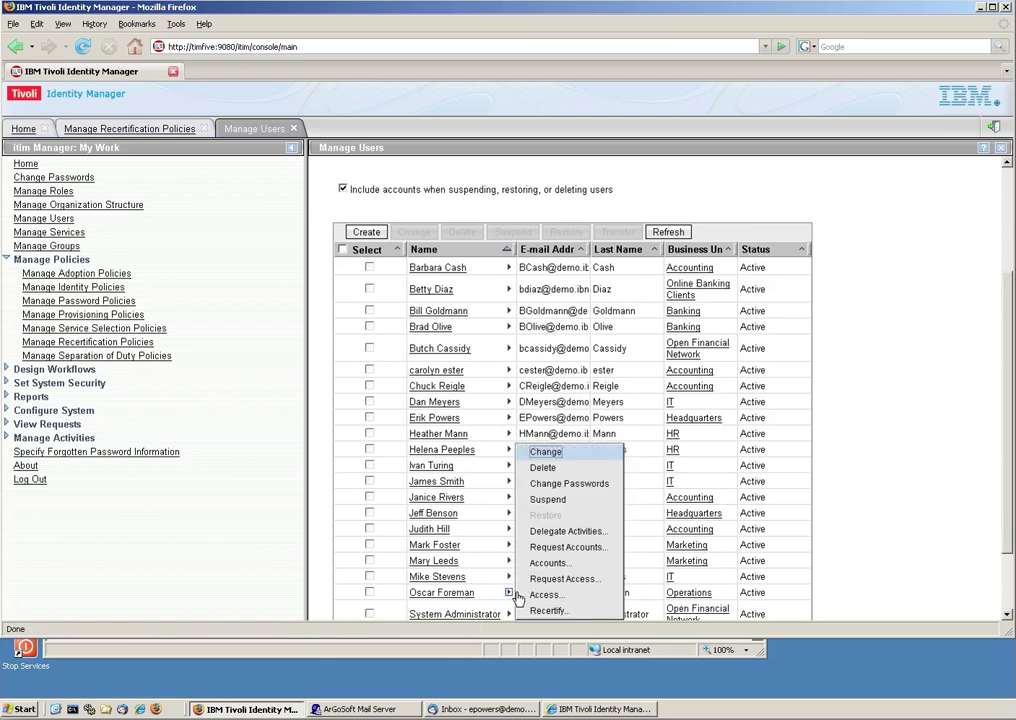
left_click(540, 563)
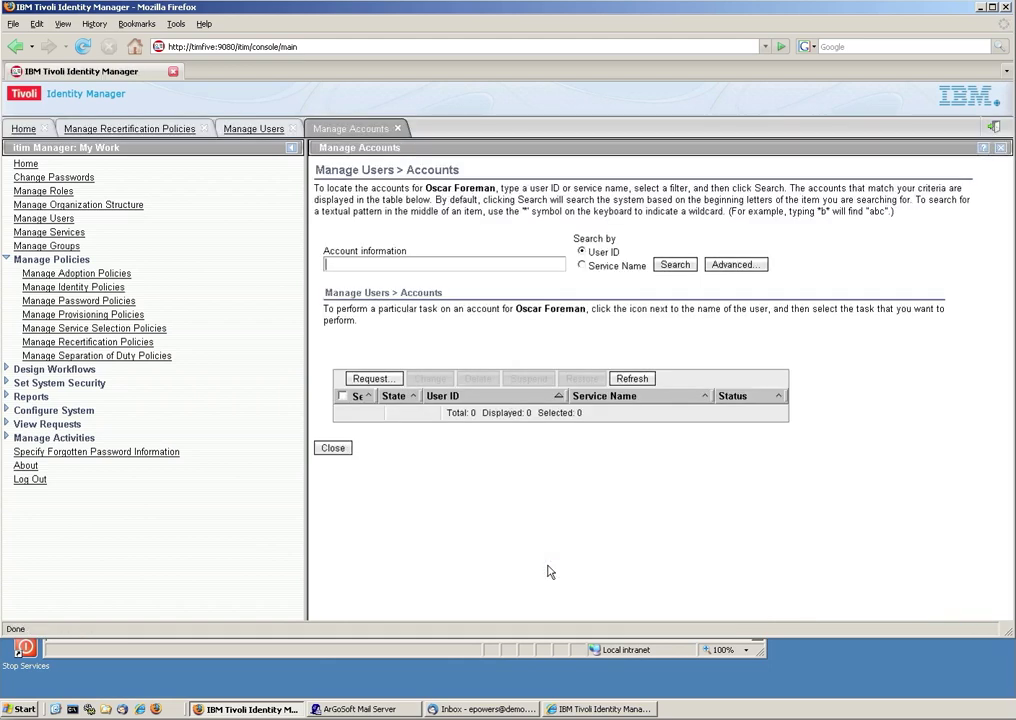
left_click(672, 266)
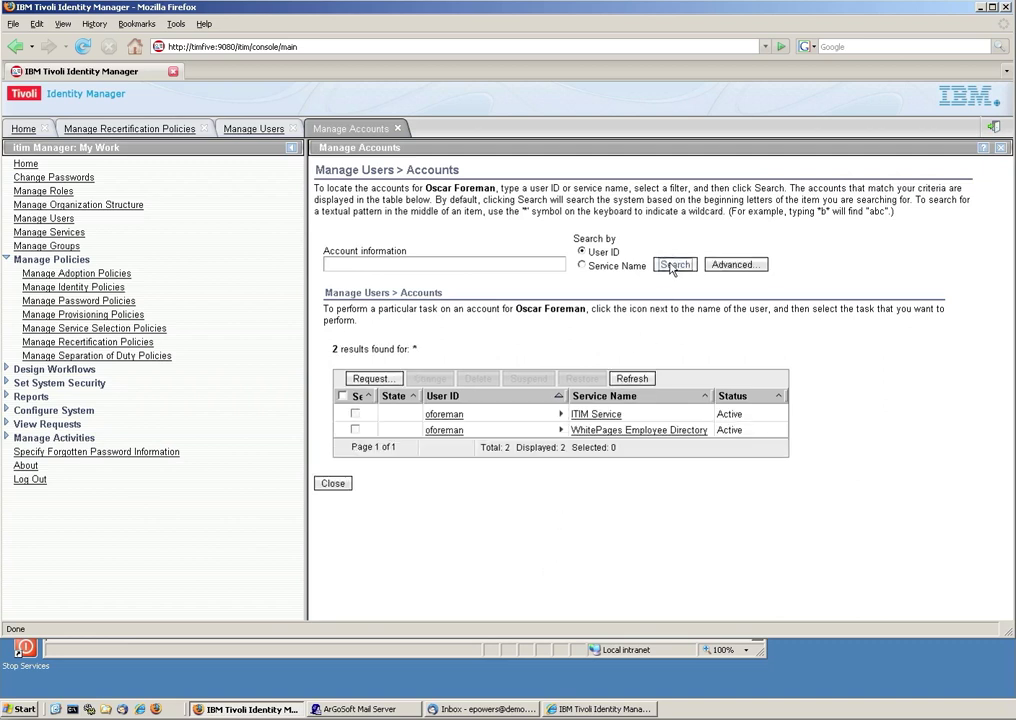